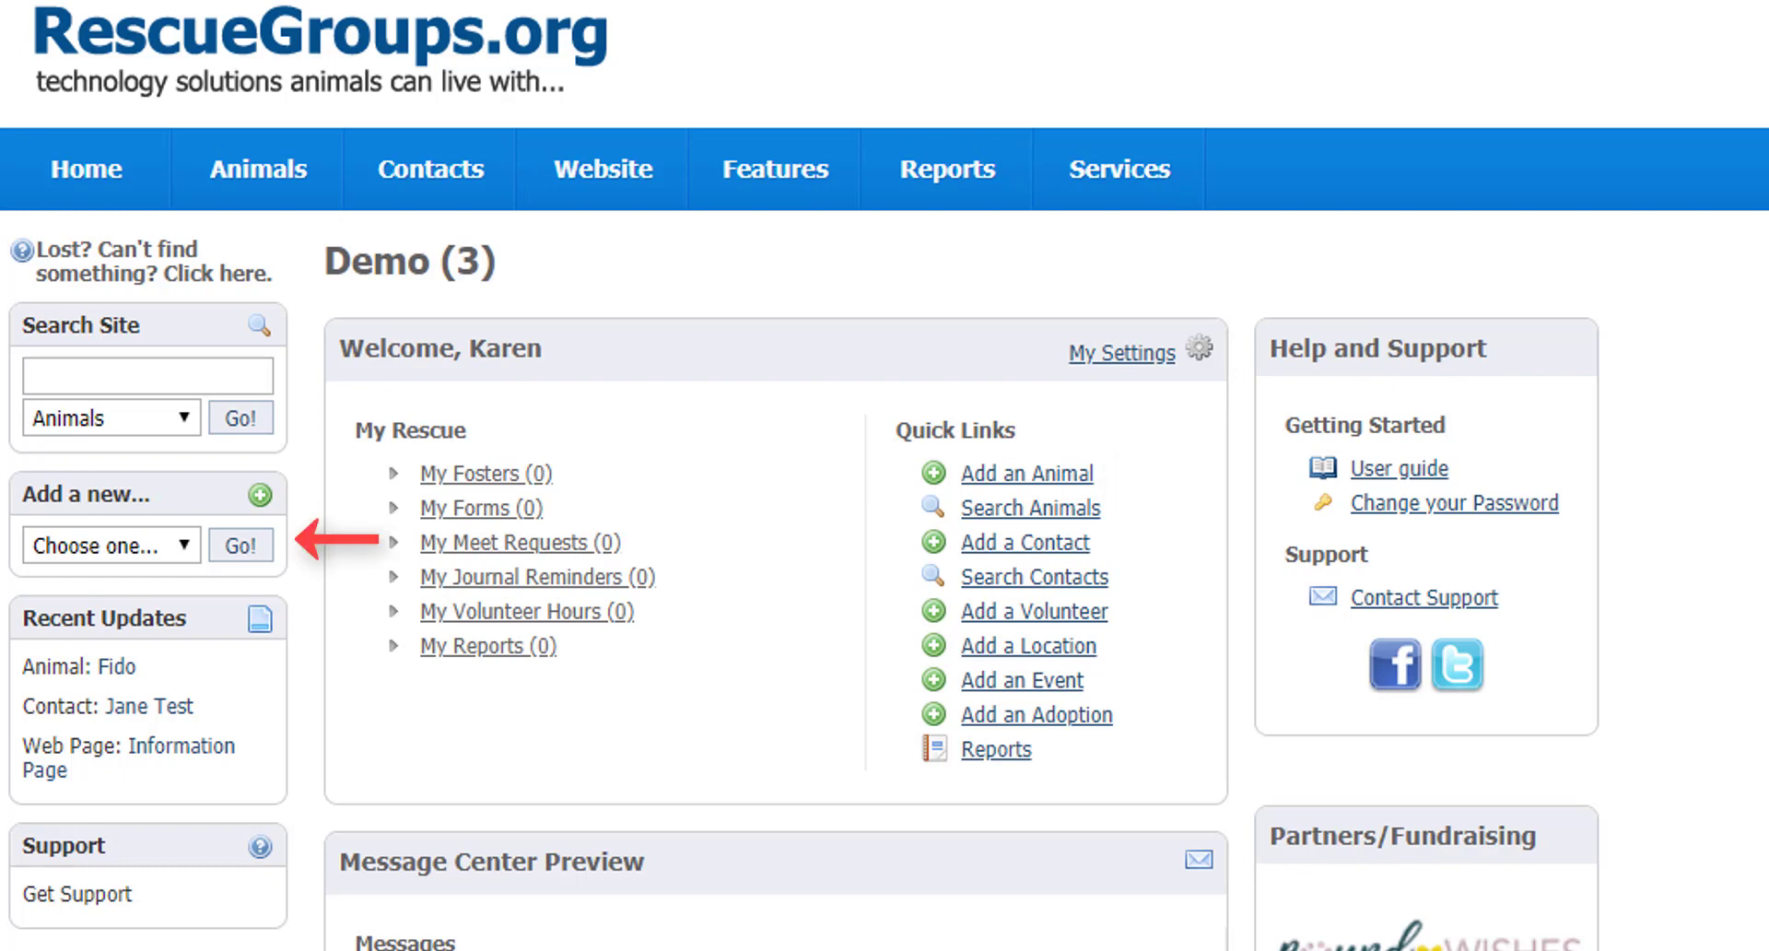
# - Choose Animal as the new record type to open a blank Add an Animal form
pyautogui.click(142, 543)
pyautogui.click(134, 606)
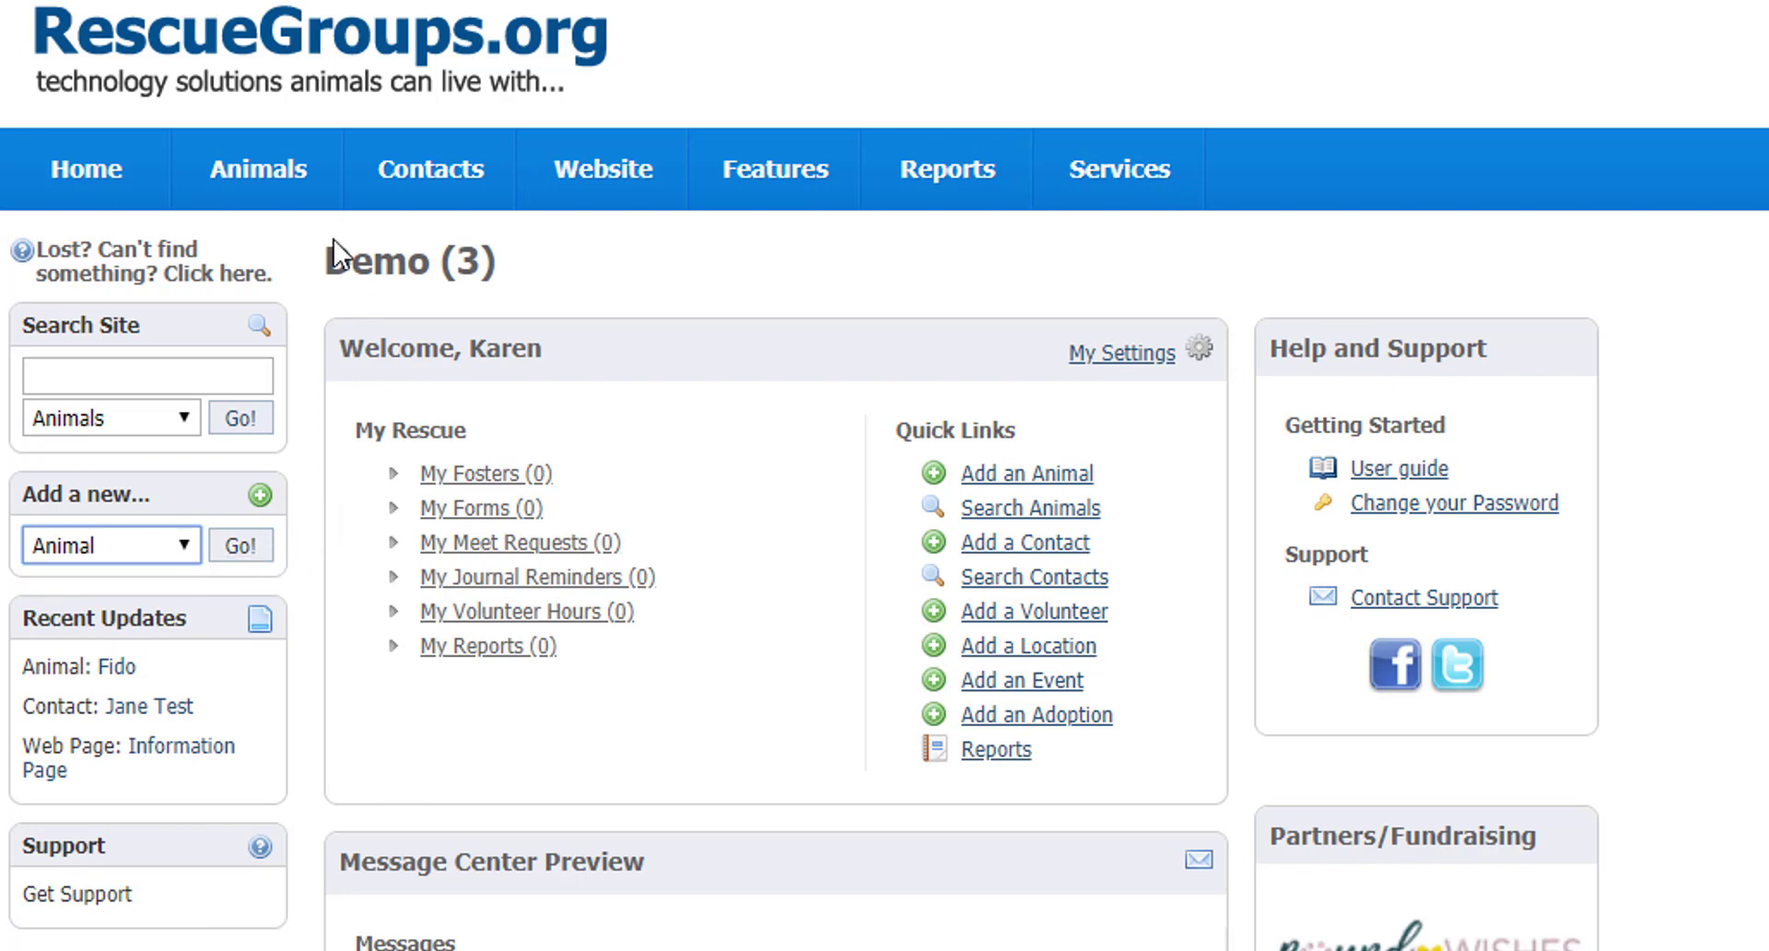
pyautogui.moveTo(286, 185)
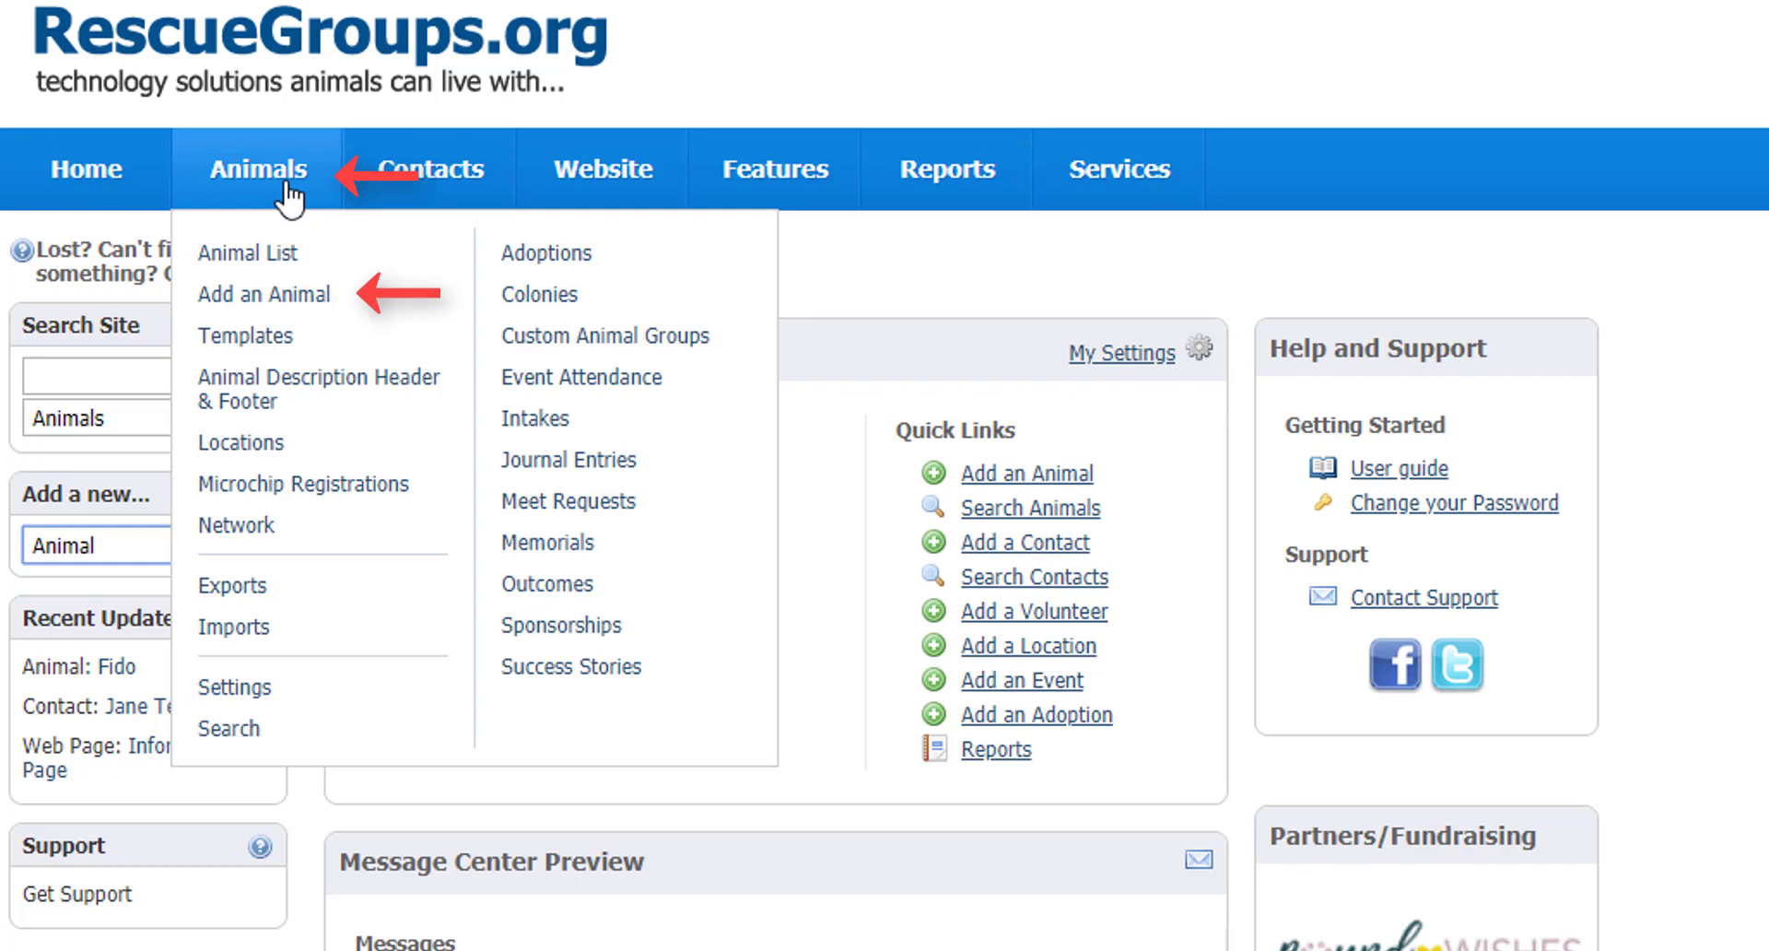
pyautogui.click(286, 295)
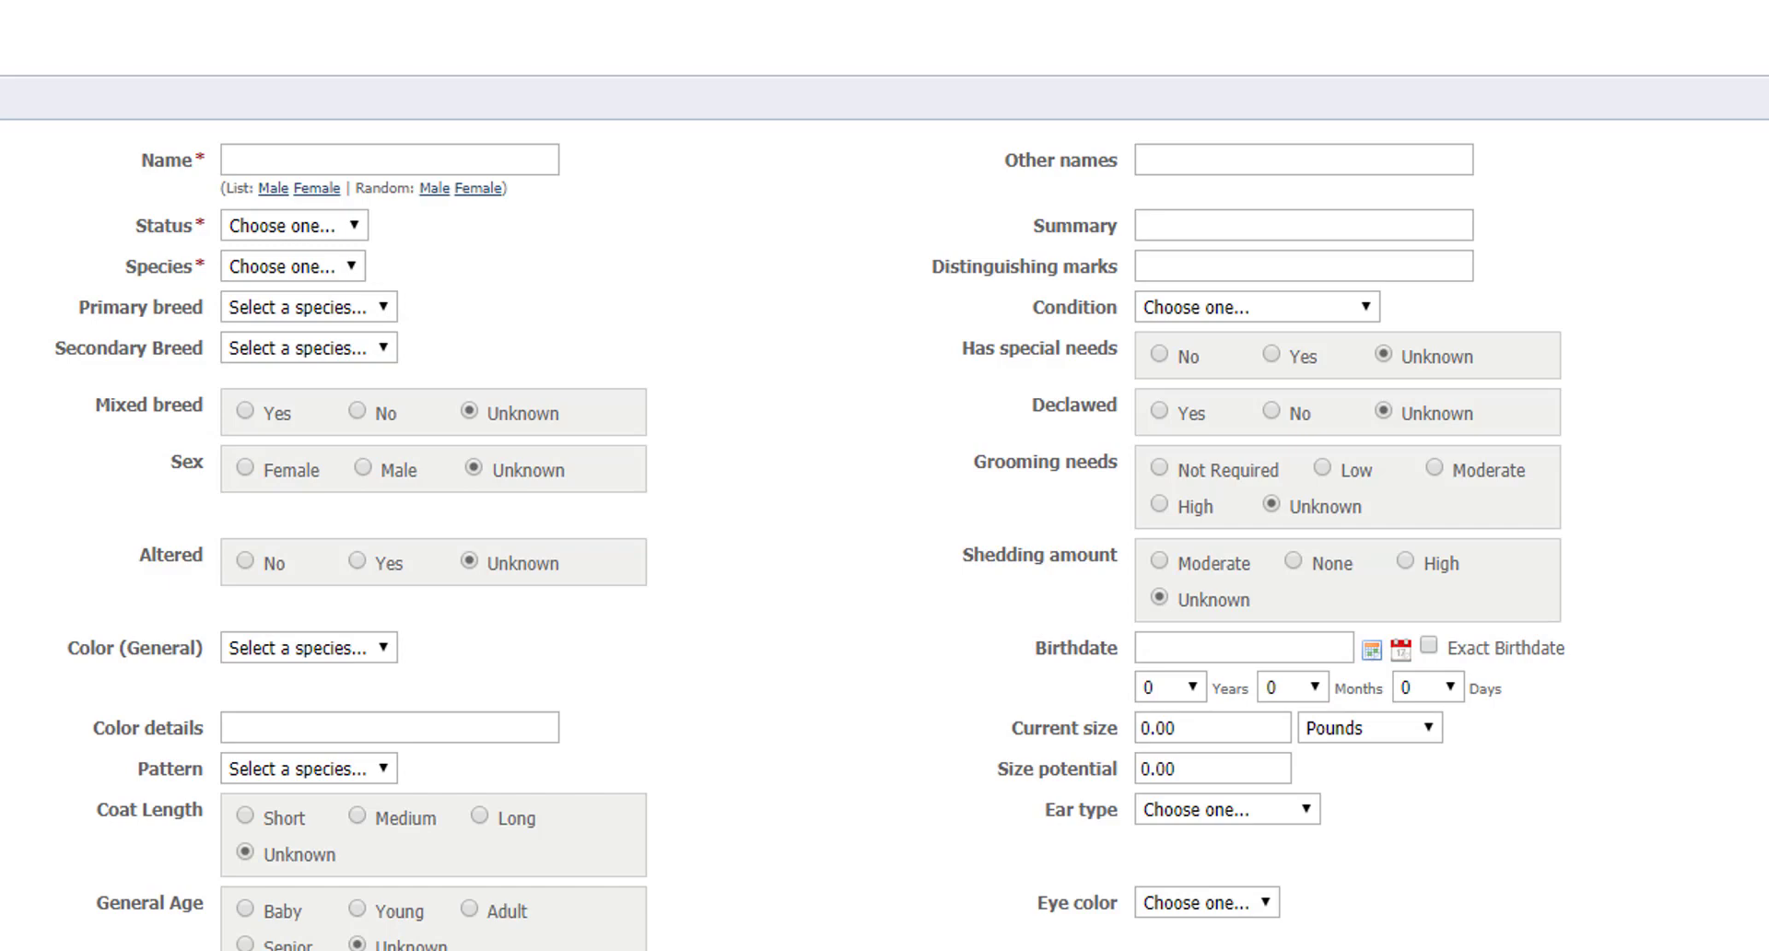
# - Enter the name Fido and set the status to Not Available
pyautogui.click(271, 157)
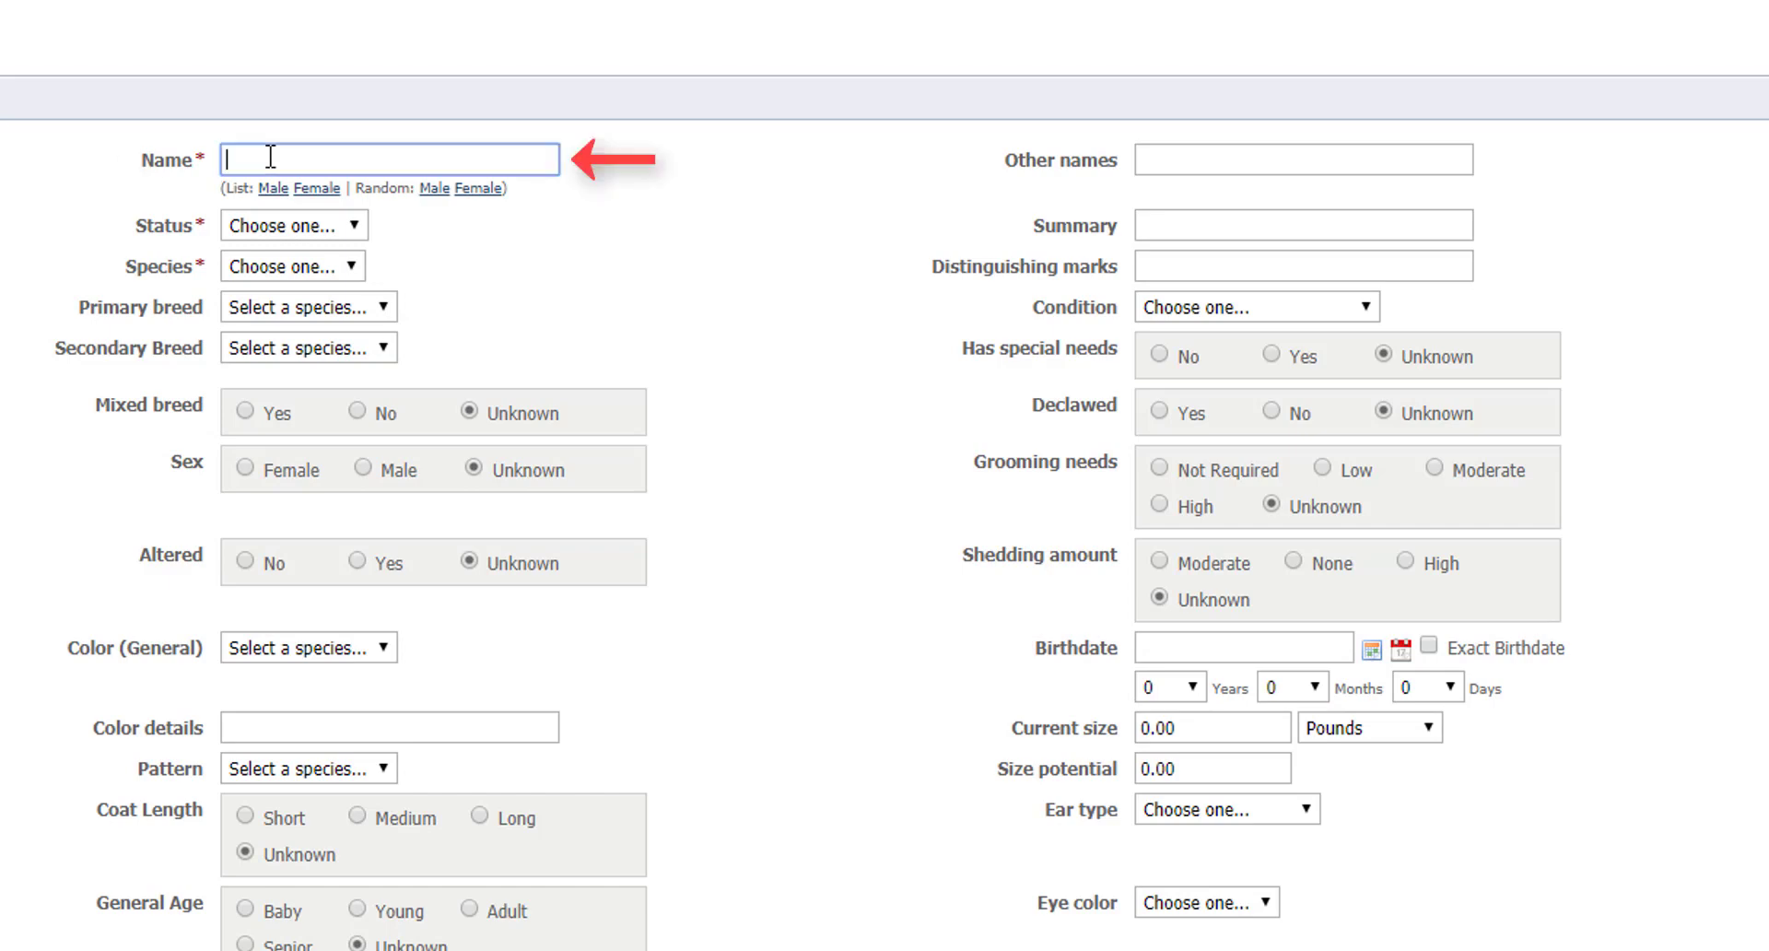
pyautogui.write('Fido')
pyautogui.click(350, 223)
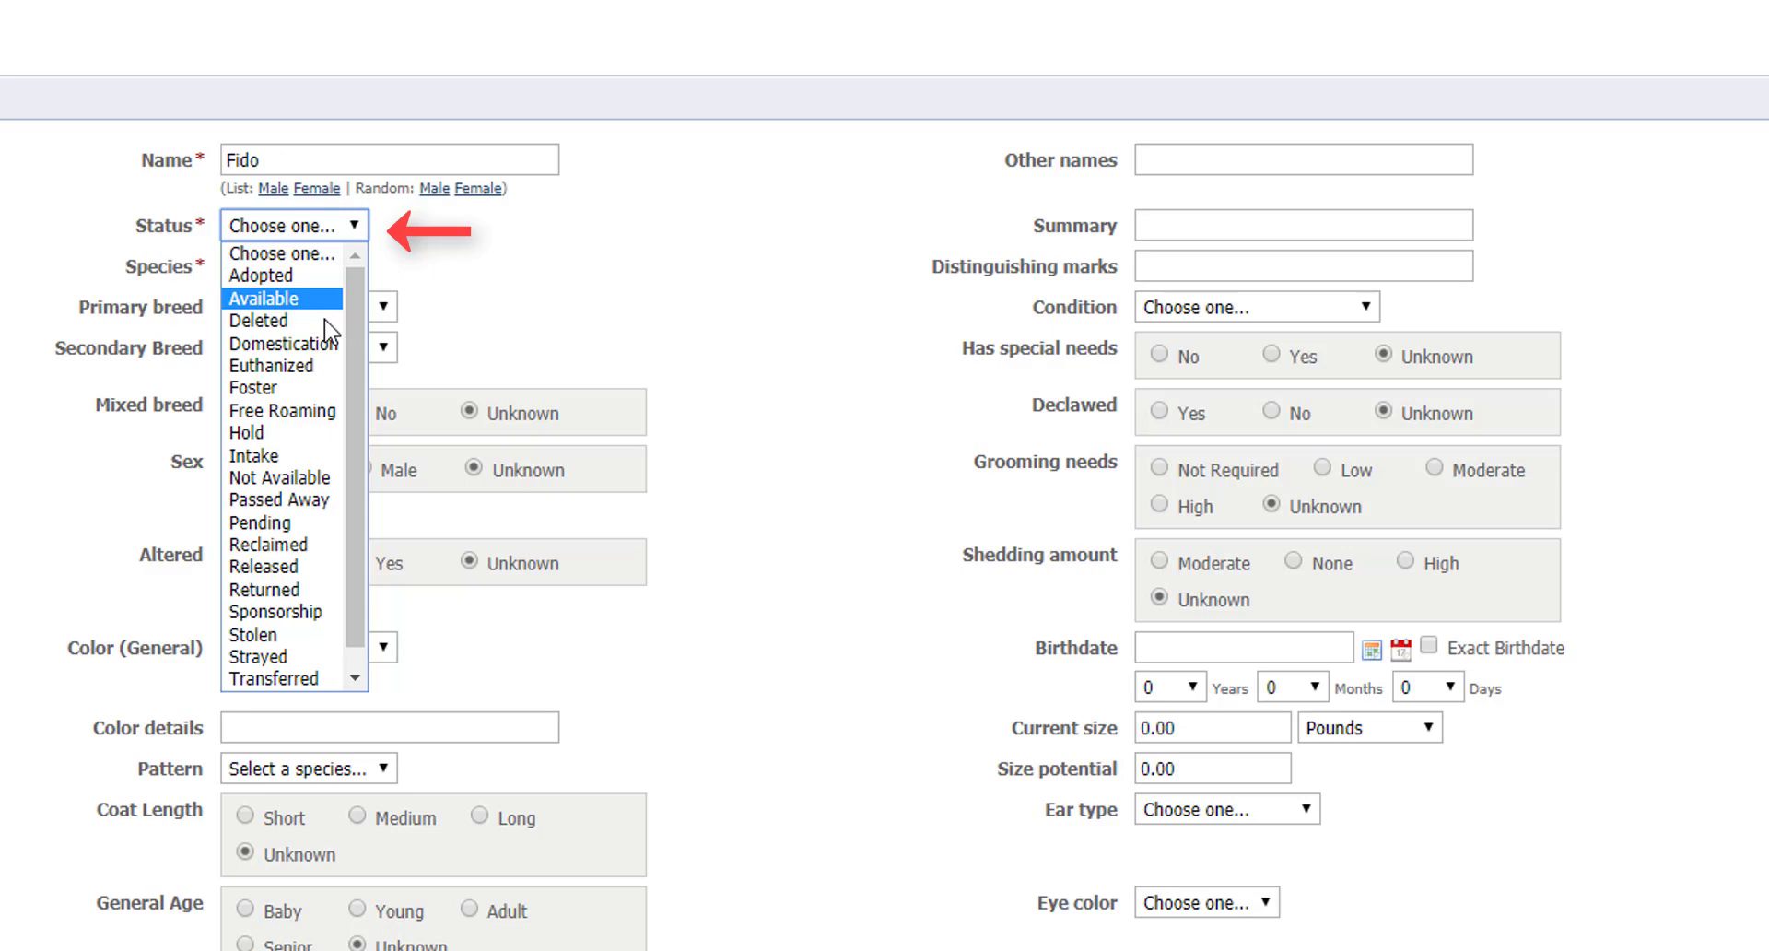
pyautogui.click(304, 479)
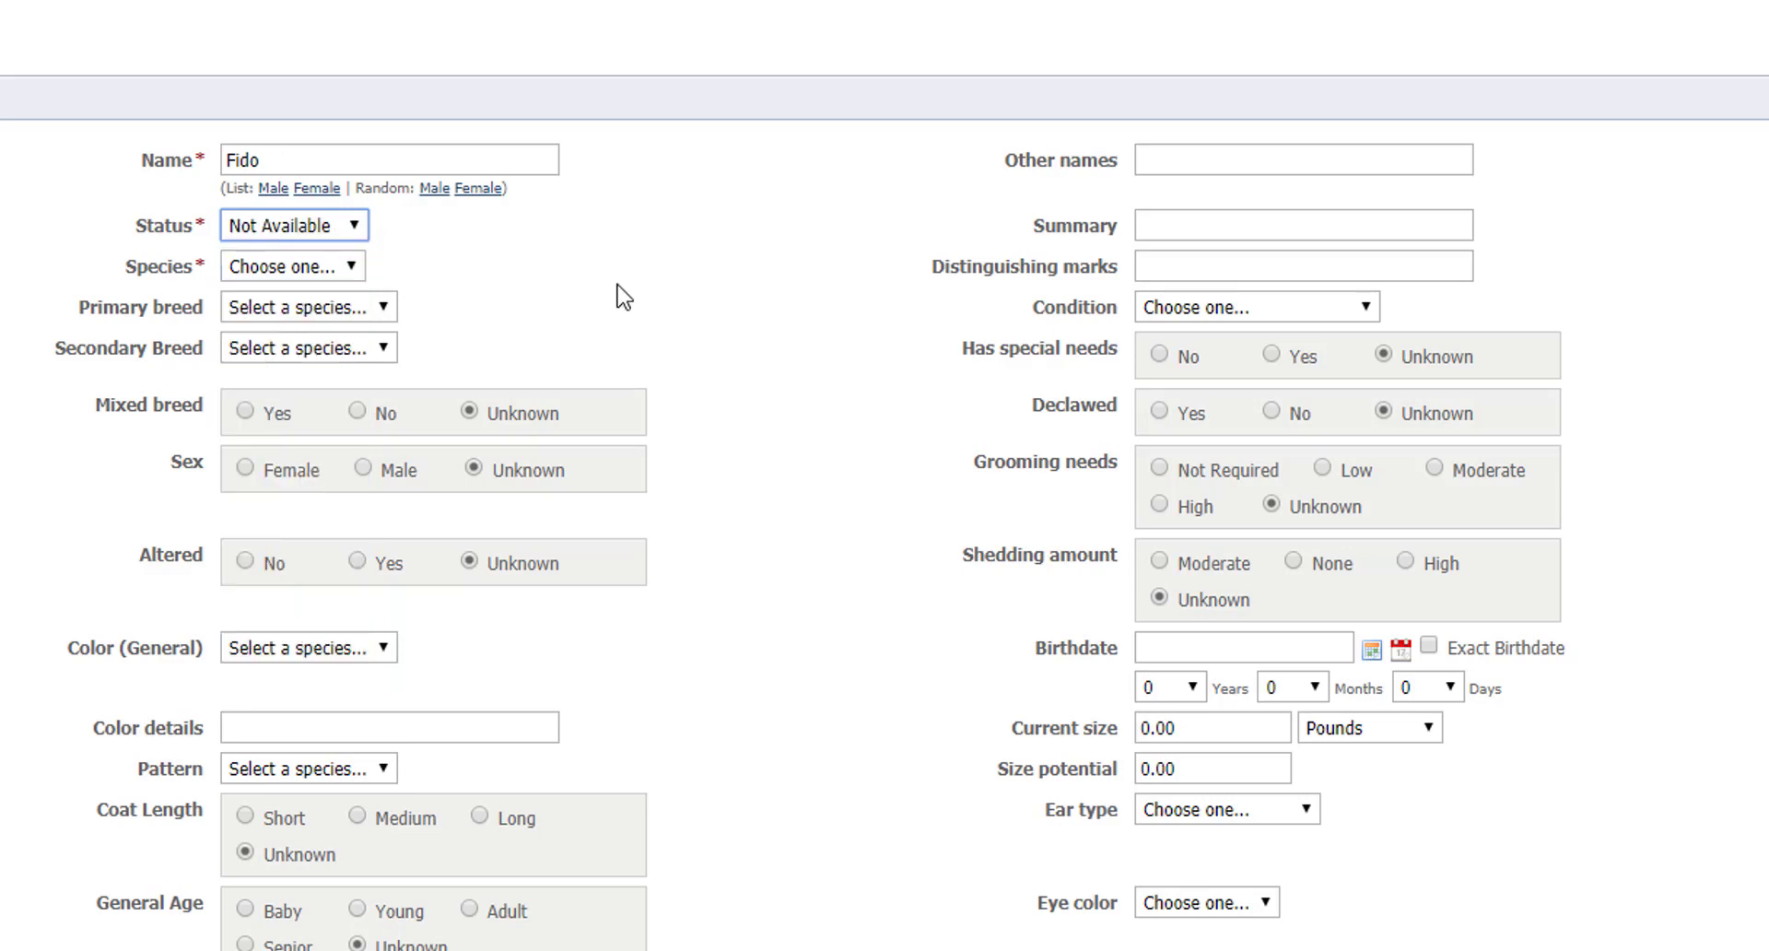
pyautogui.click(352, 269)
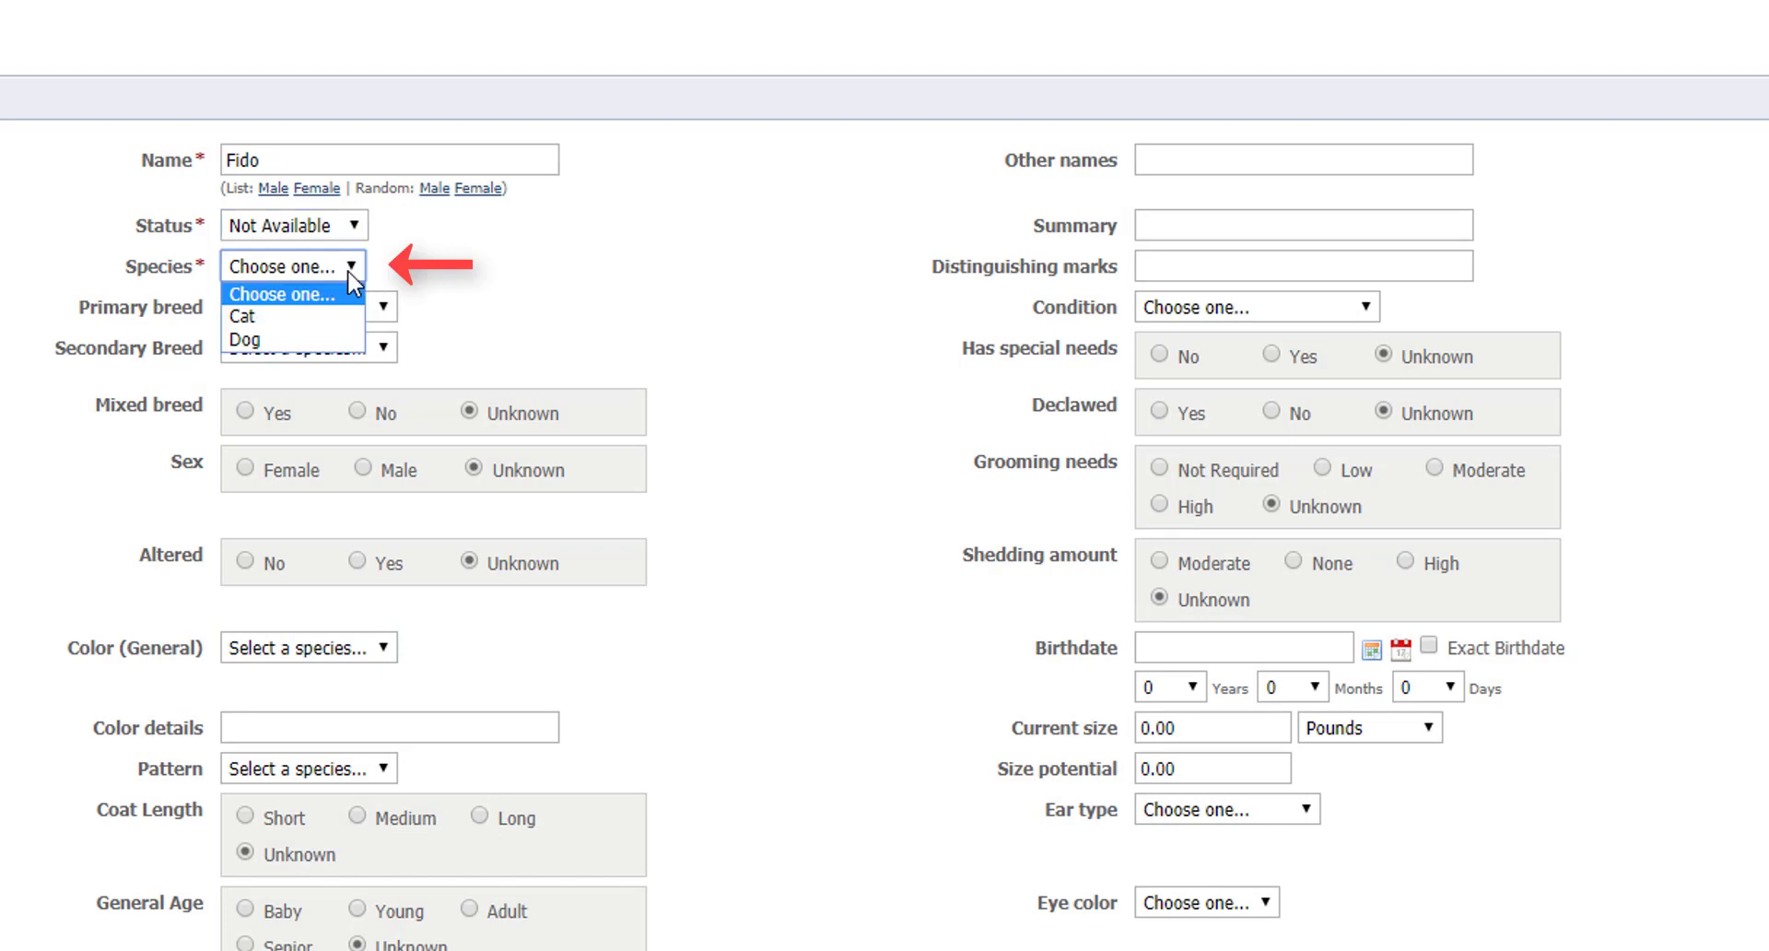
# - Set species Dog, primary breed Beagle, mixed breed Yes and sex Male
pyautogui.click(334, 339)
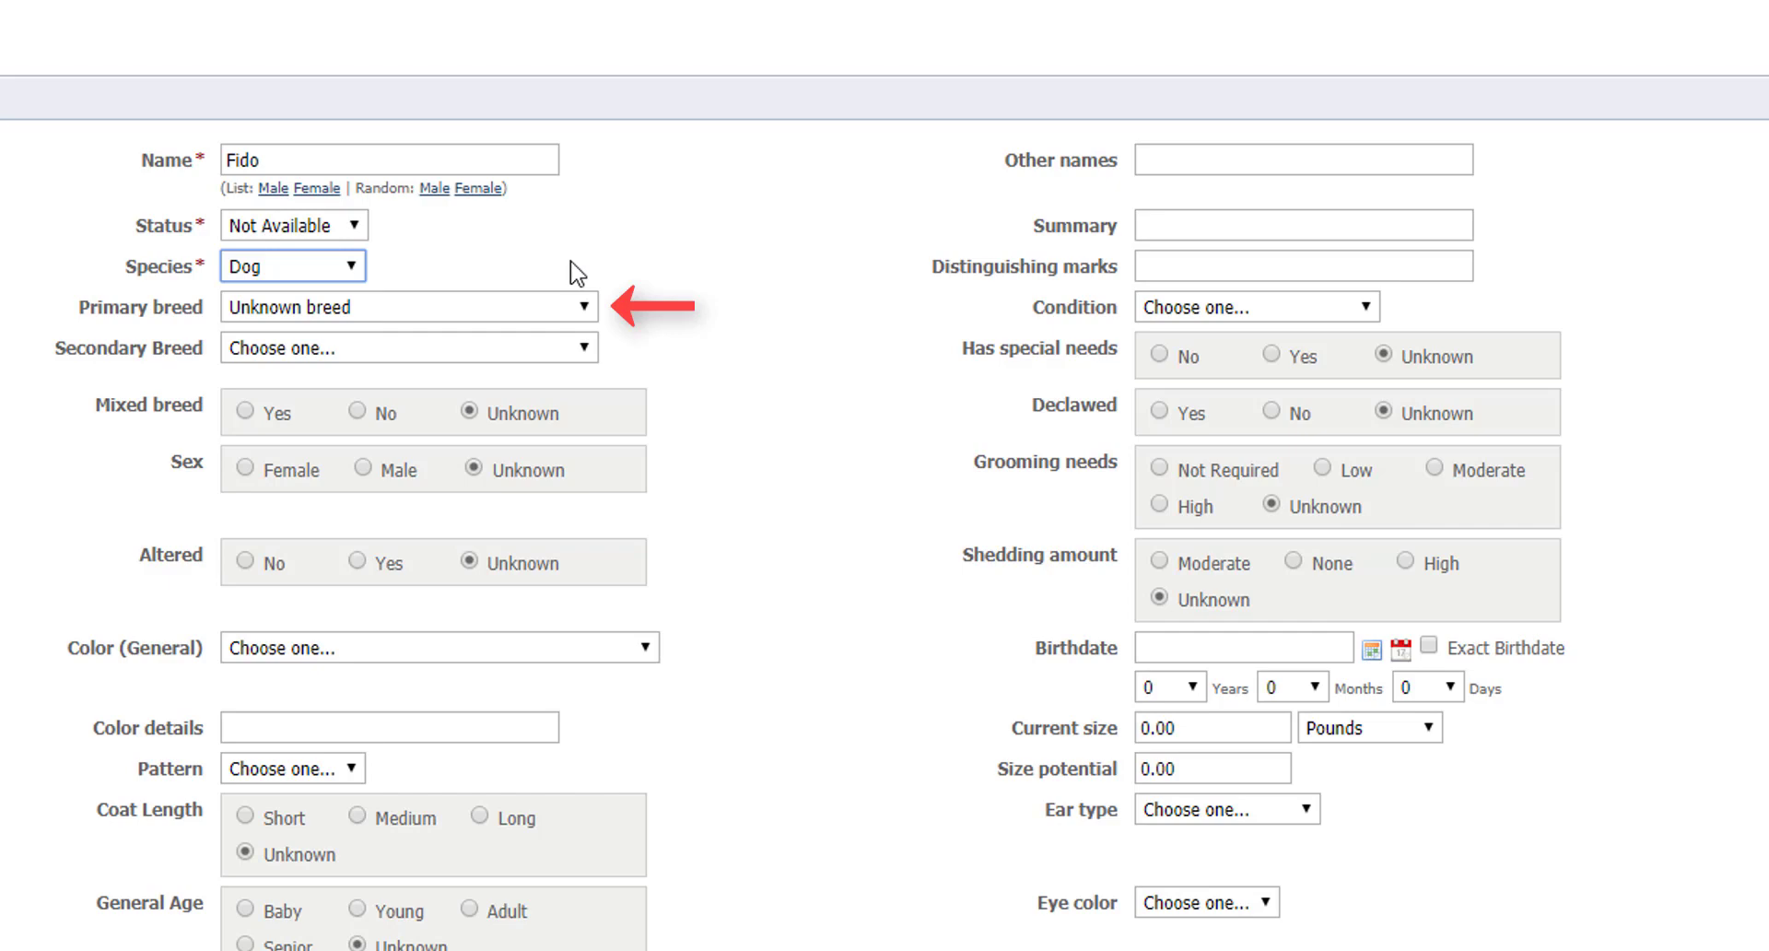
pyautogui.click(584, 308)
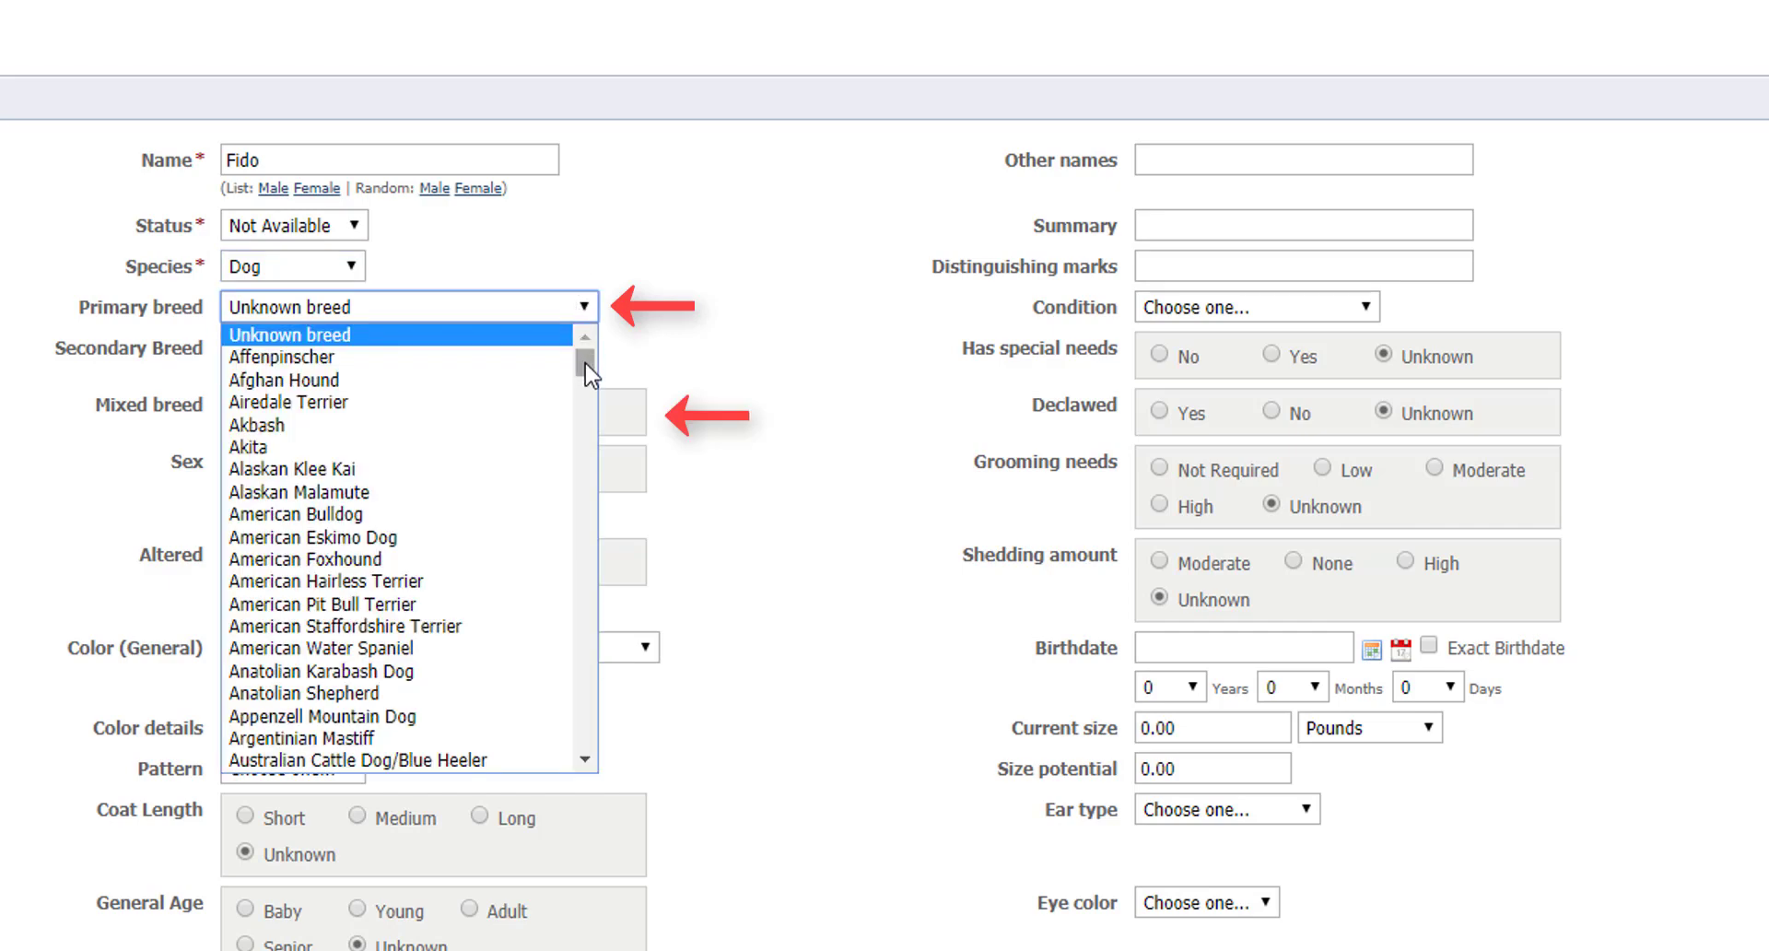
pyautogui.moveTo(584, 363); pyautogui.dragTo(584, 390)
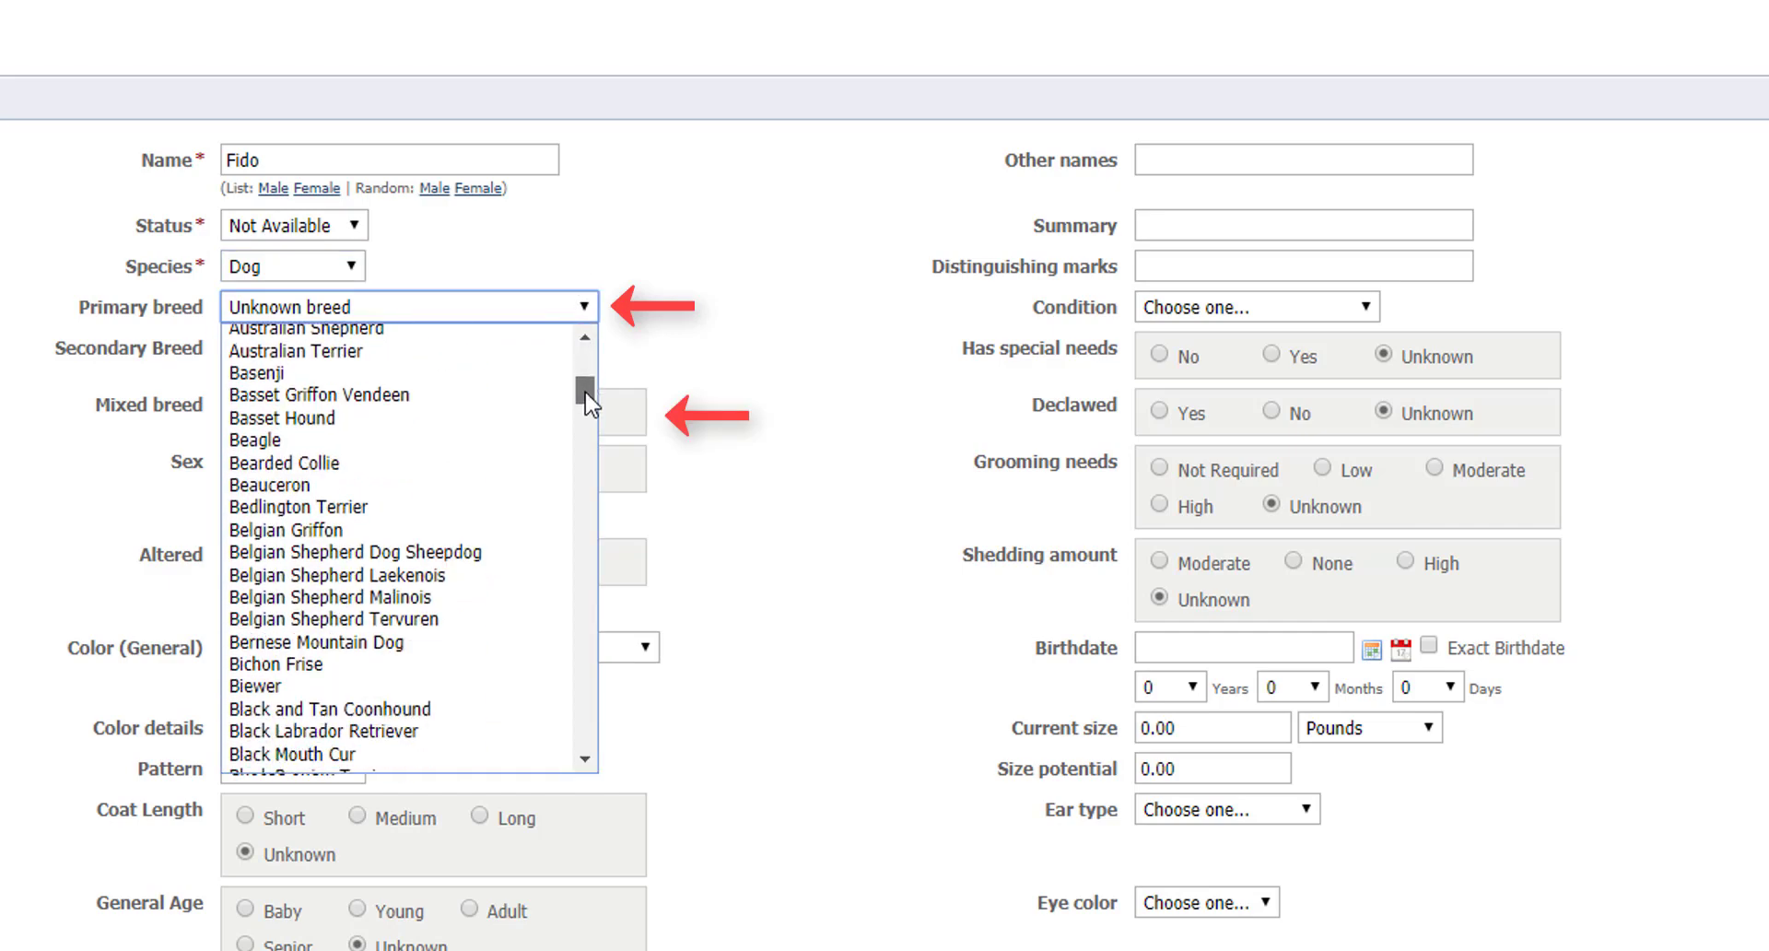
pyautogui.click(508, 442)
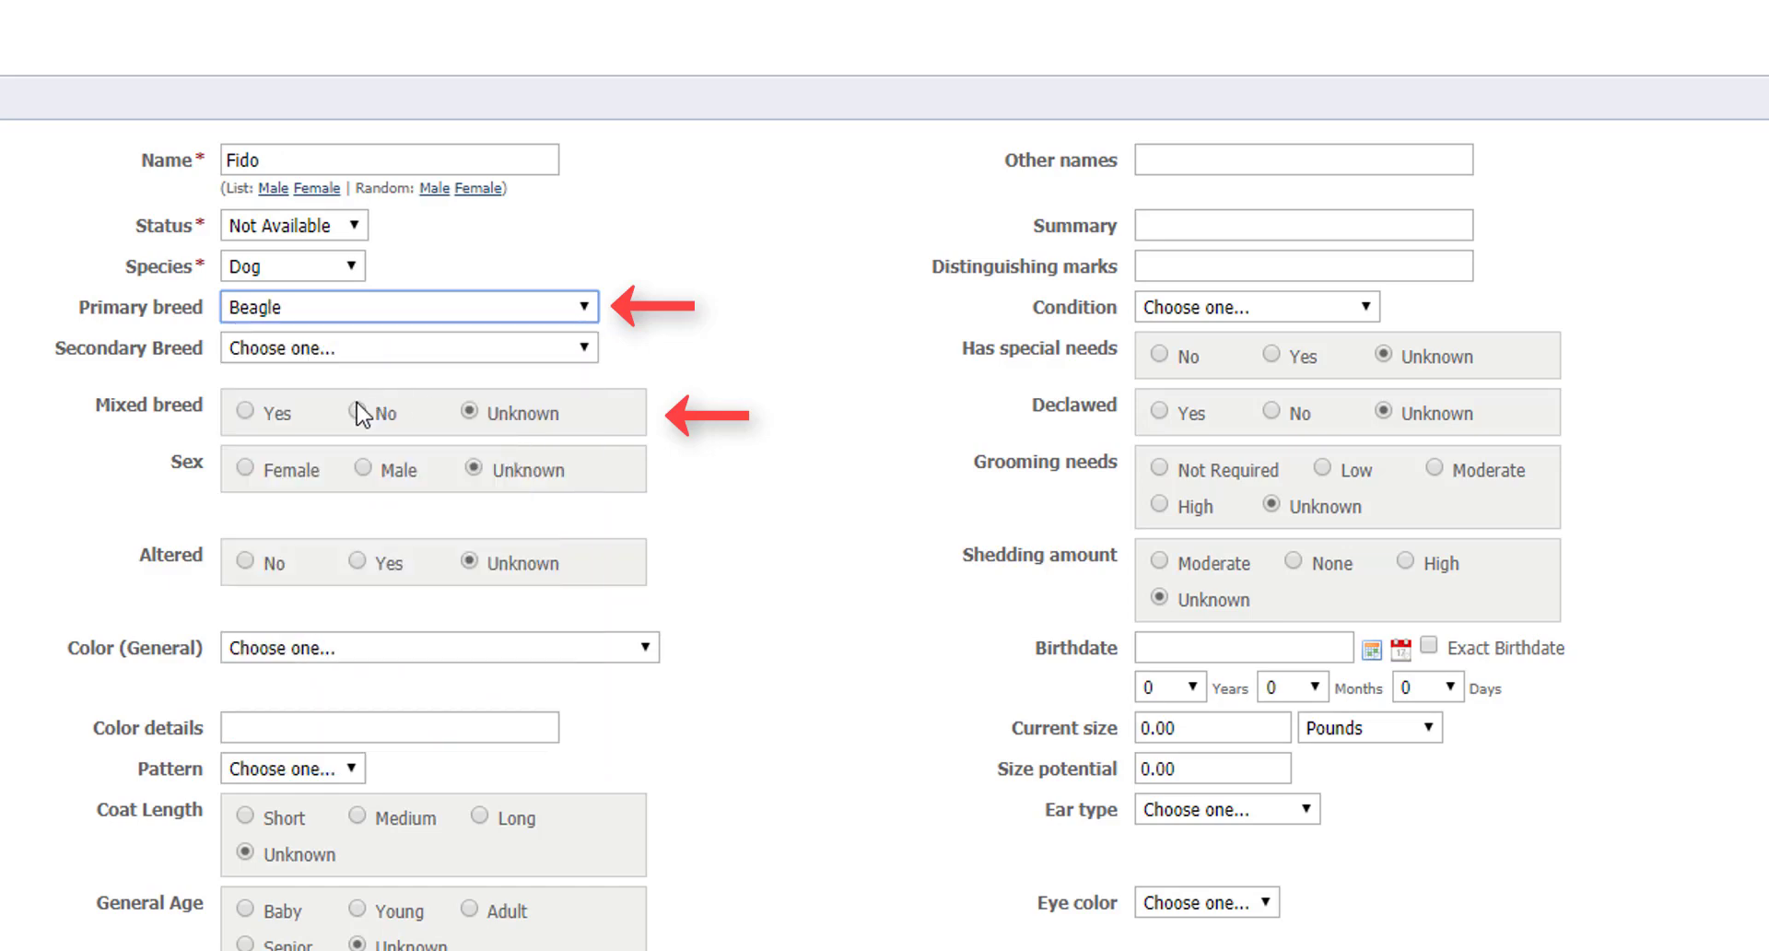
pyautogui.click(273, 416)
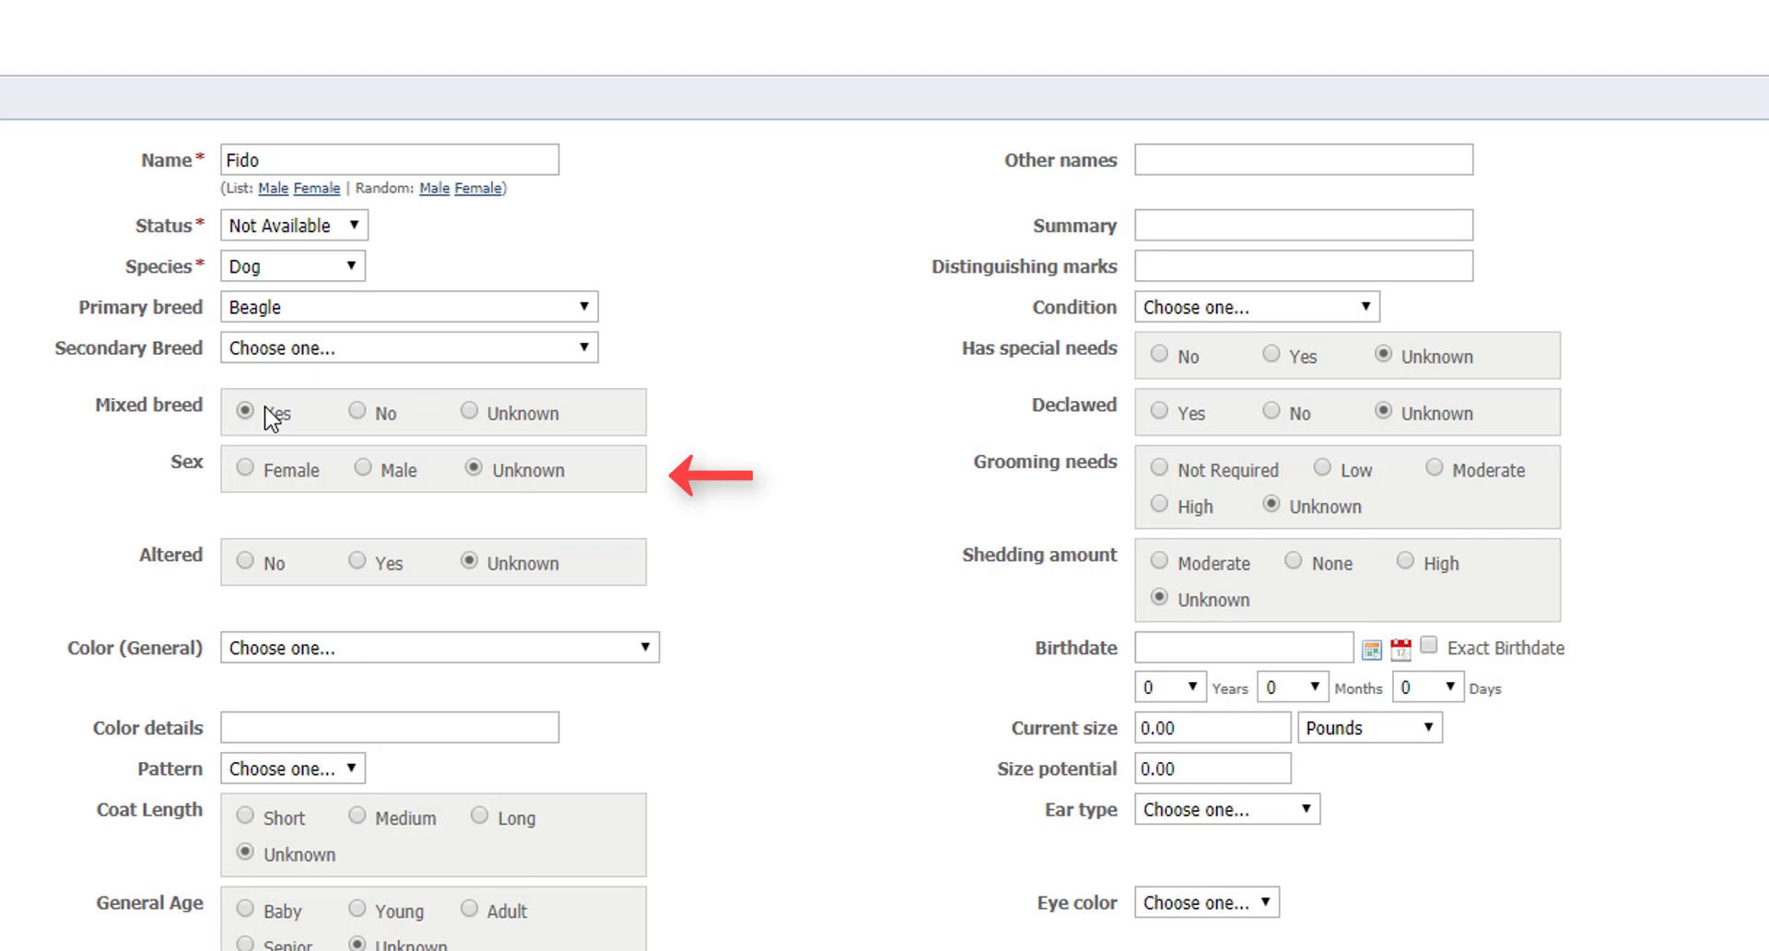
pyautogui.click(381, 481)
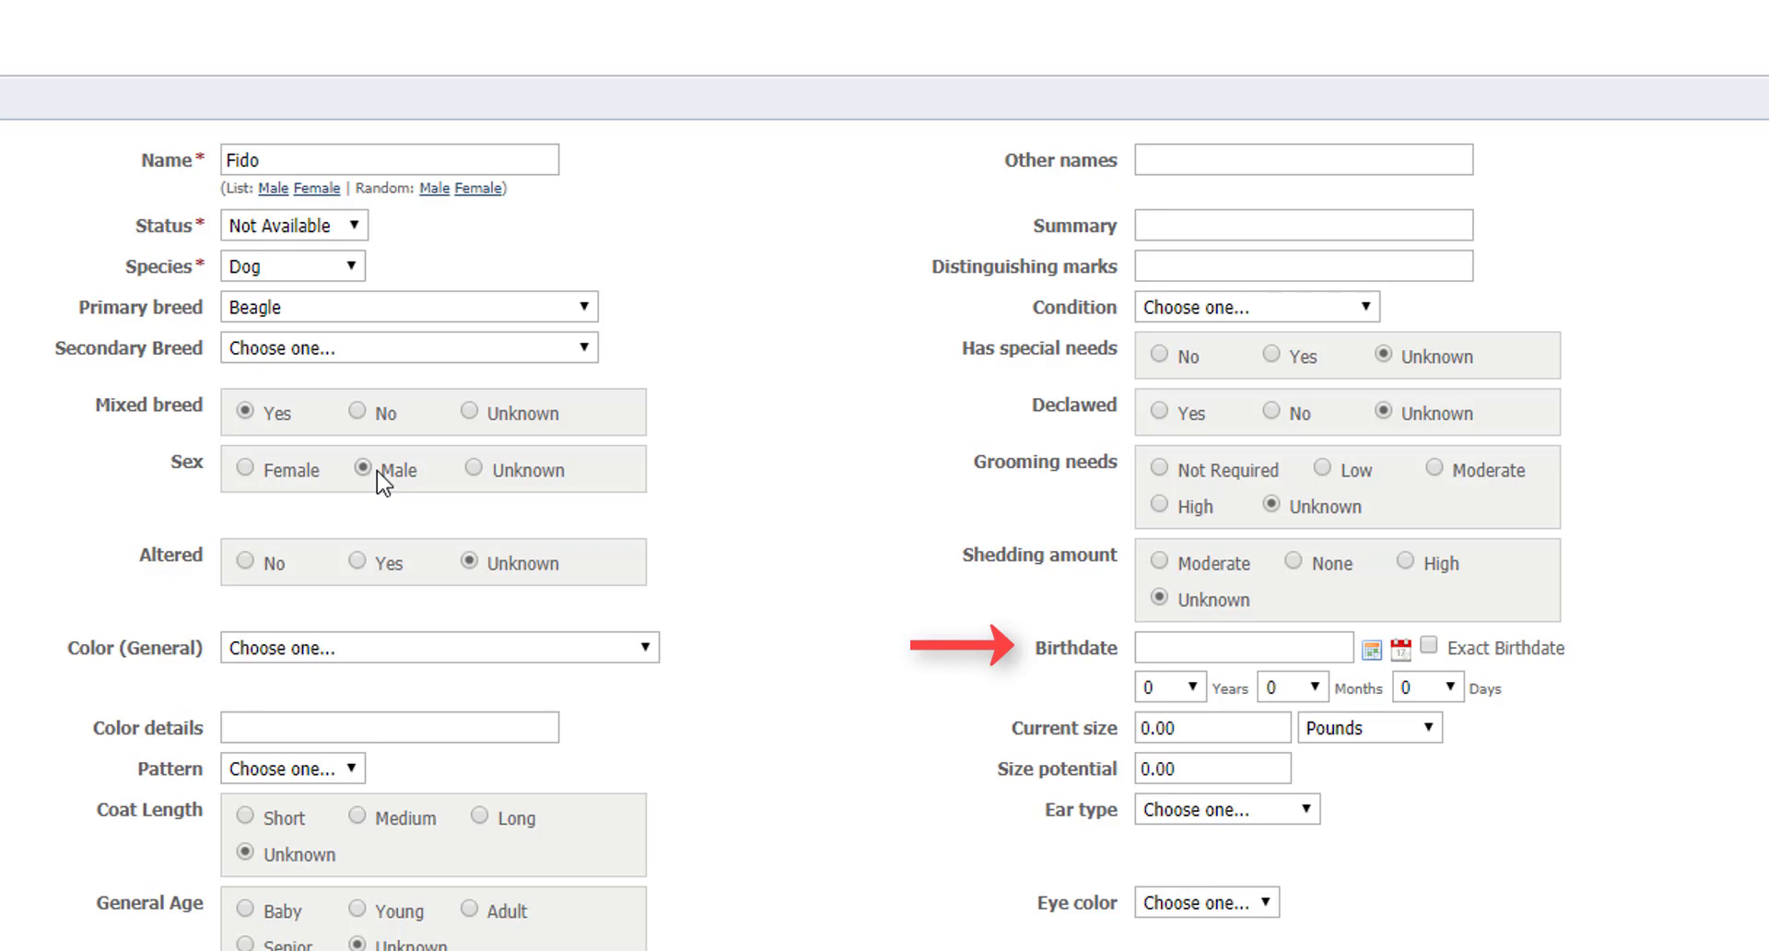
# - Enter birthdate 01/01/2015, general colour Brown/Chocolate and general age Adult
pyautogui.click(1183, 652)
pyautogui.write('018')
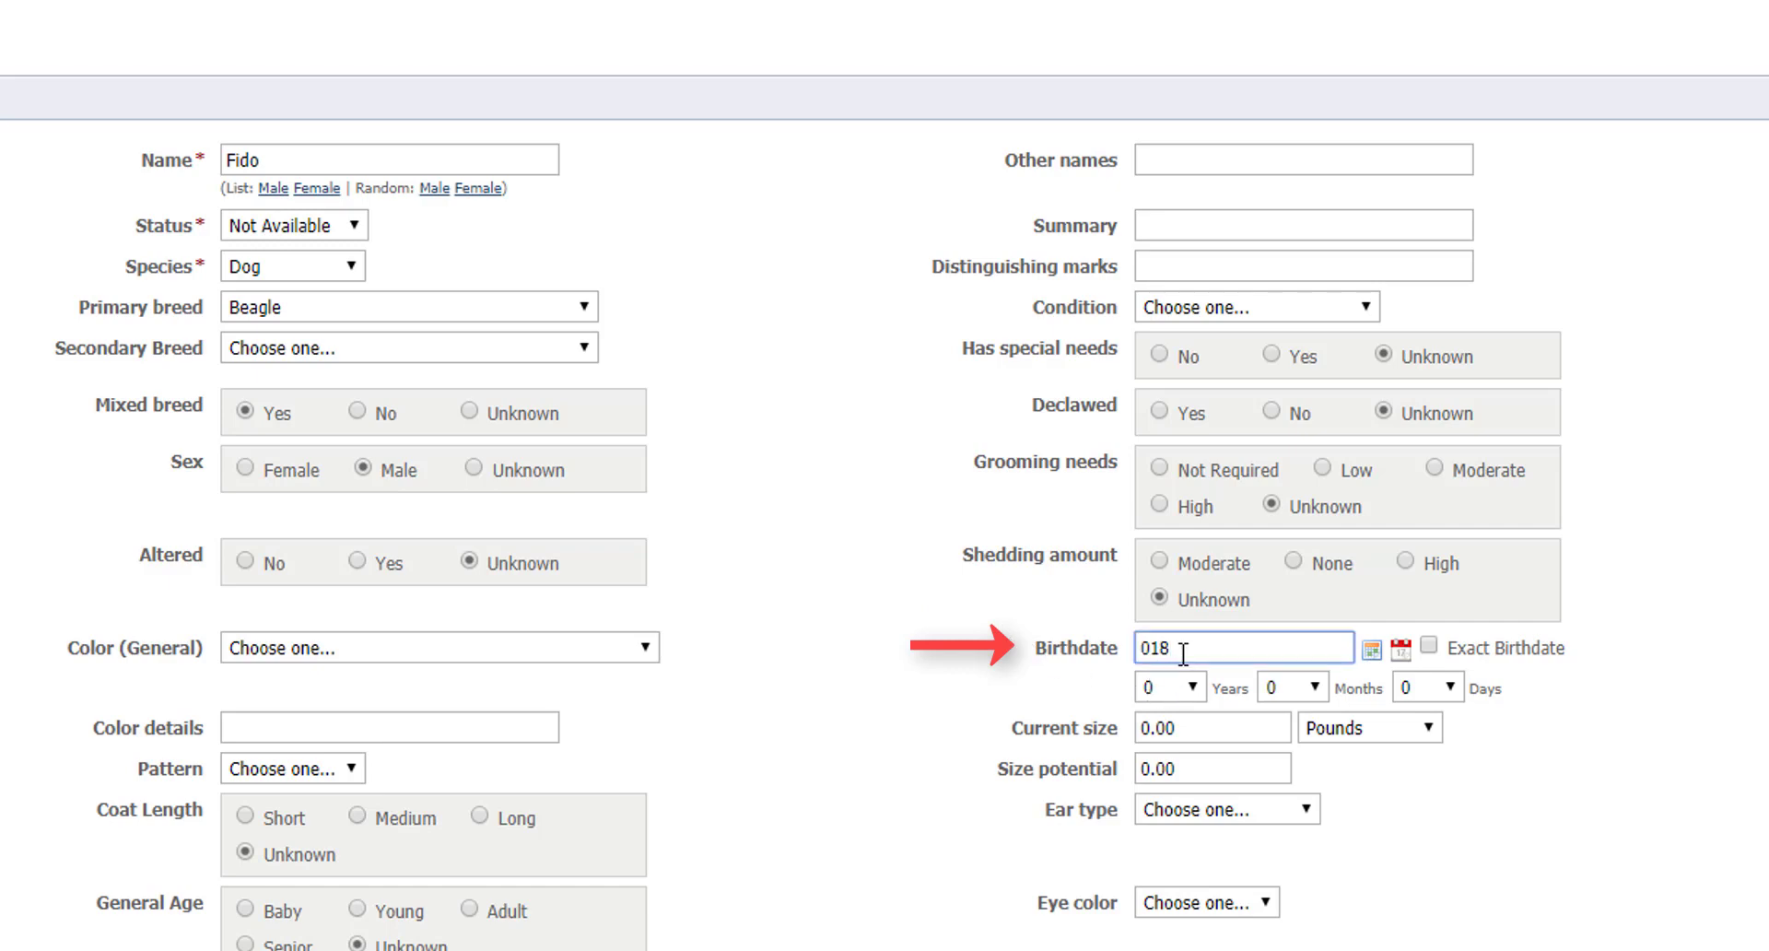
pyautogui.press('BackSpace')
pyautogui.write('/01/2015')
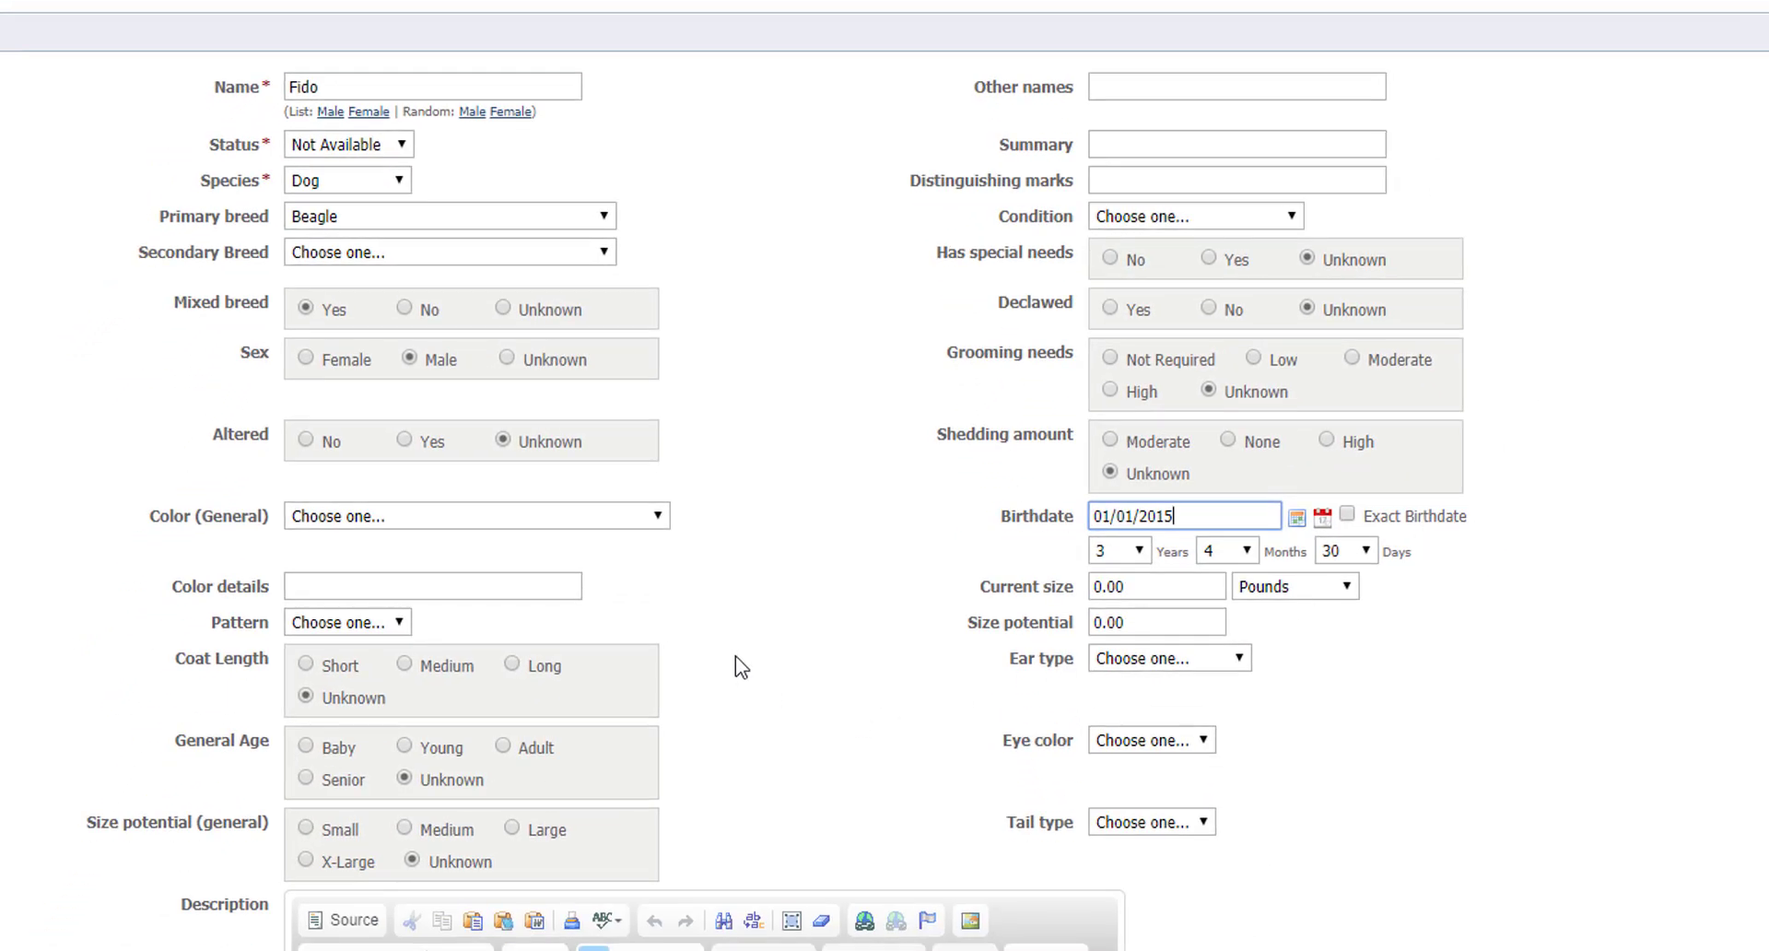
pyautogui.click(599, 515)
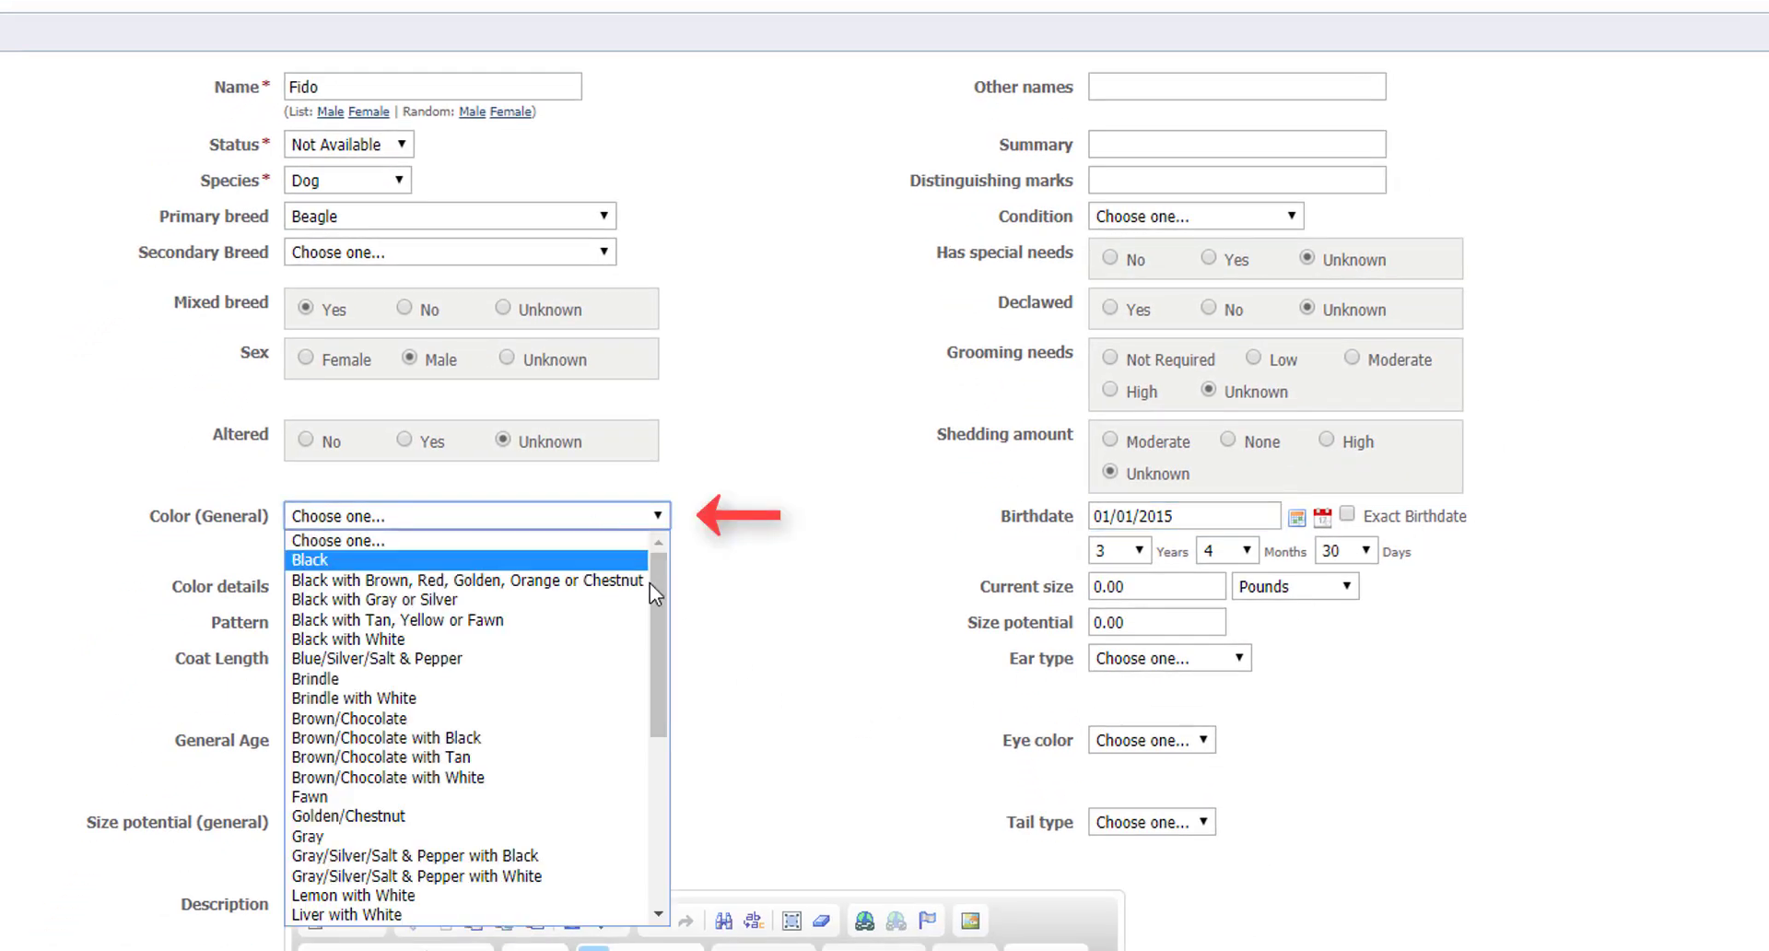
pyautogui.click(608, 718)
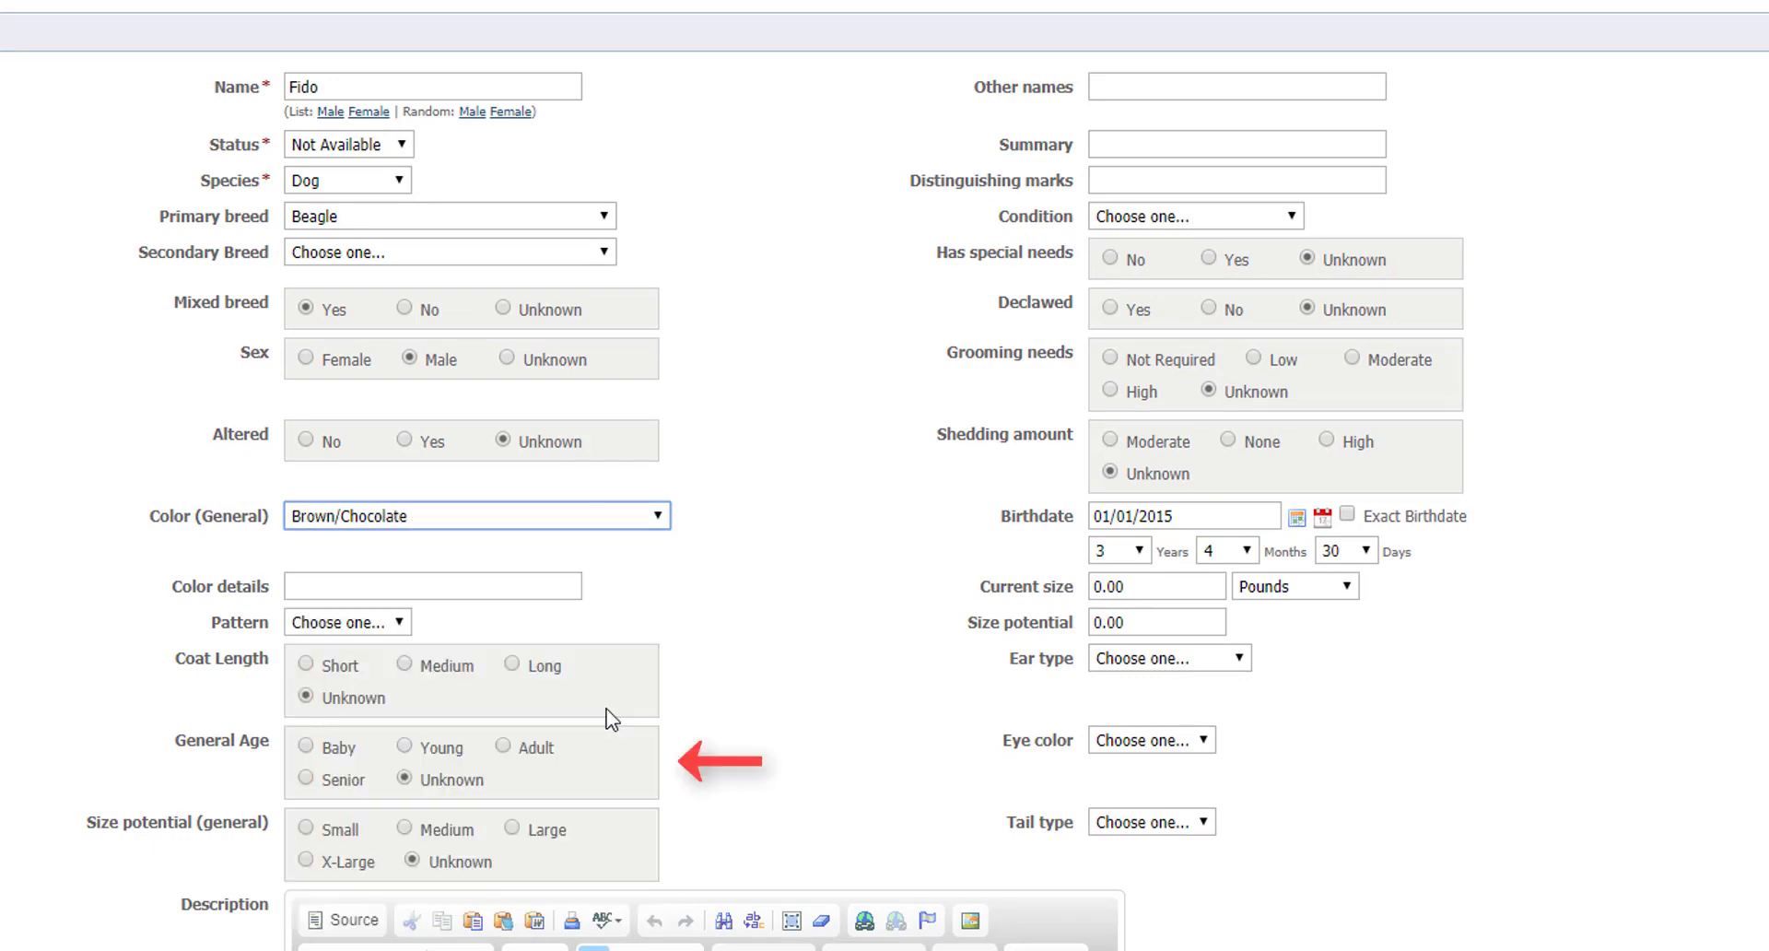
pyautogui.click(507, 747)
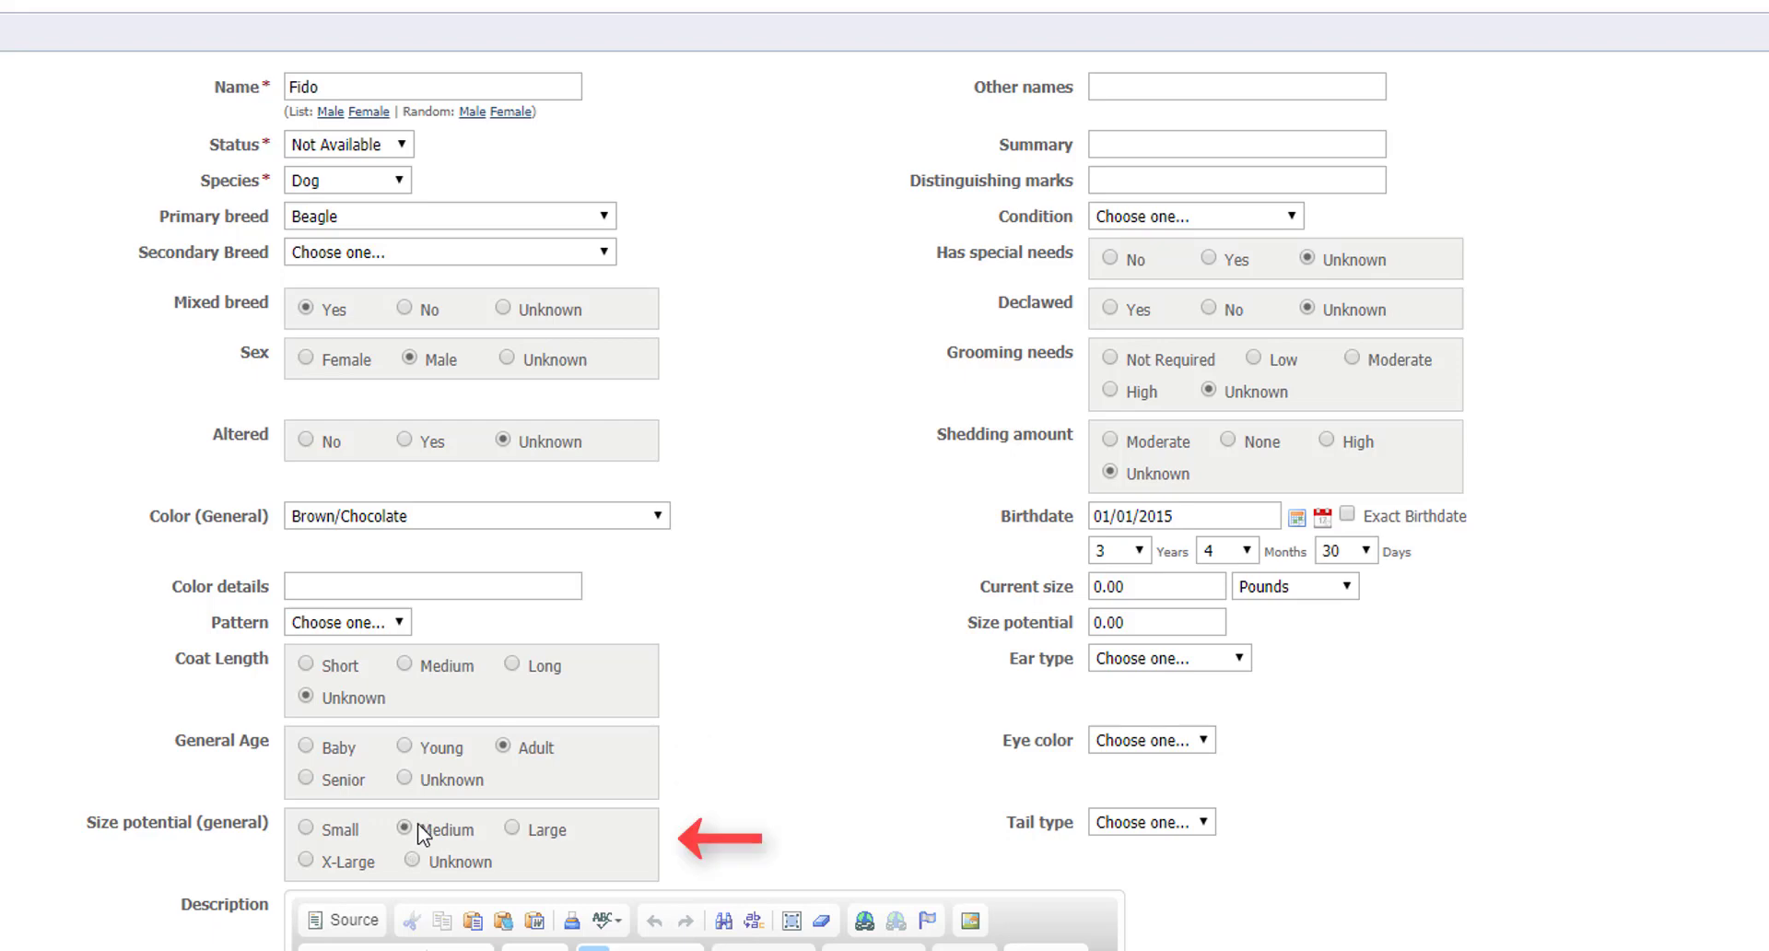
# - Tick the Leash trained, Crate trained, Eager to please and Goofy personality qualities
pyautogui.scroll(-4, 1317, 876)
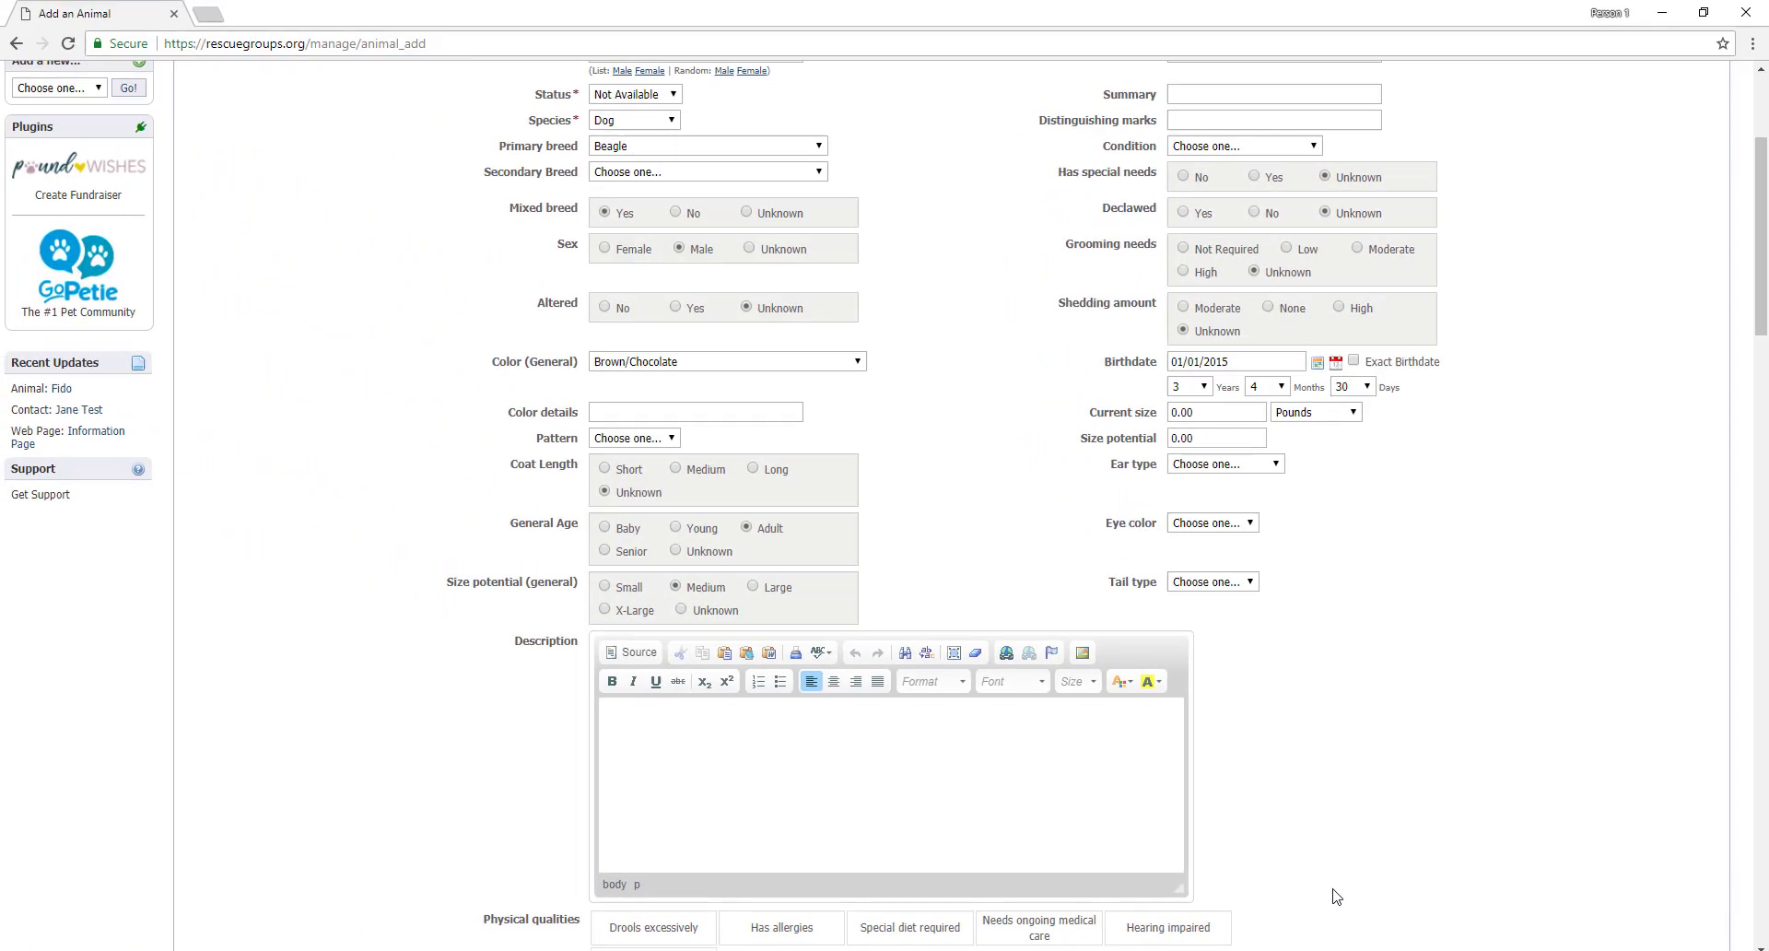
pyautogui.scroll(3, 1335, 895)
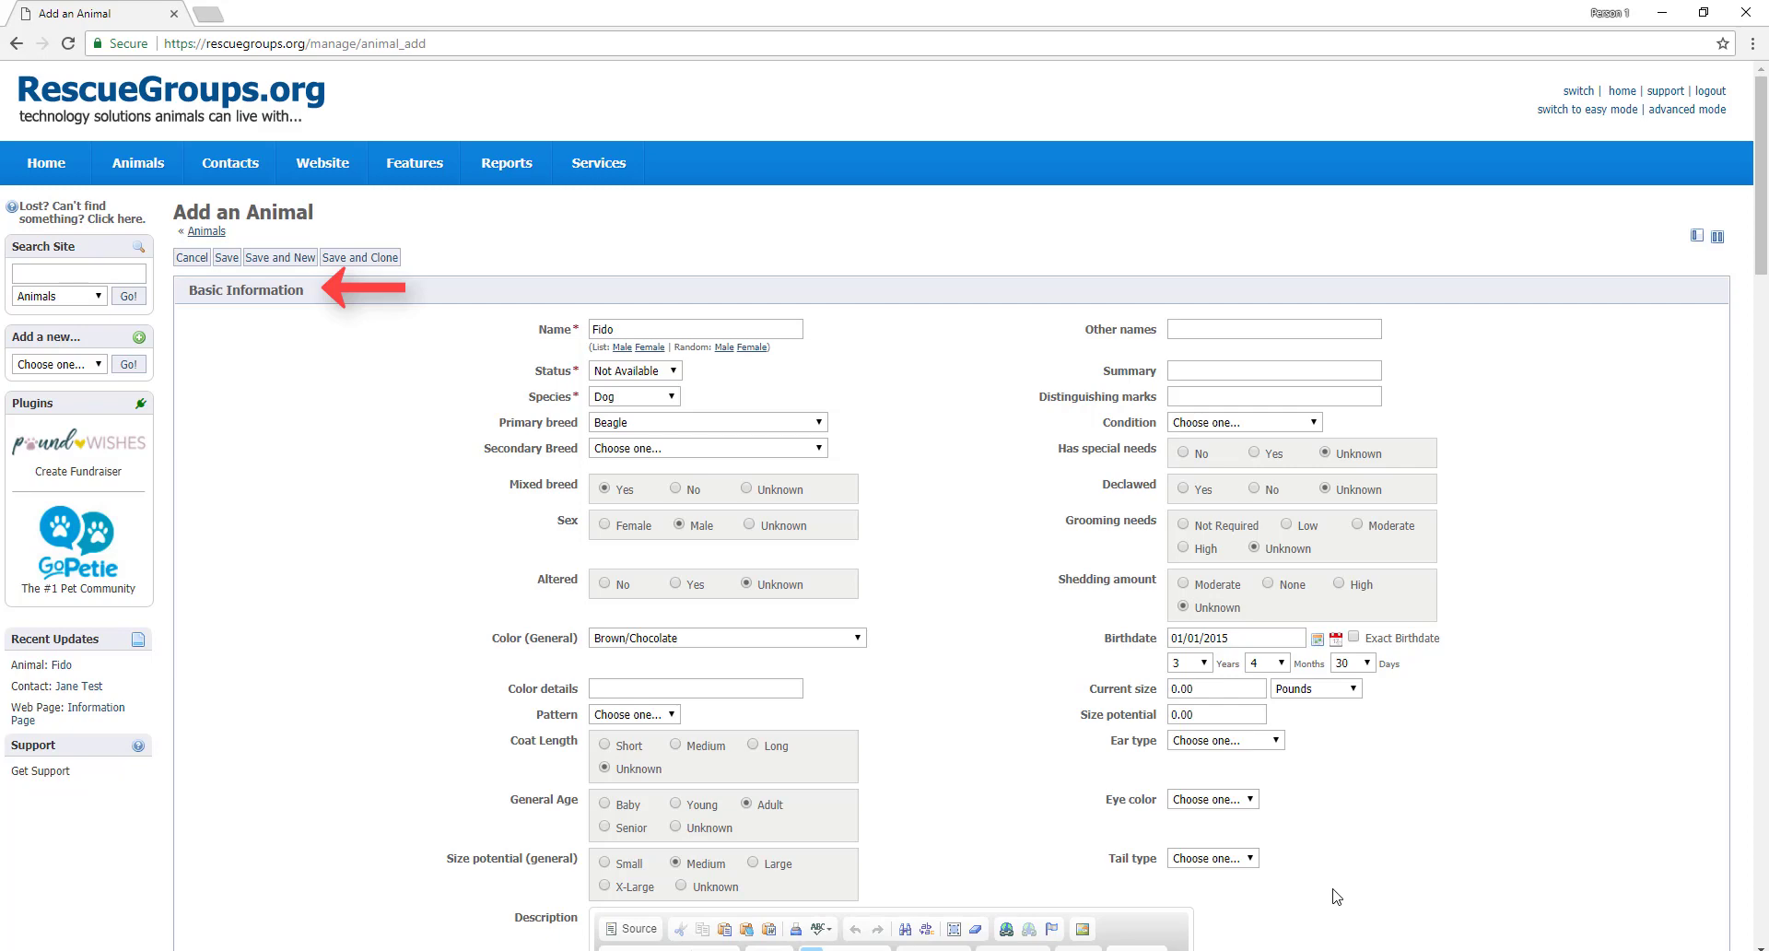
pyautogui.scroll(-12, 1336, 896)
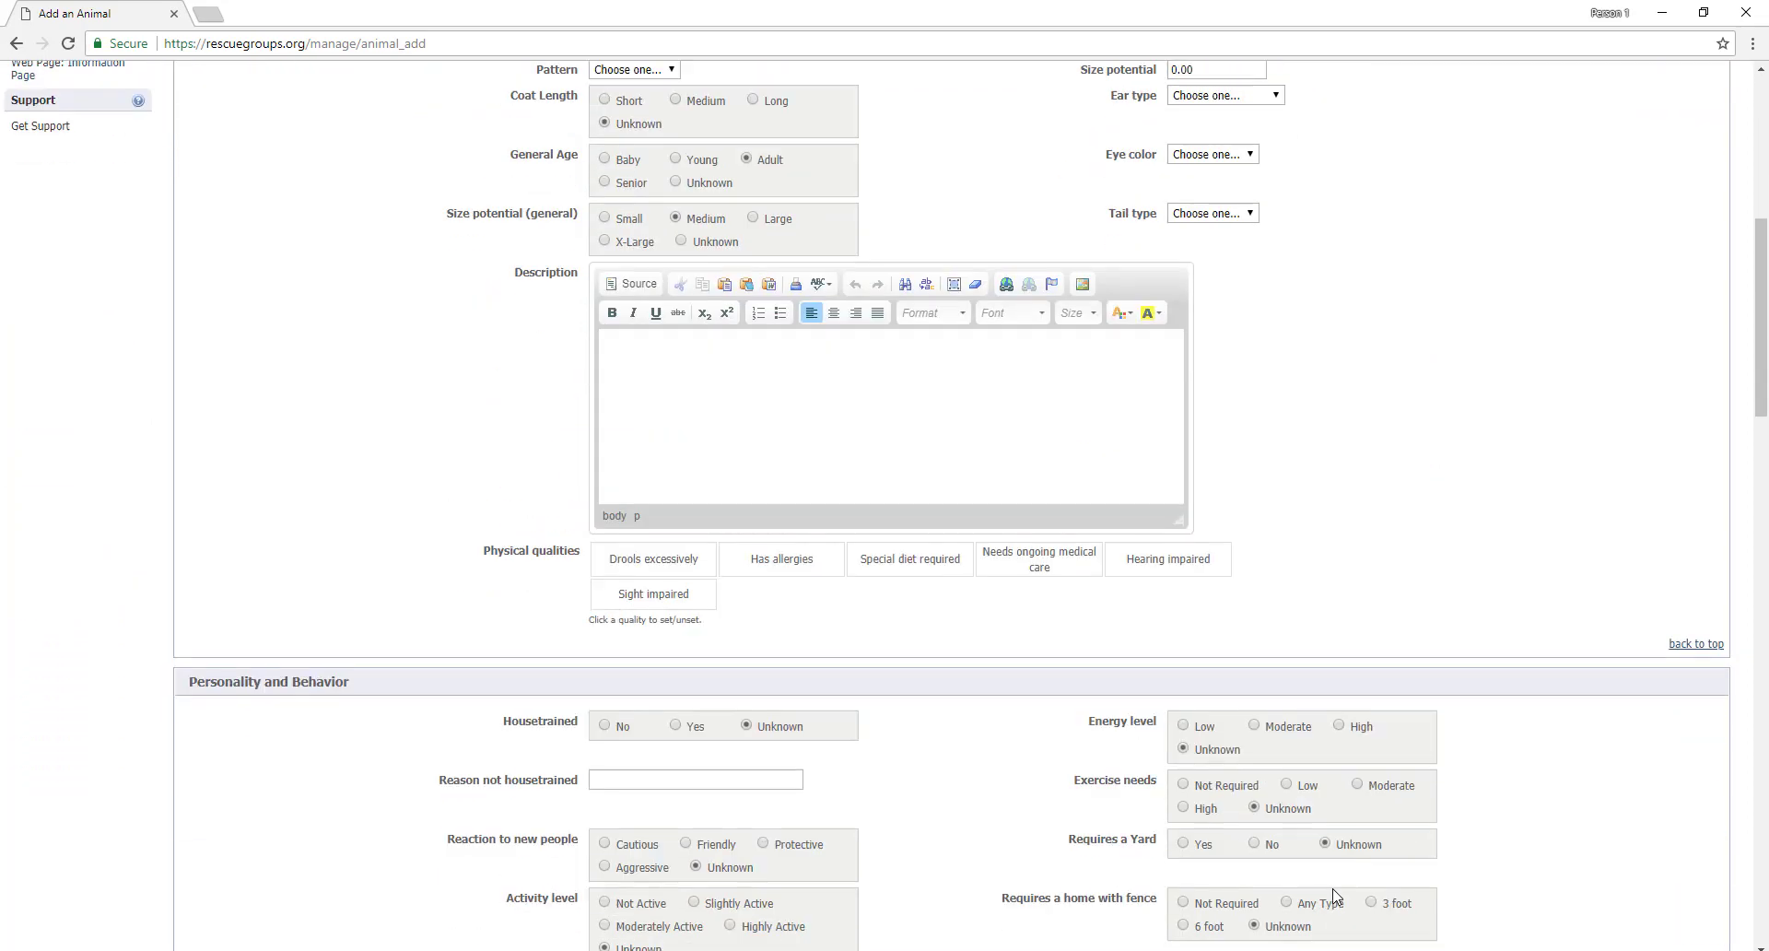
pyautogui.scroll(-1, 1335, 895)
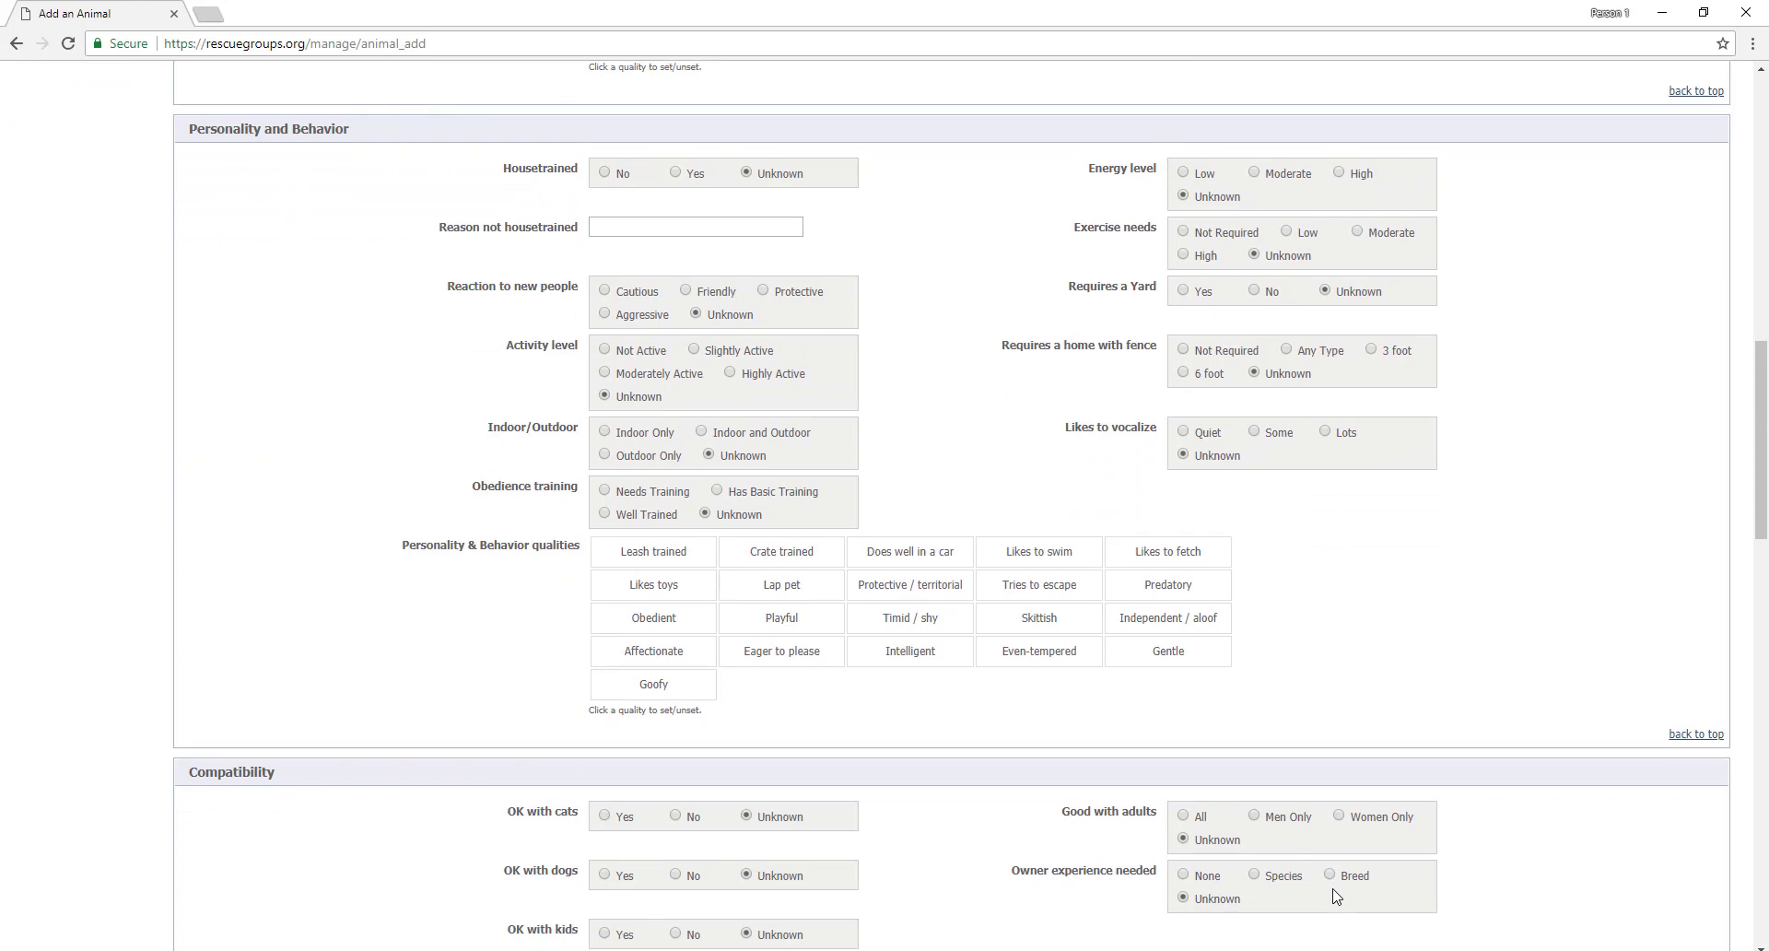
pyautogui.scroll(-3, 1336, 896)
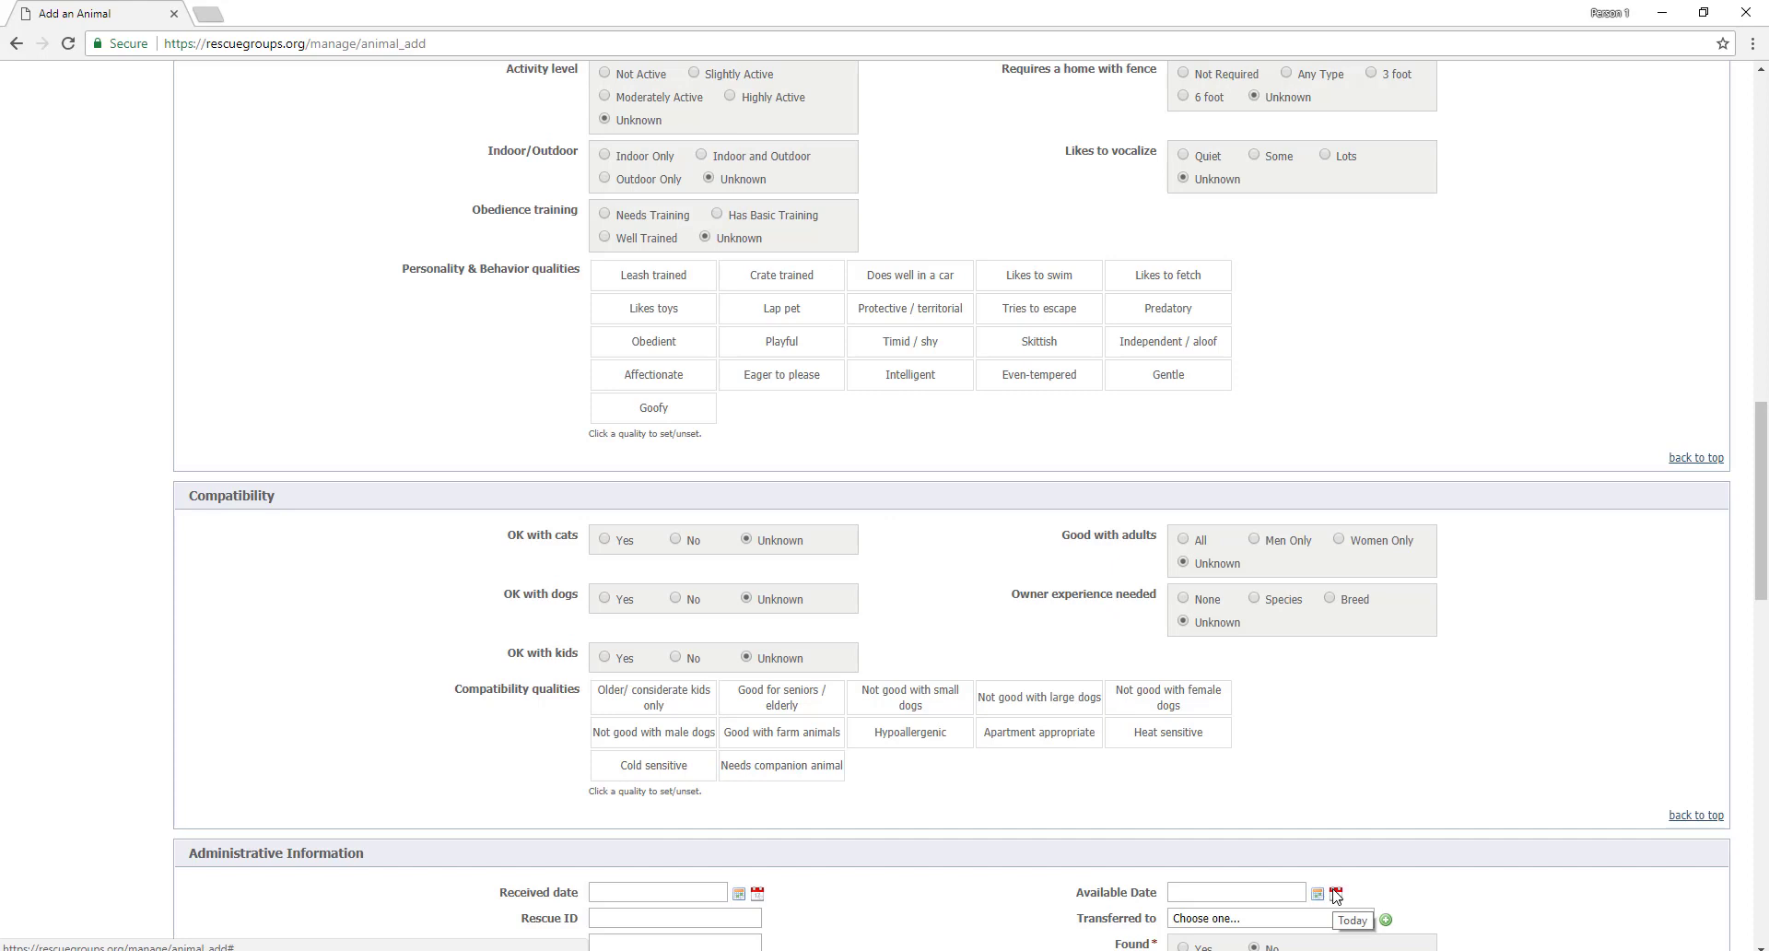
pyautogui.scroll(1, 821, 475)
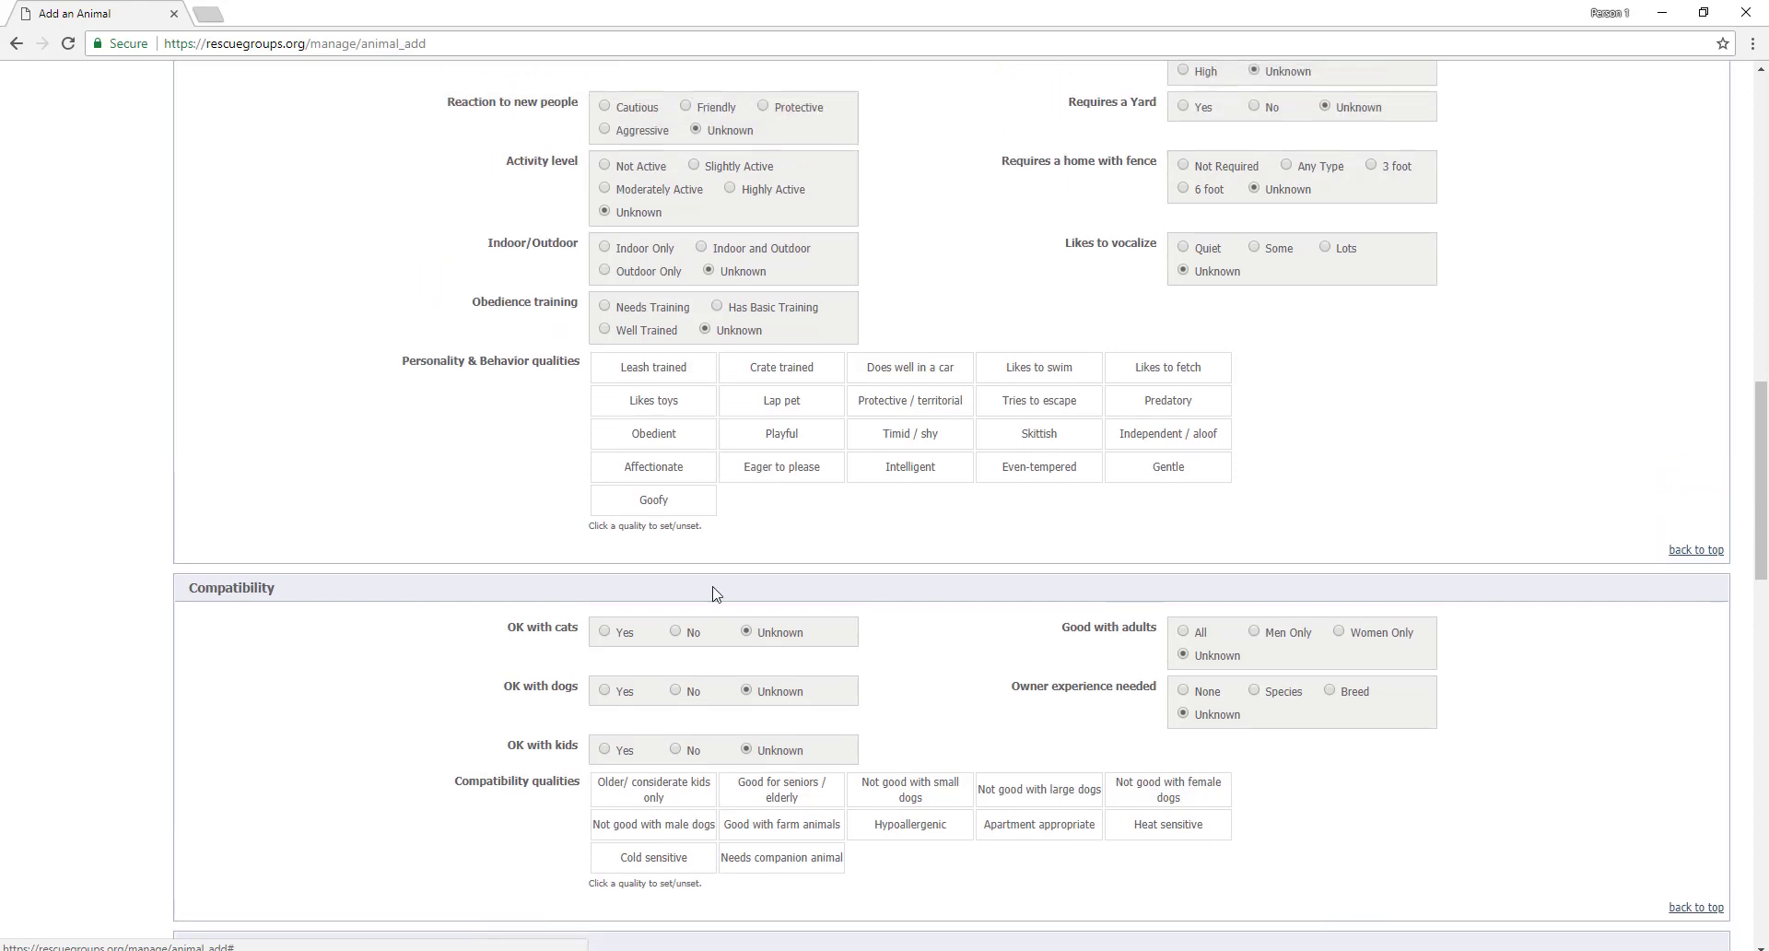
pyautogui.click(656, 377)
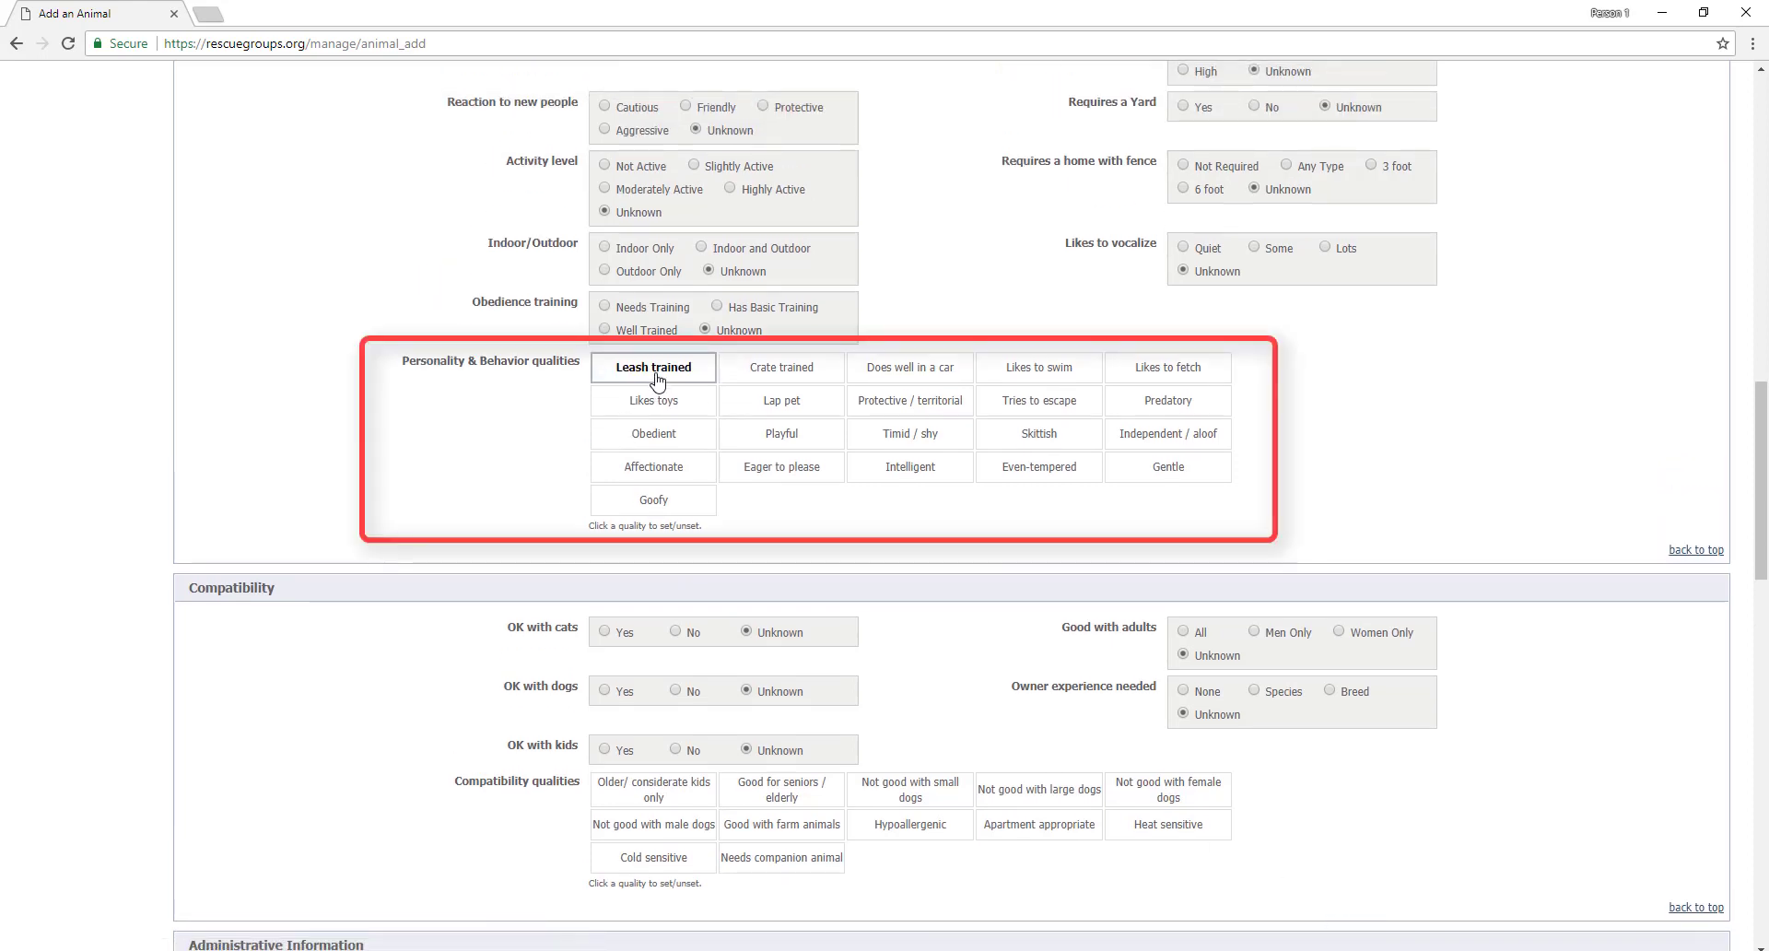
pyautogui.click(757, 373)
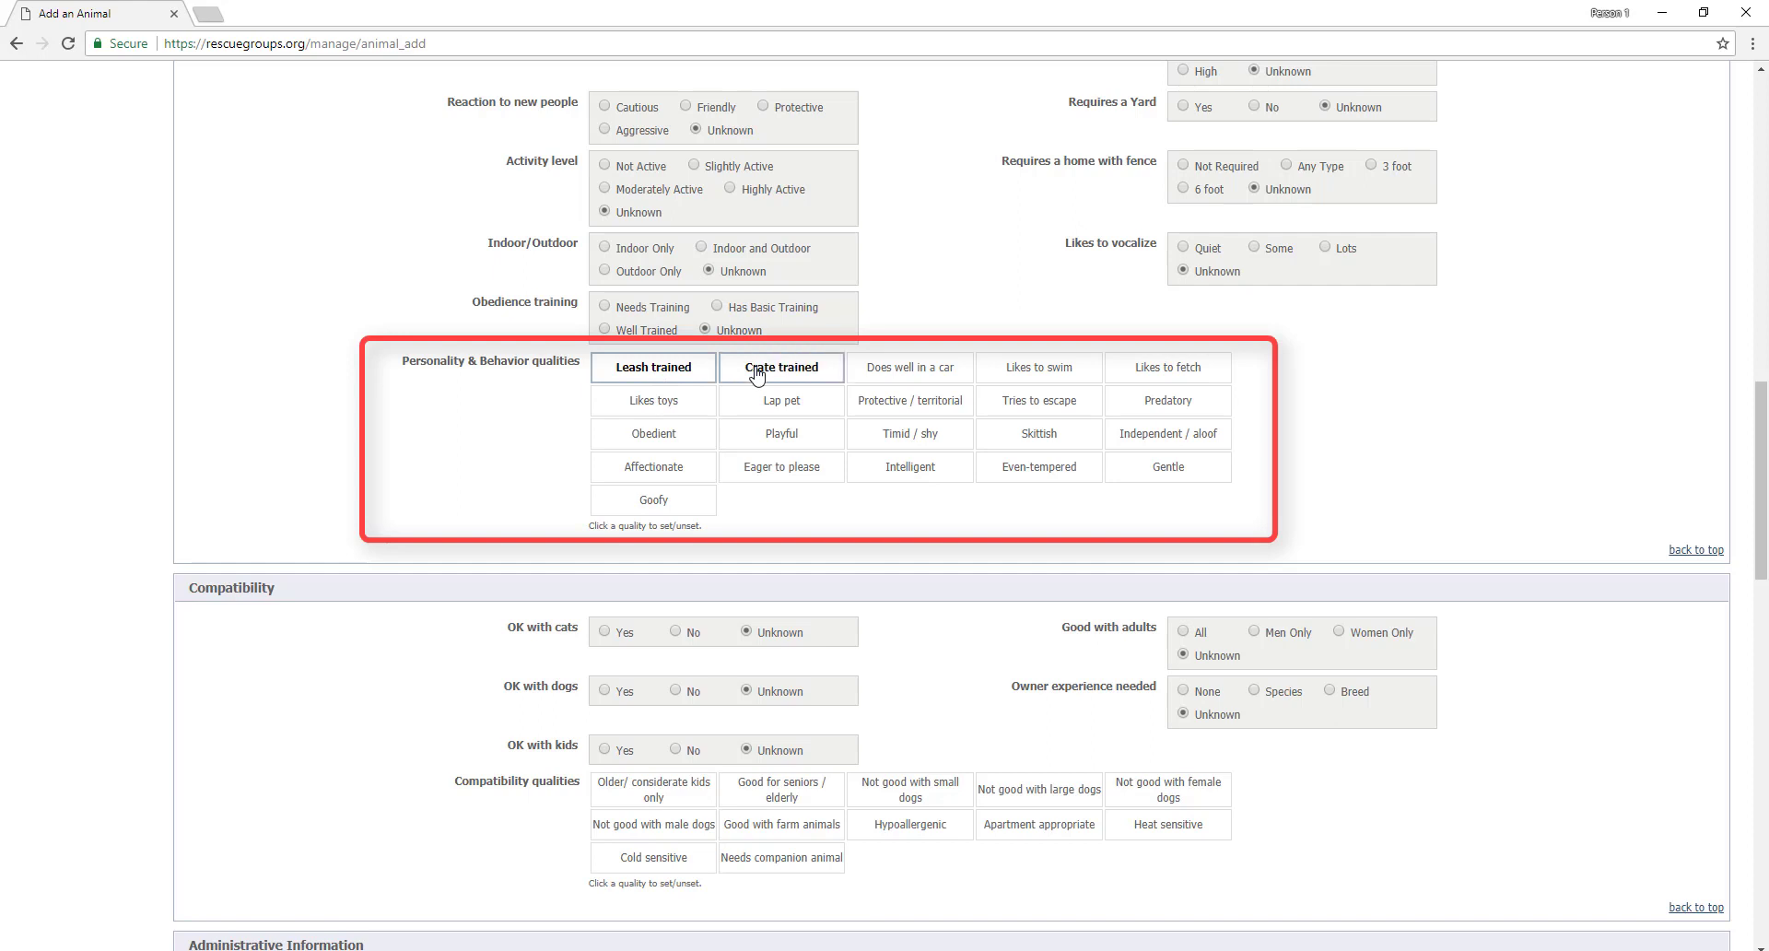
pyautogui.click(791, 473)
pyautogui.click(689, 502)
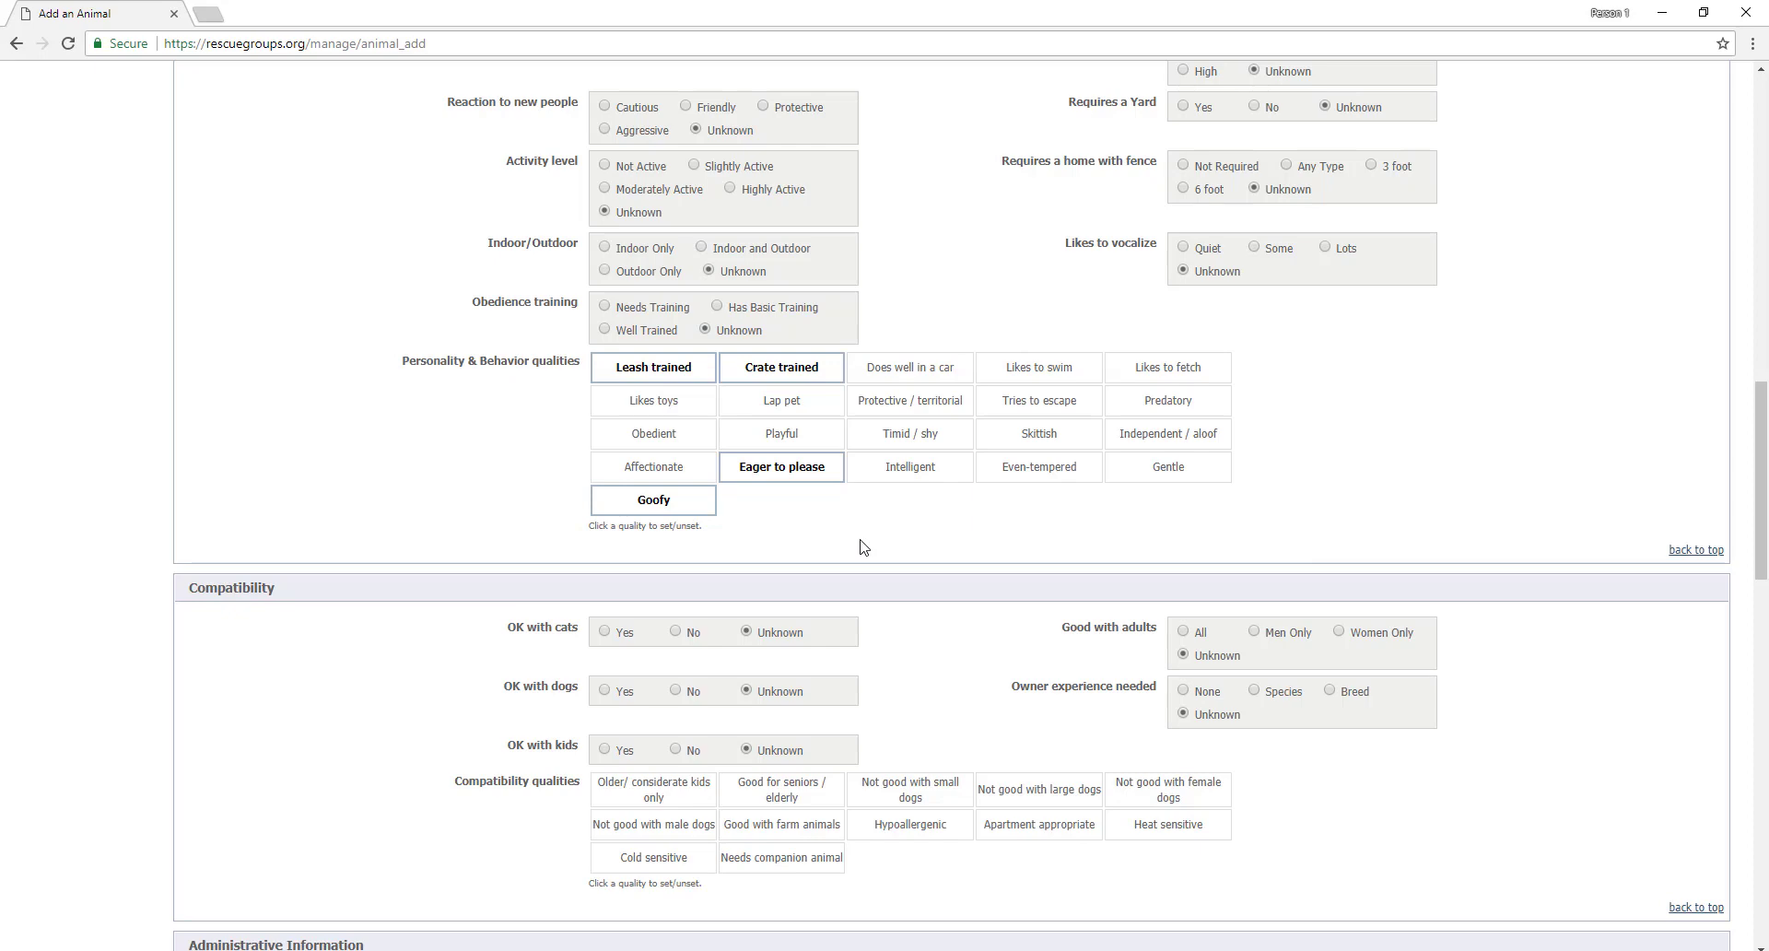
pyautogui.scroll(-9, 864, 547)
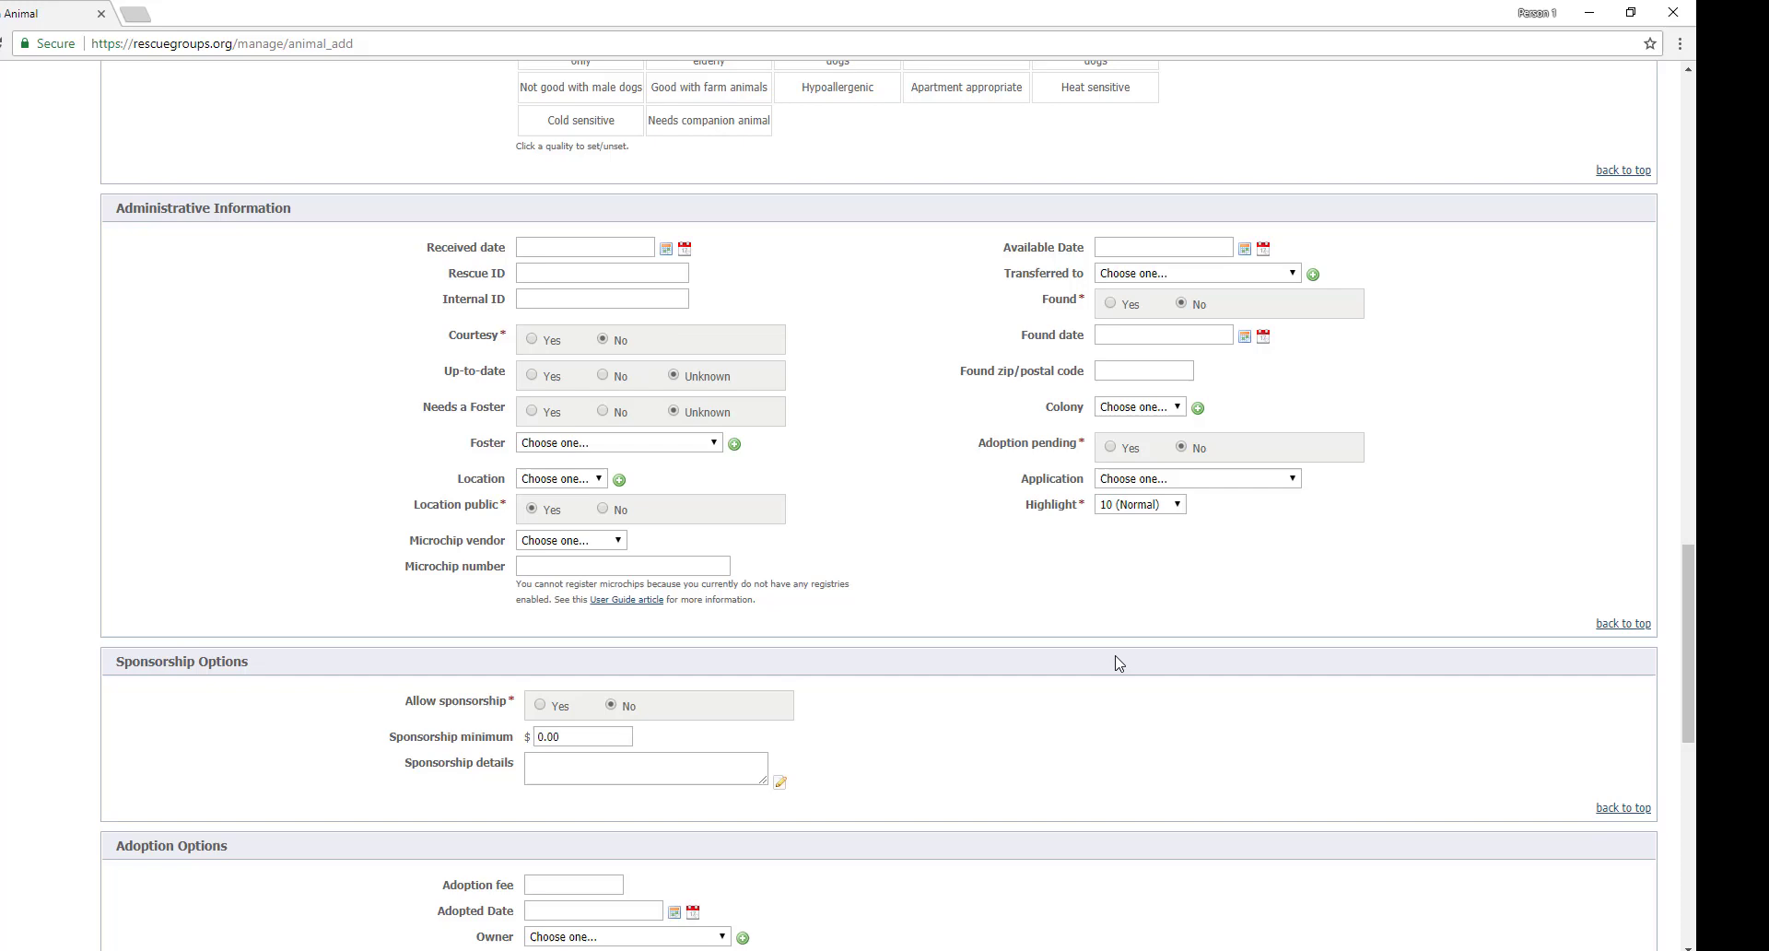
pyautogui.scroll(-2, 1117, 663)
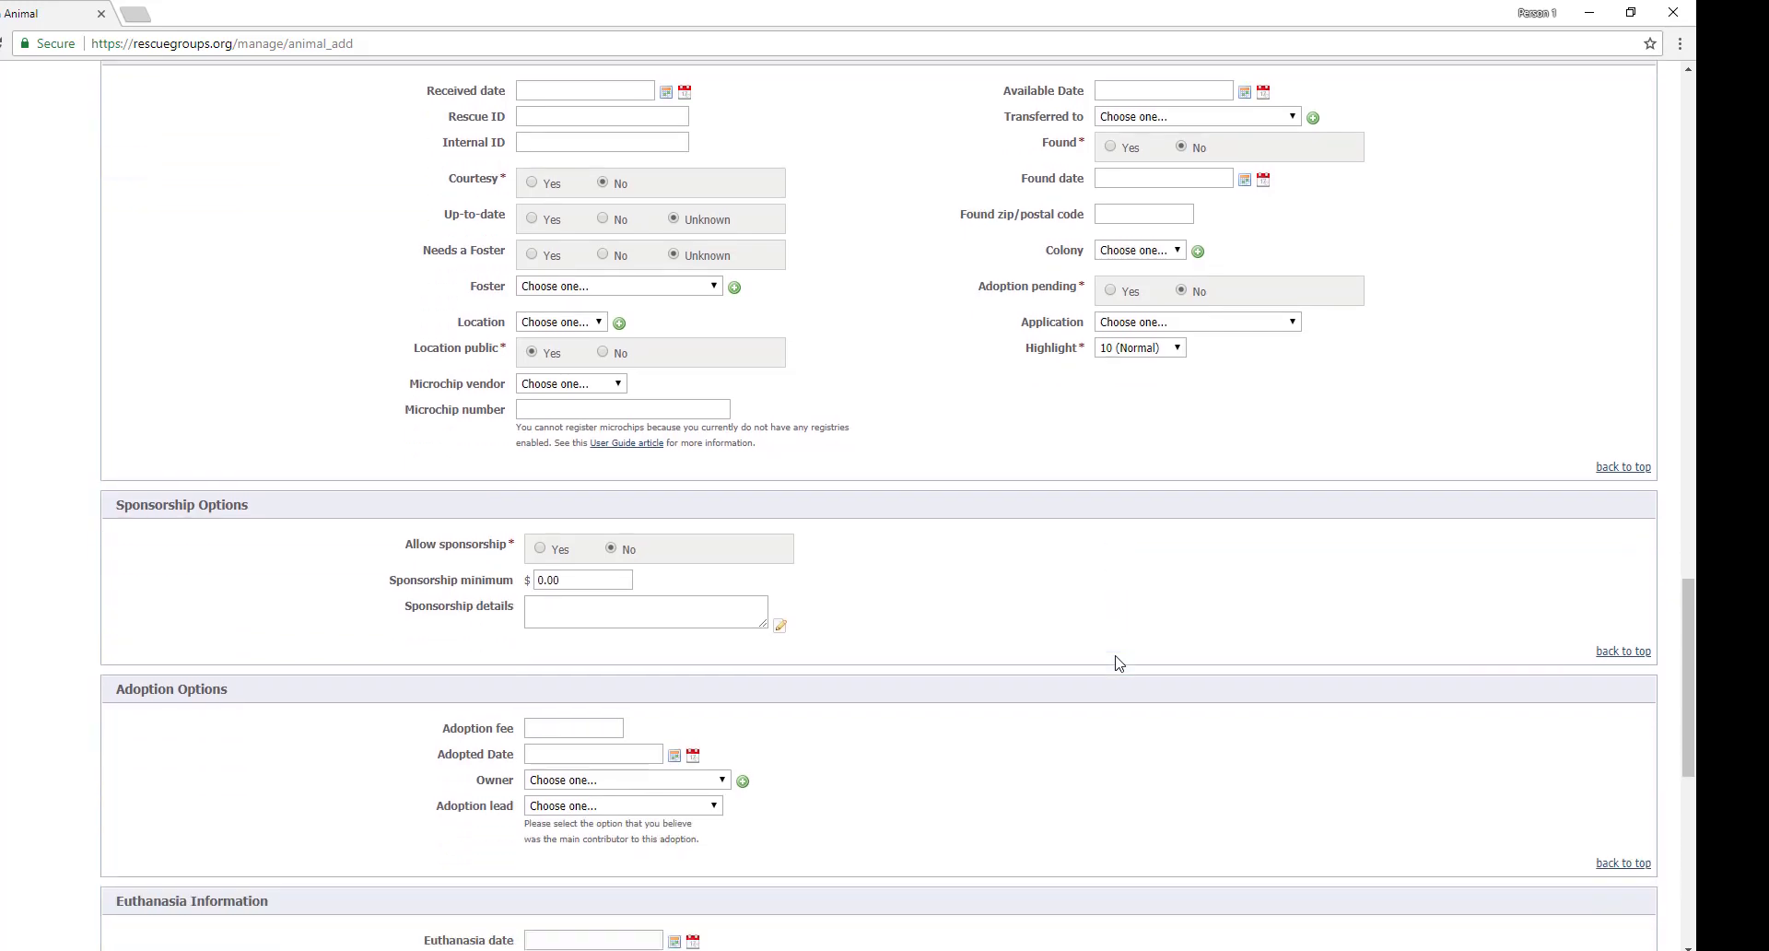
pyautogui.scroll(-1, 1117, 663)
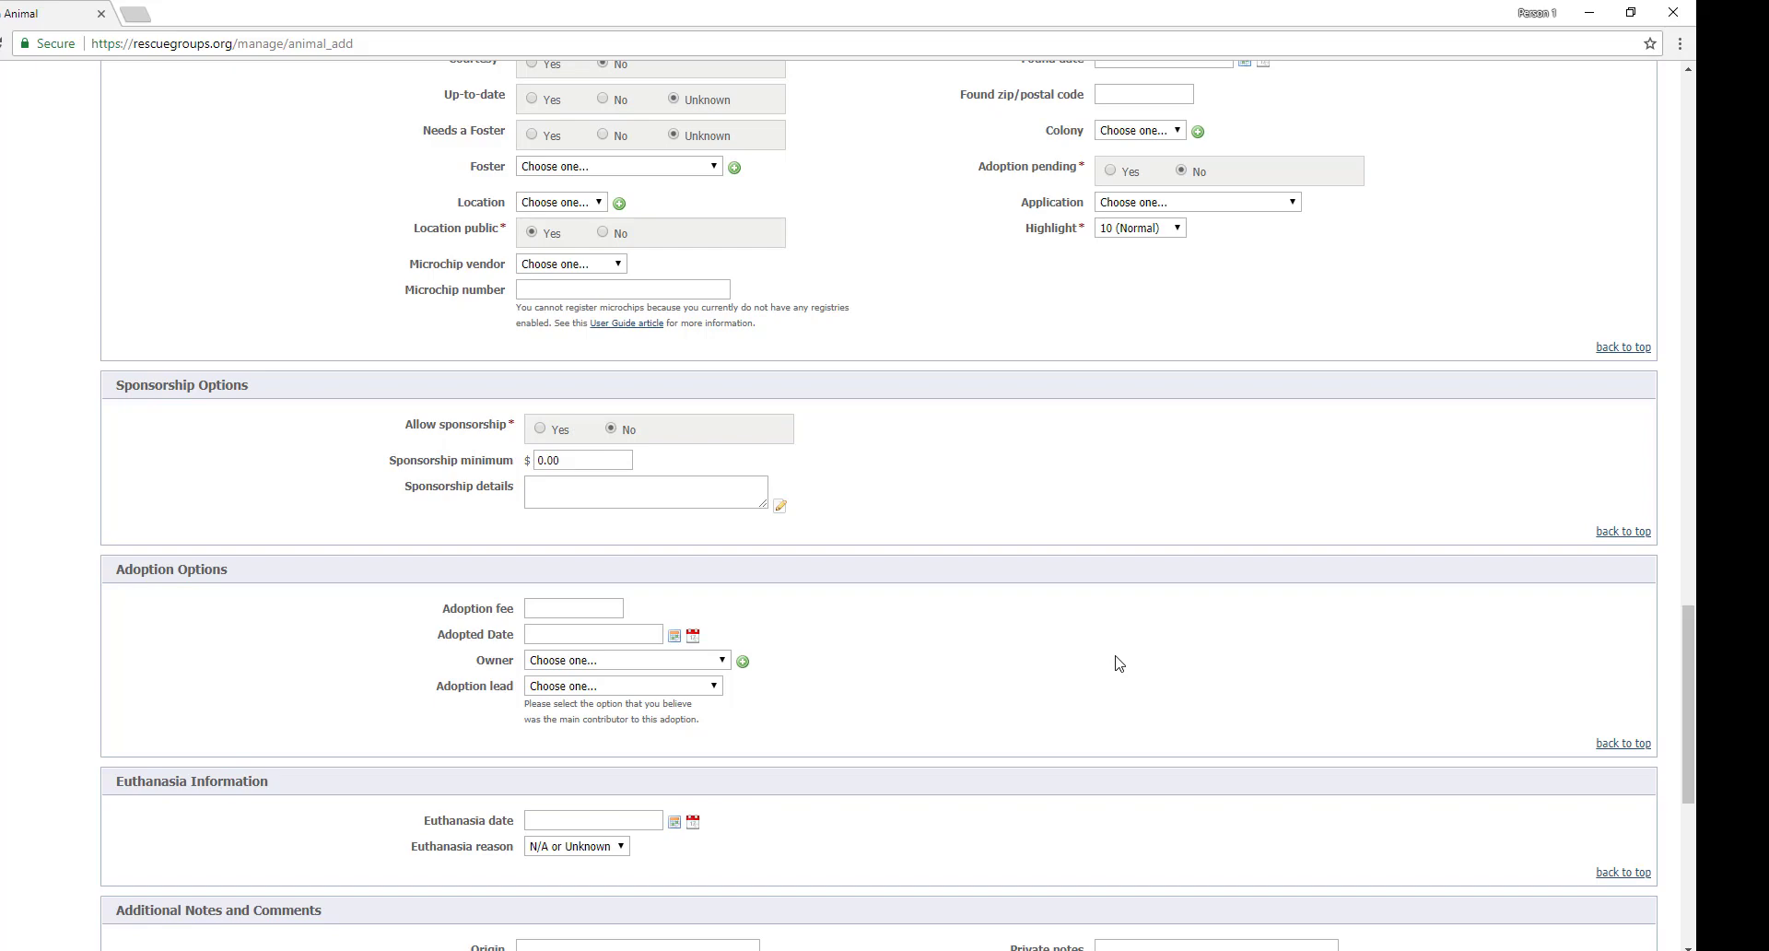
pyautogui.scroll(-5, 1117, 663)
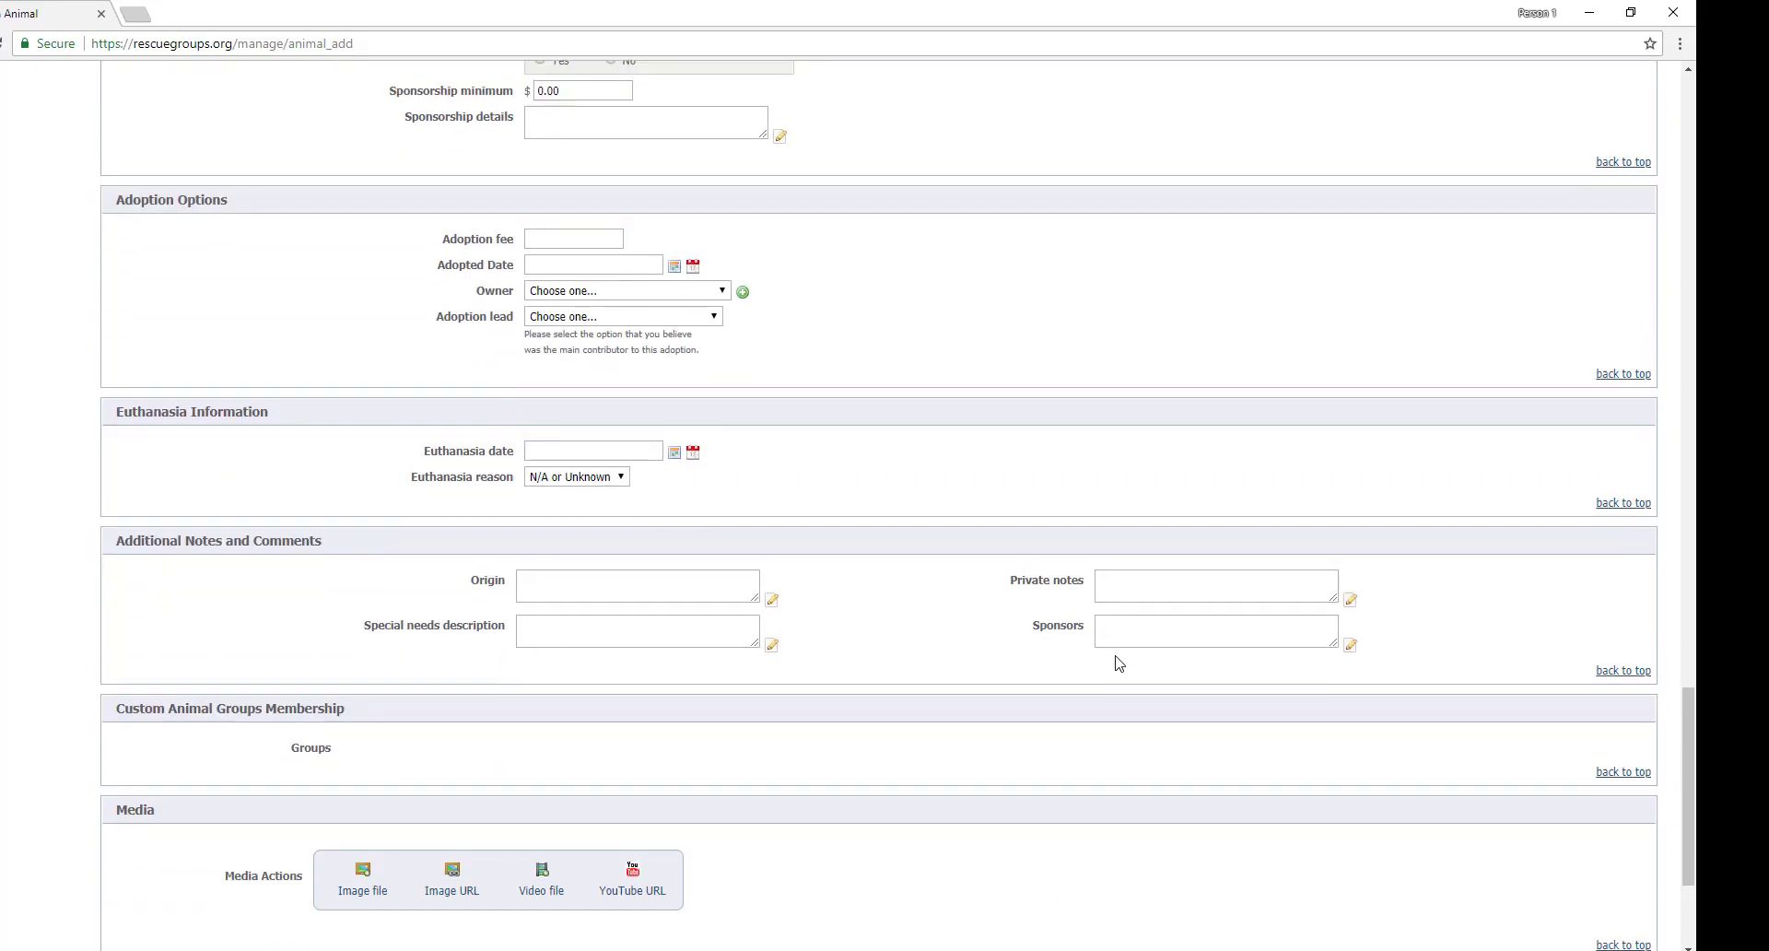
pyautogui.scroll(-1, 1117, 663)
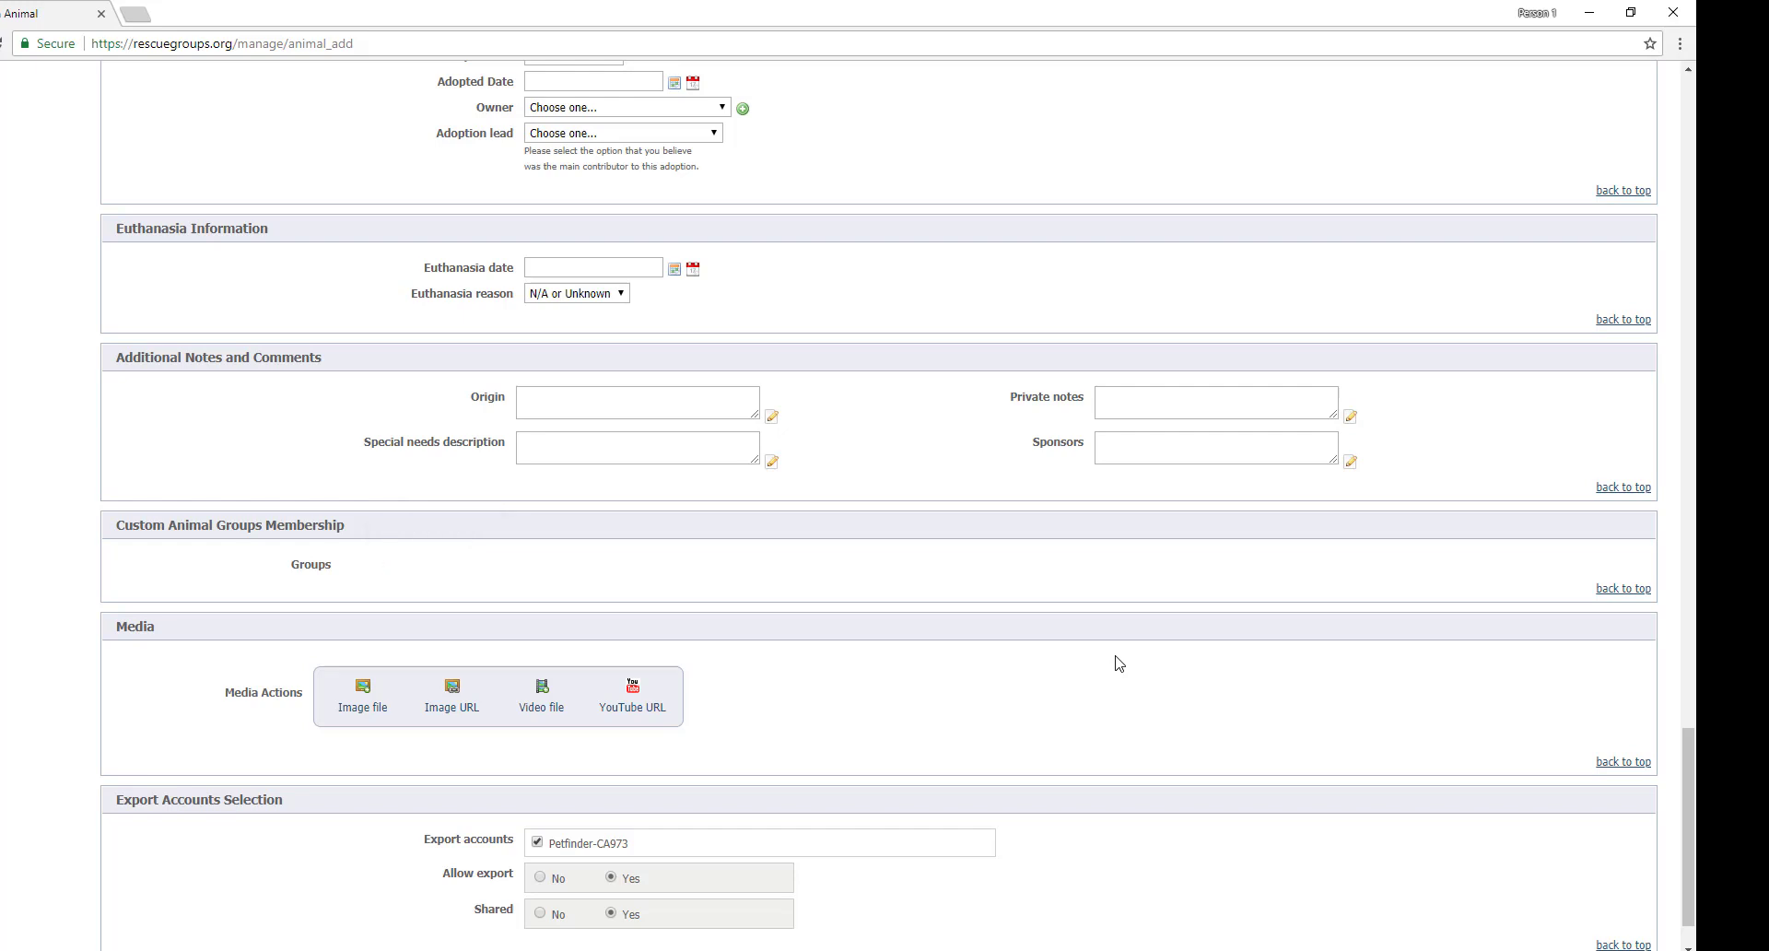
pyautogui.scroll(-1, 1118, 663)
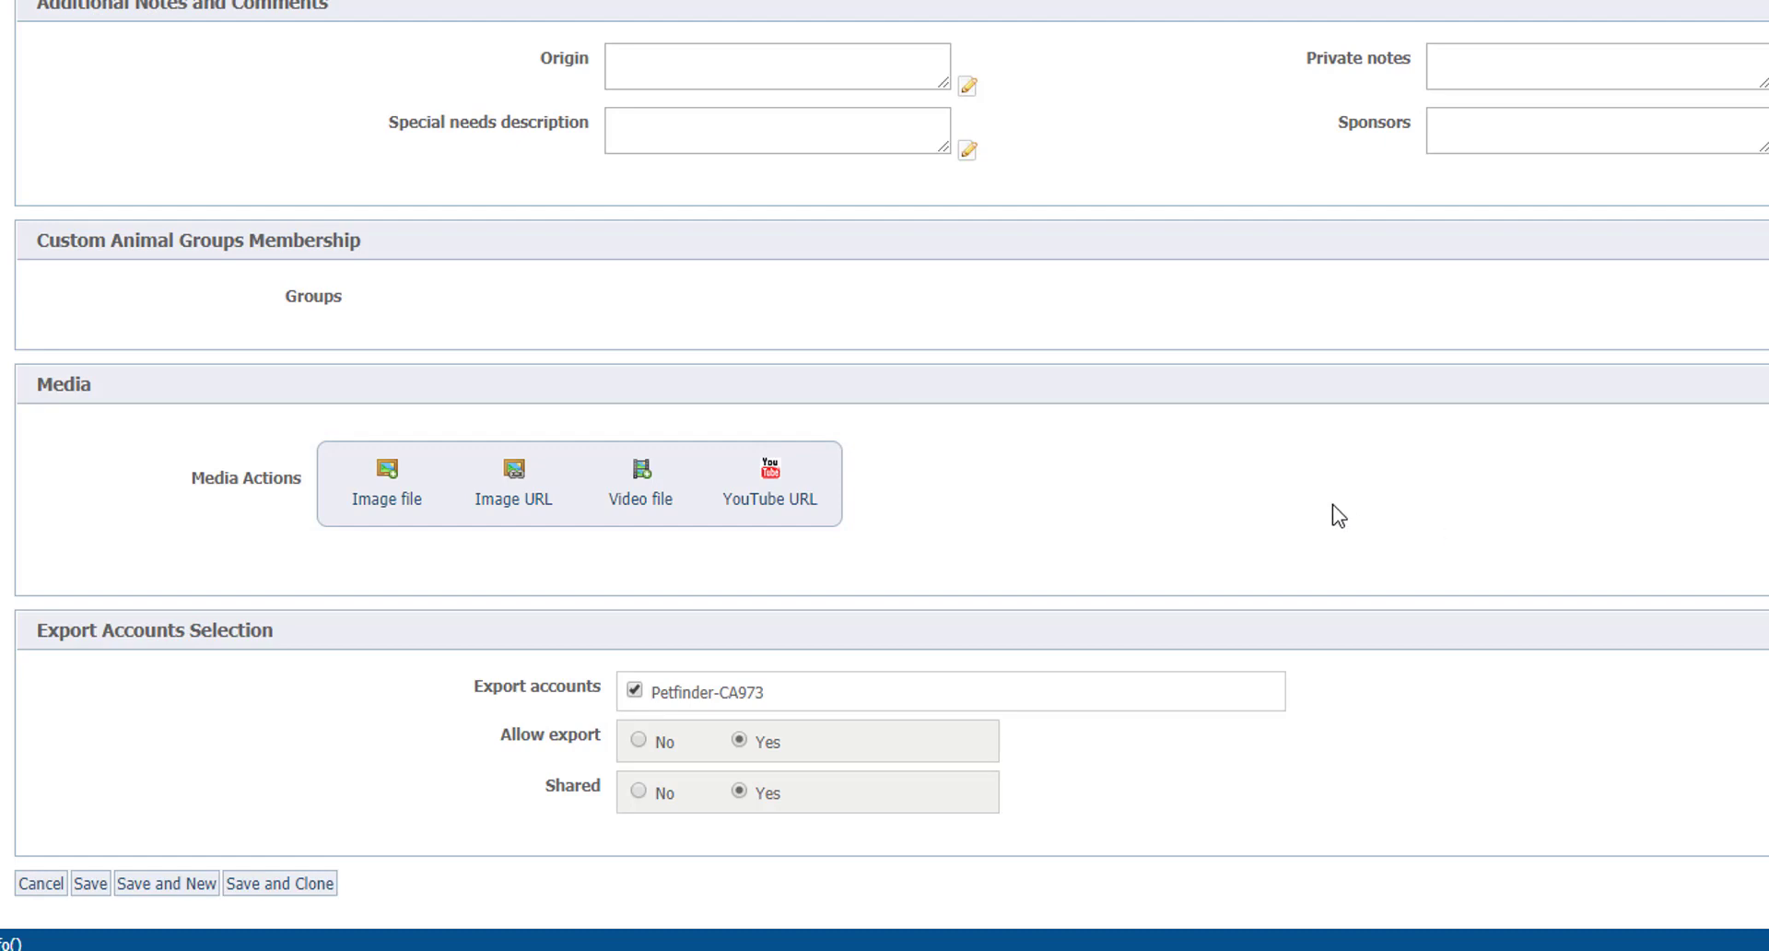
# - Add Image file, Image URL, Video file and YouTube URL rows under Media Actions
pyautogui.click(380, 498)
pyautogui.click(517, 493)
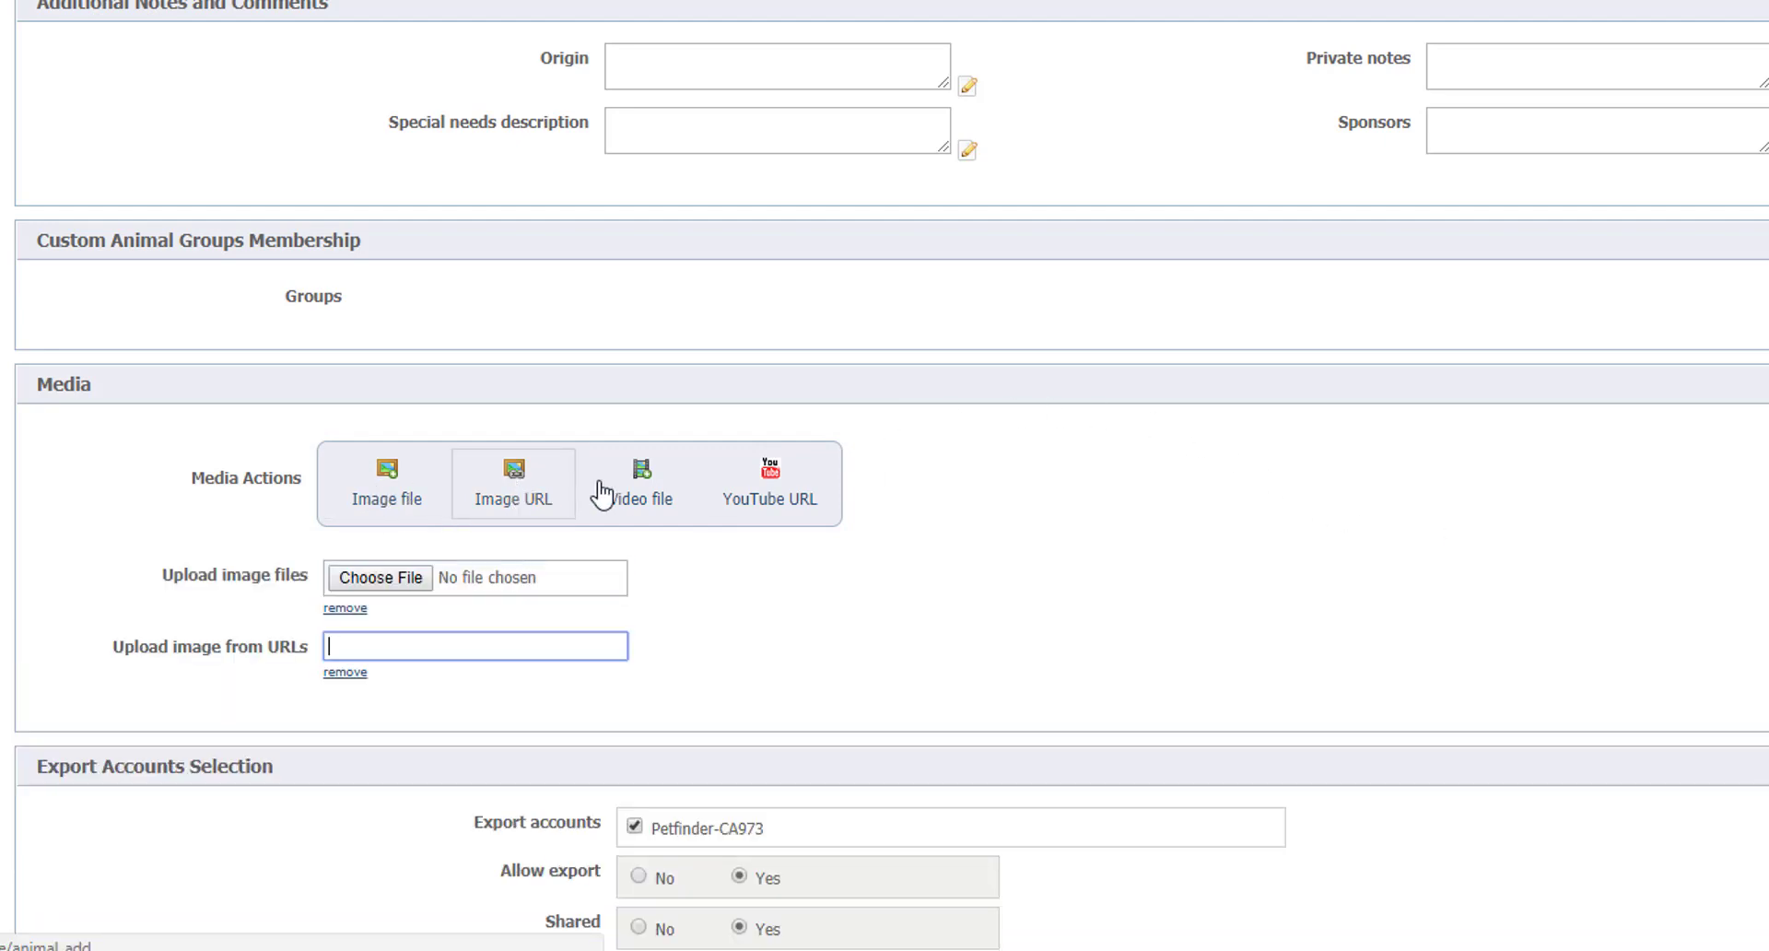
pyautogui.click(645, 494)
pyautogui.click(772, 497)
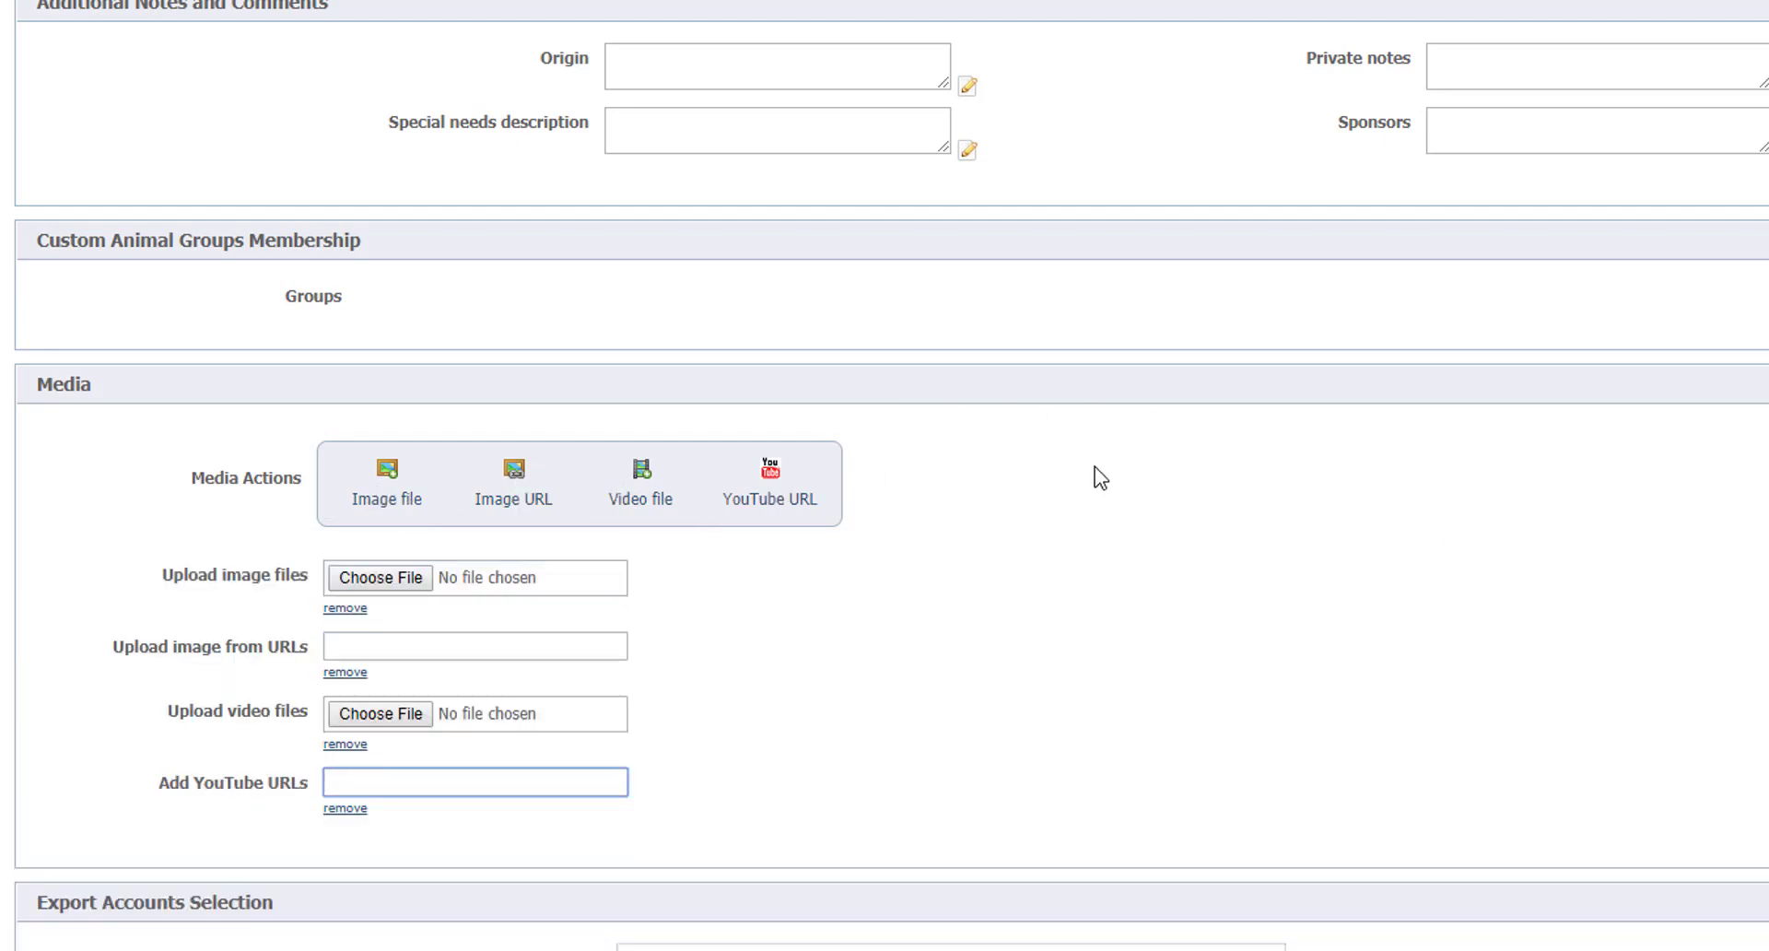
# - Remove the Image URL and YouTube URL rows, keeping only the file upload rows
pyautogui.scroll(-1, 1096, 463)
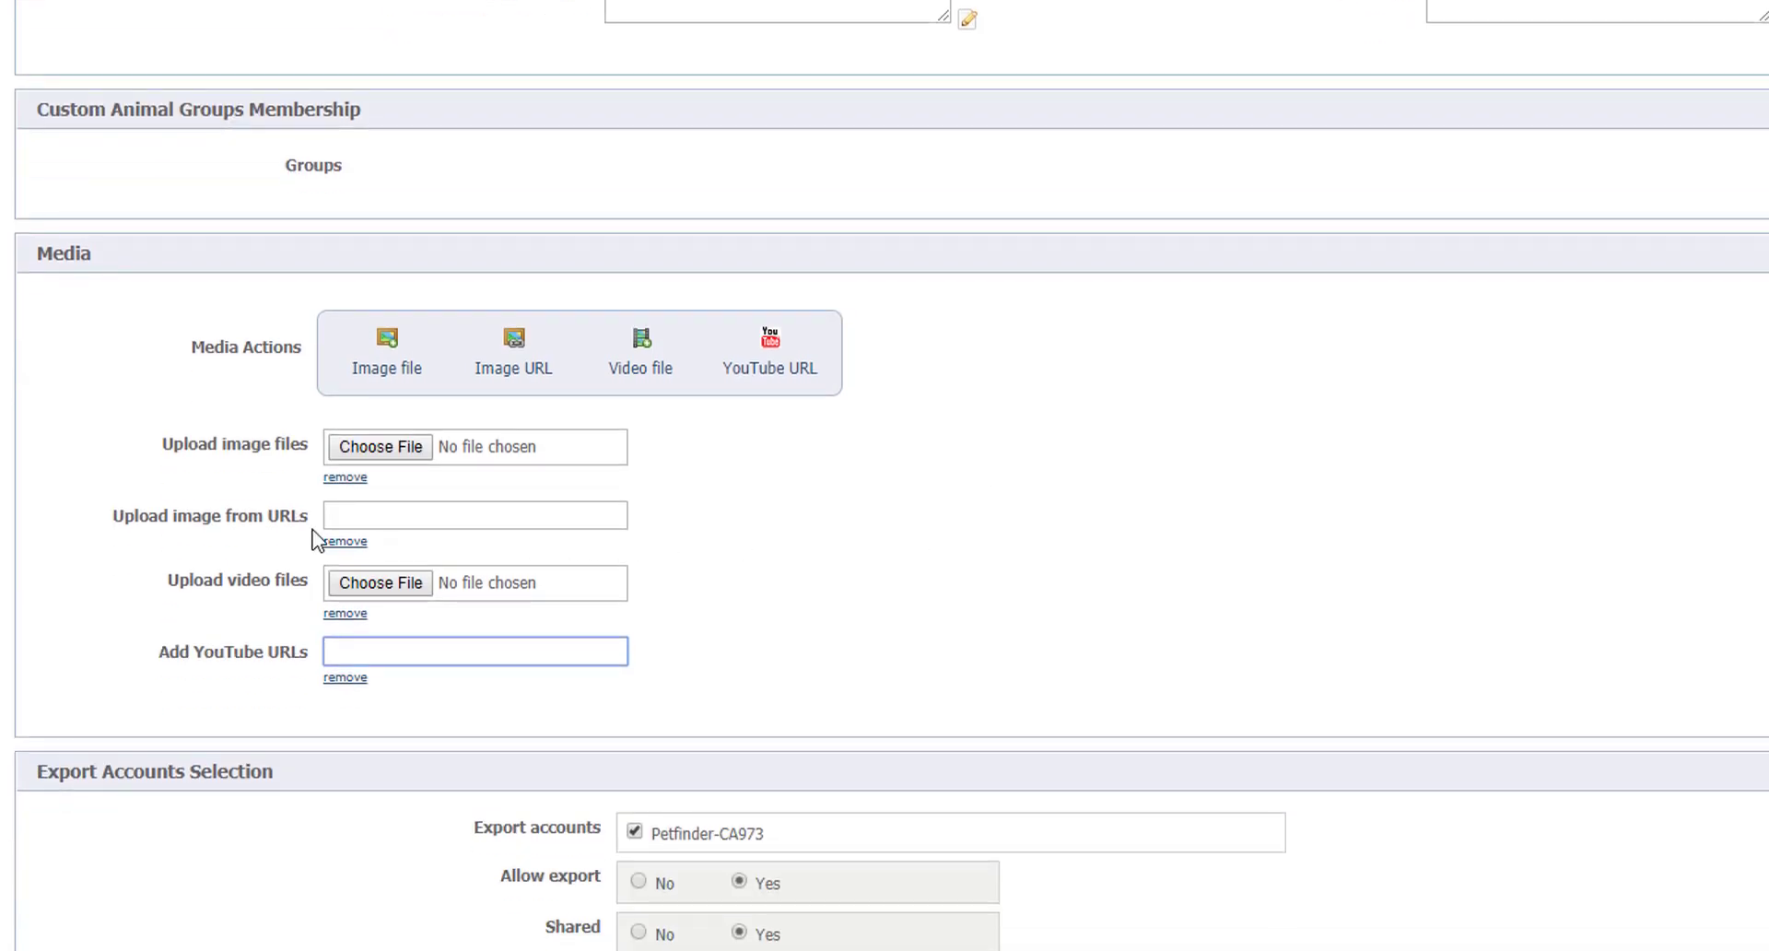
pyautogui.click(335, 645)
pyautogui.click(390, 659)
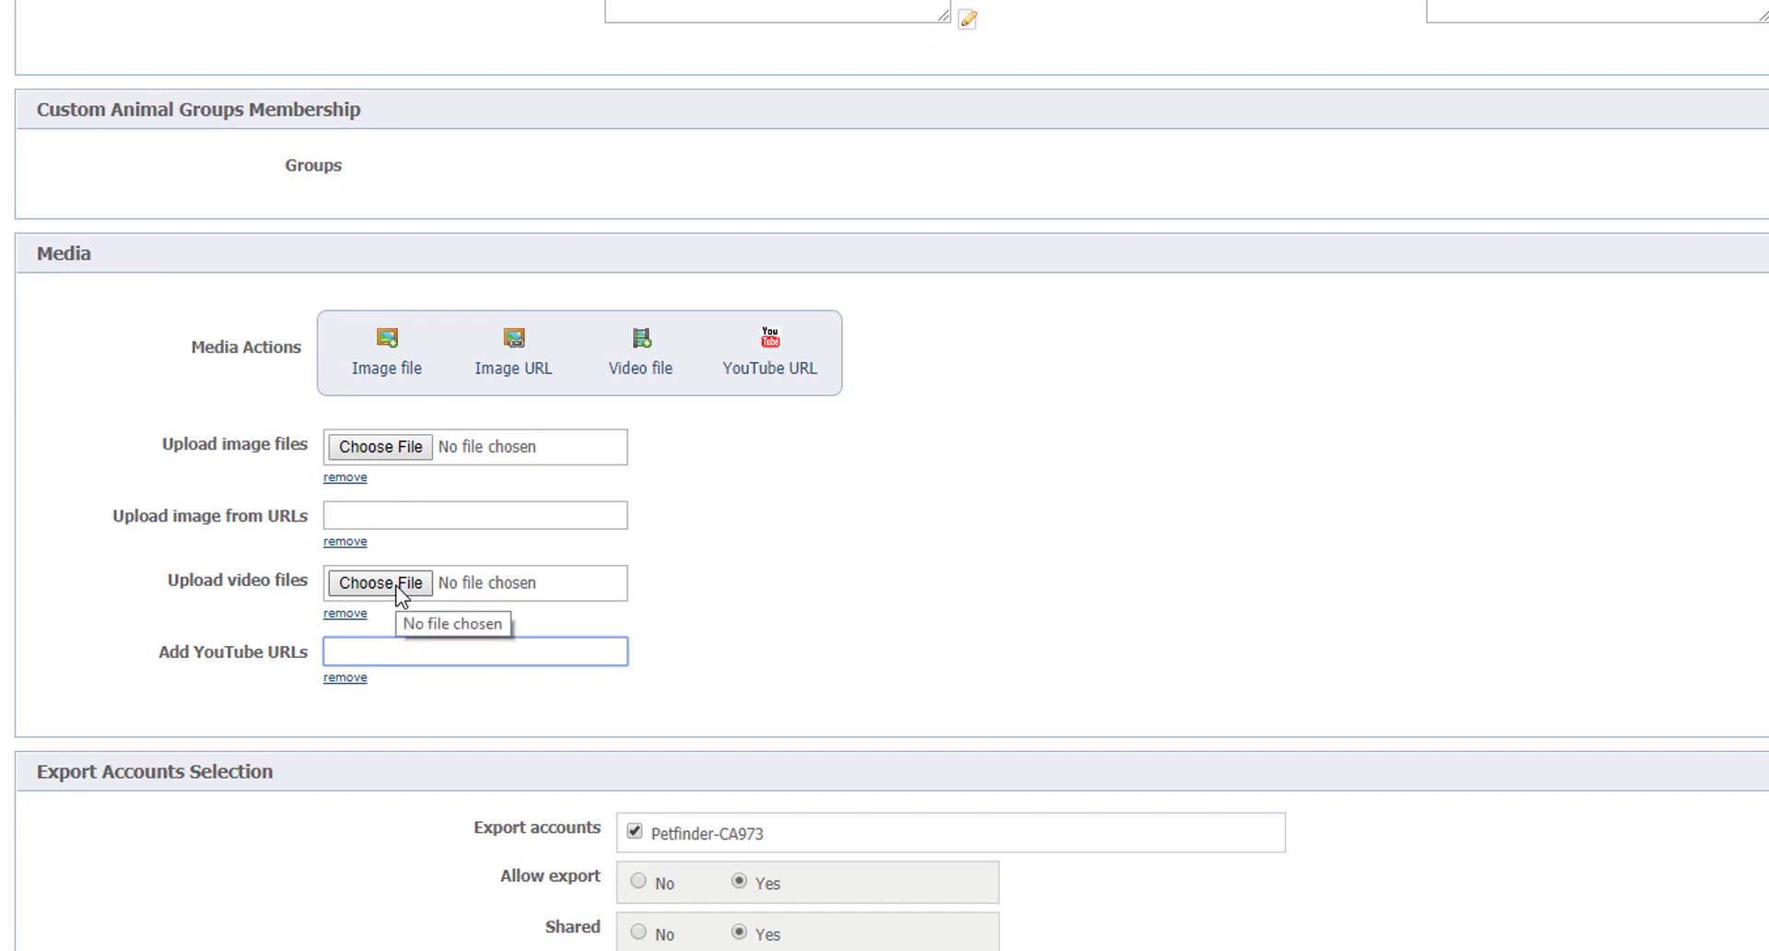
pyautogui.scroll(-1, 1001, 597)
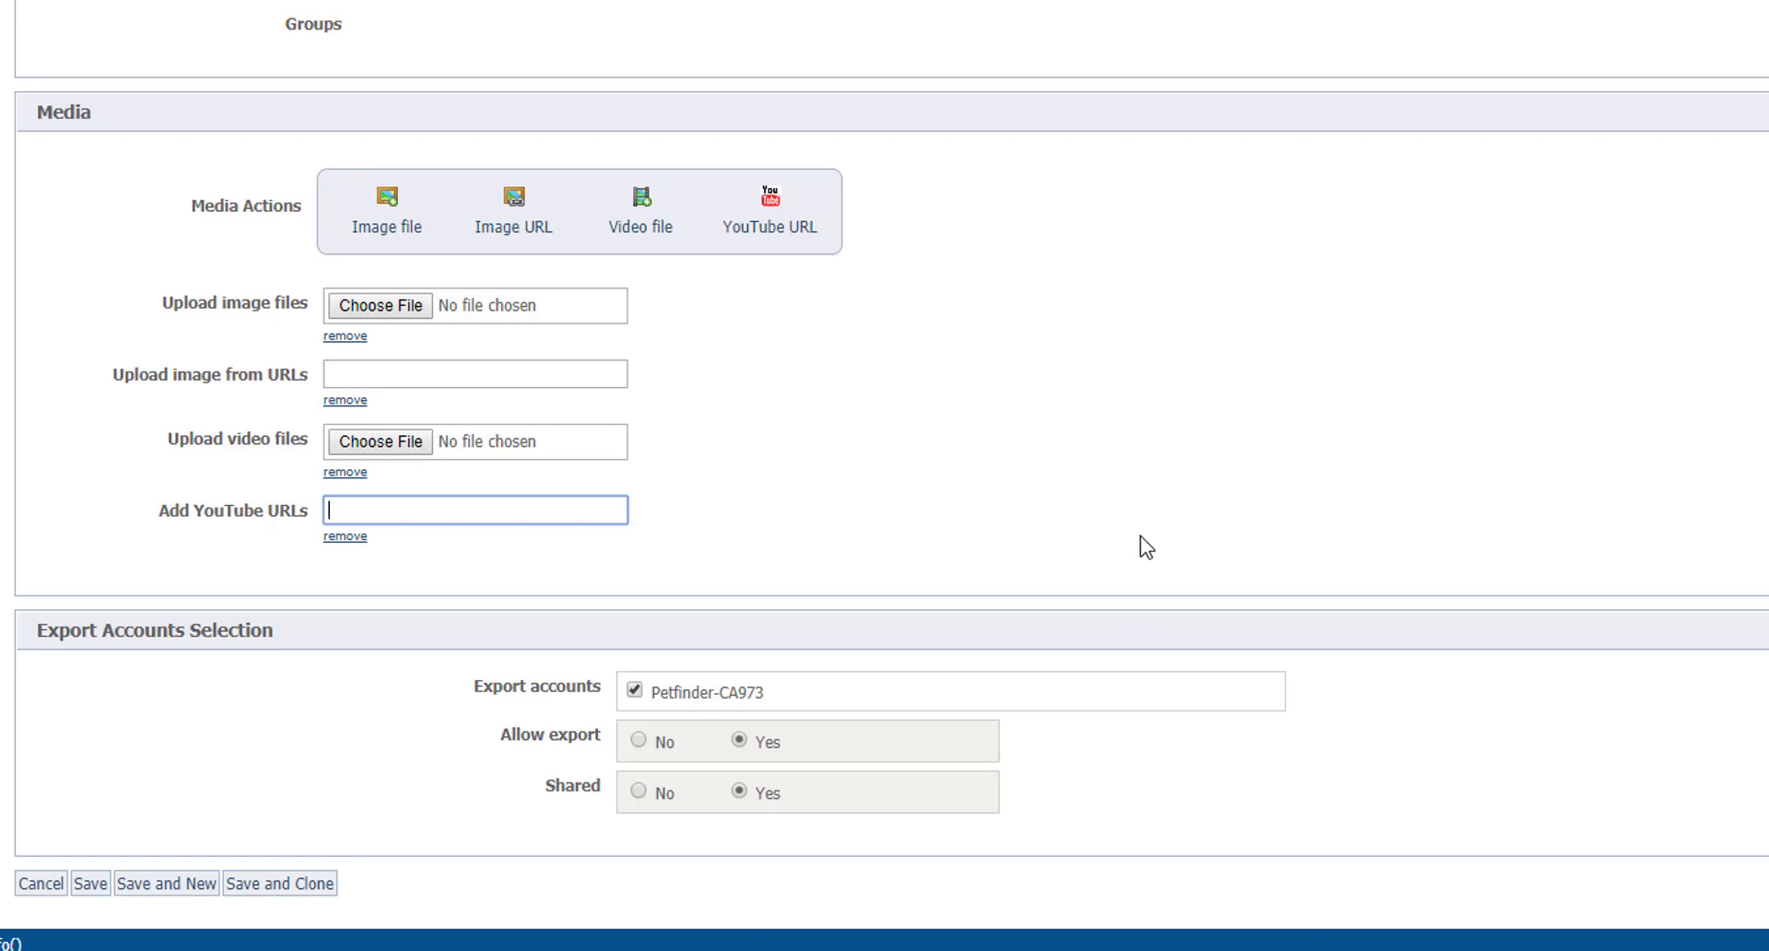
pyautogui.click(349, 401)
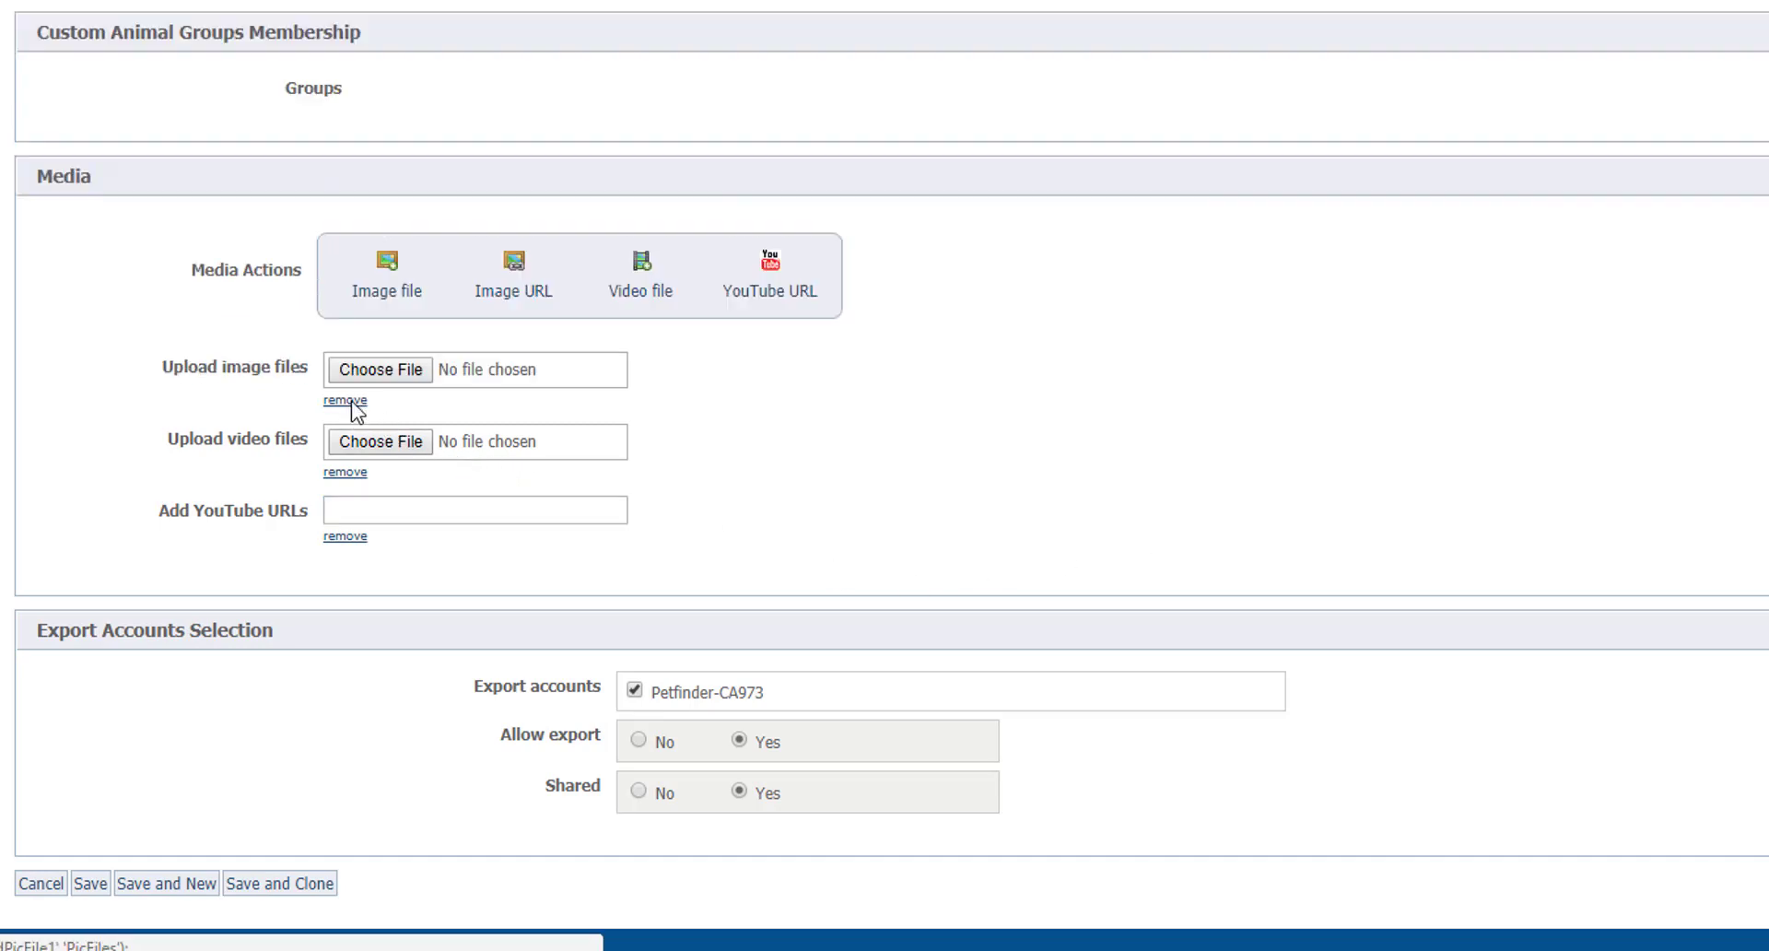
pyautogui.click(348, 537)
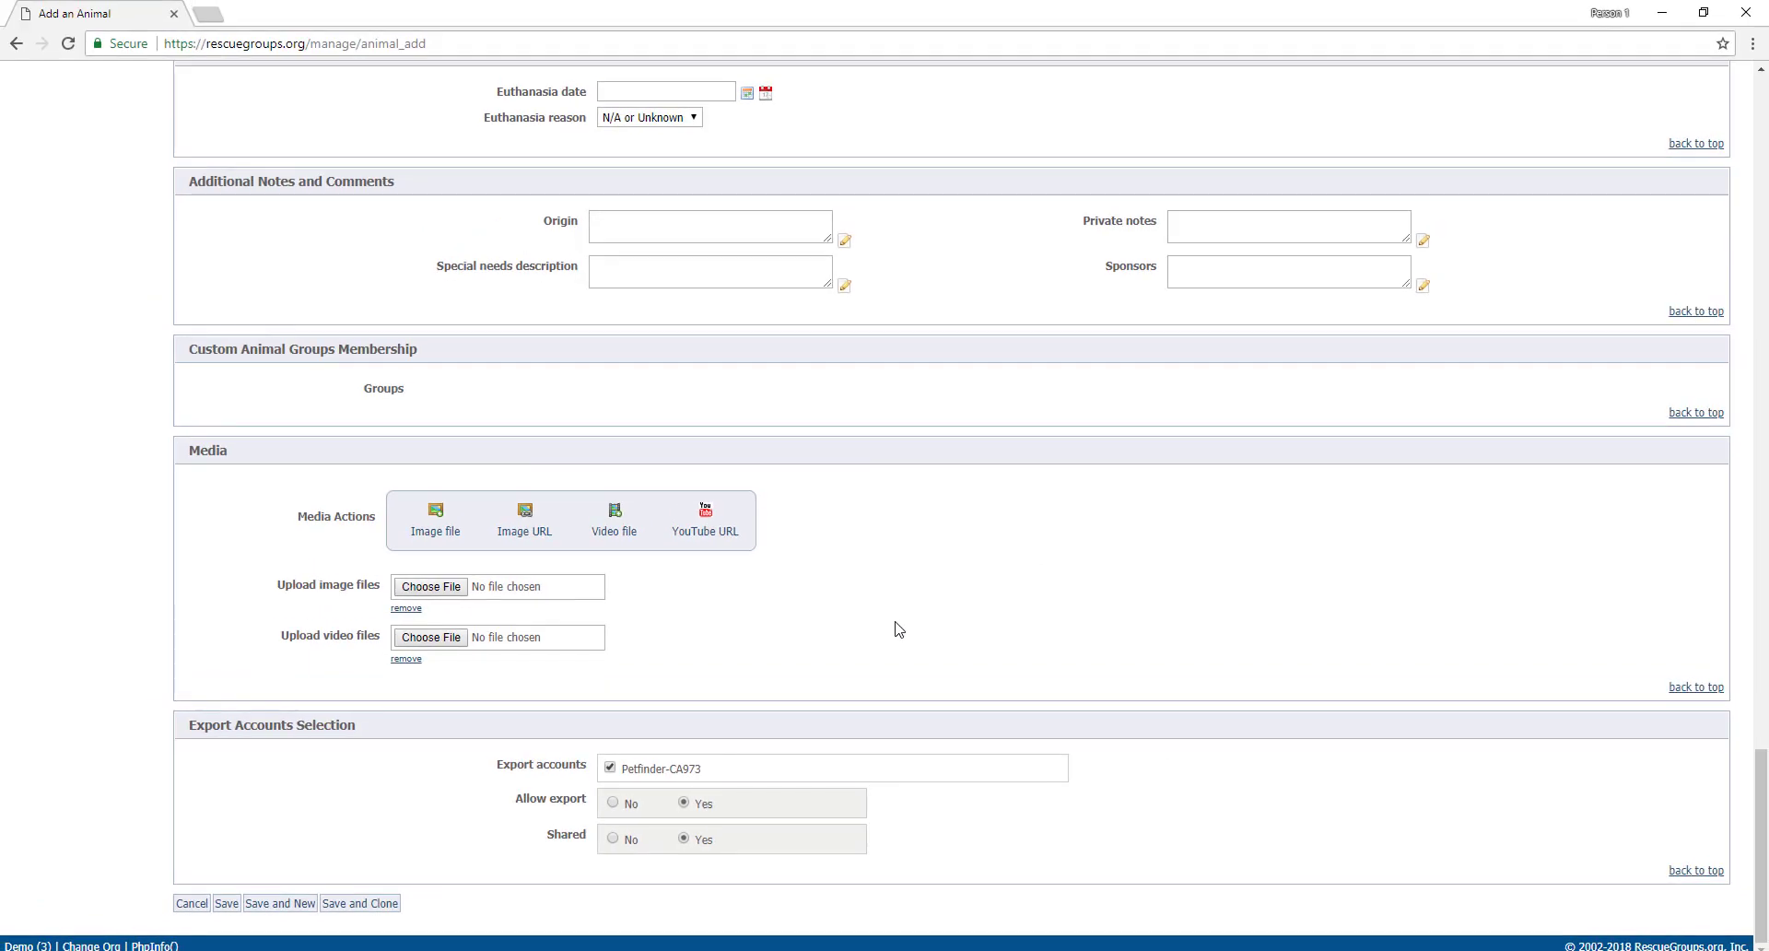
# - Attach Fido pic 1.jpg and Fido pic 2.jpg as the two image uploads
pyautogui.click(428, 587)
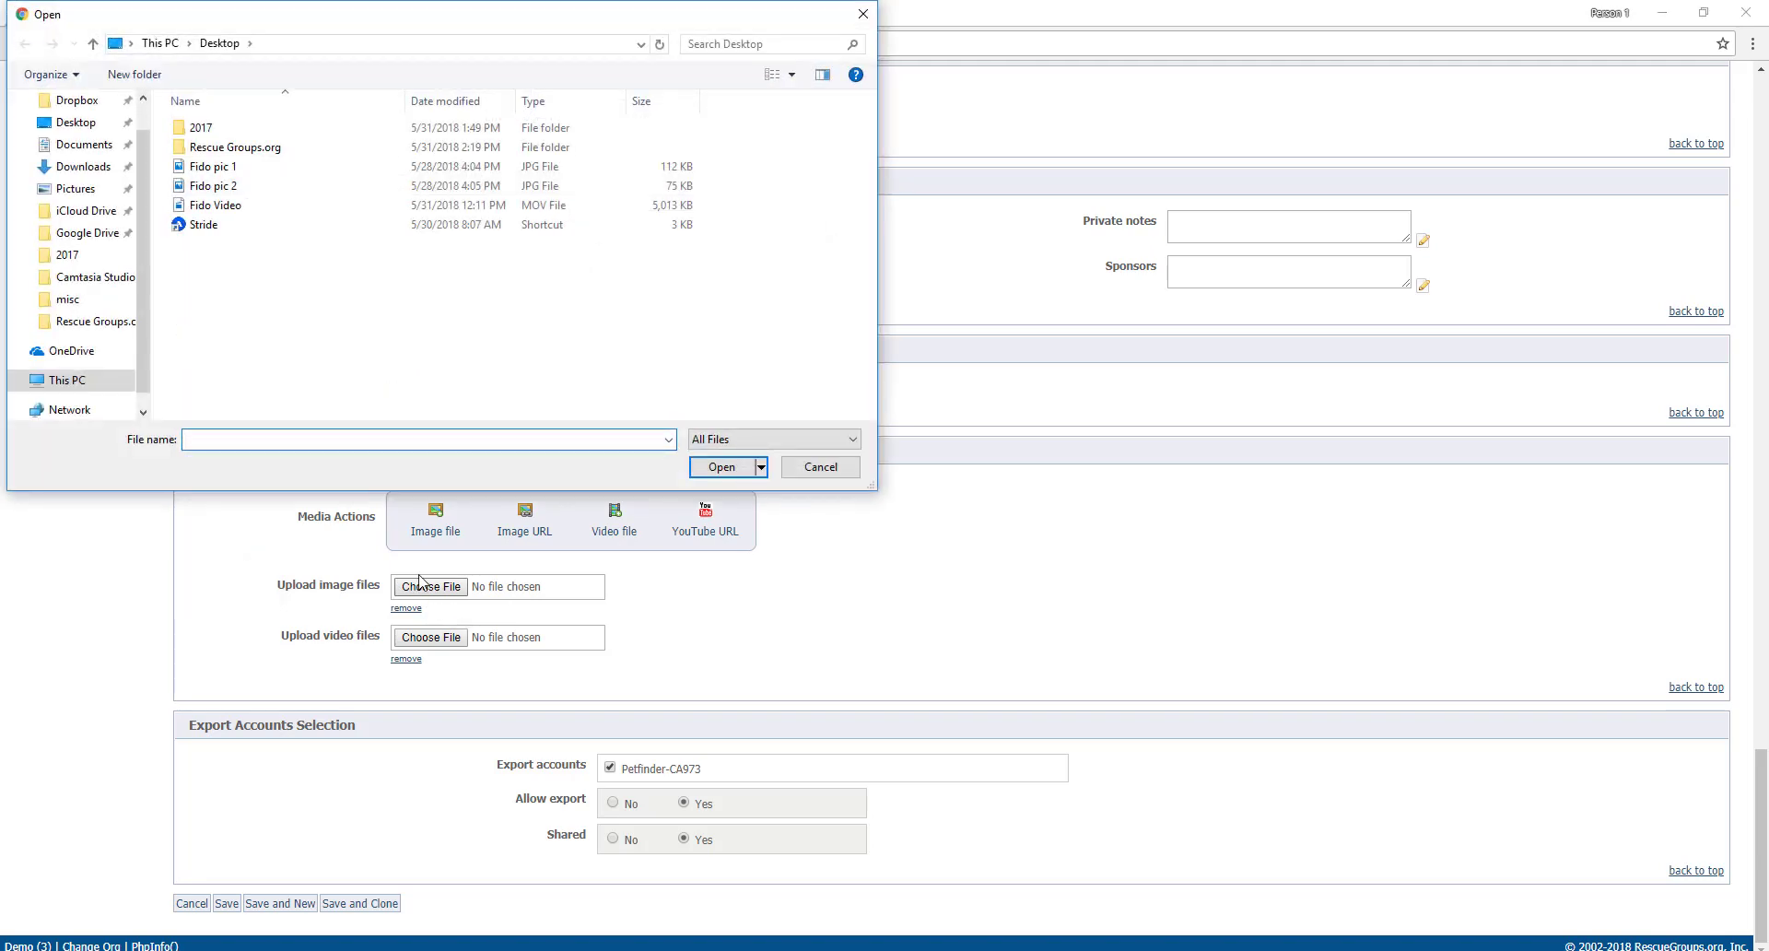
pyautogui.click(243, 172)
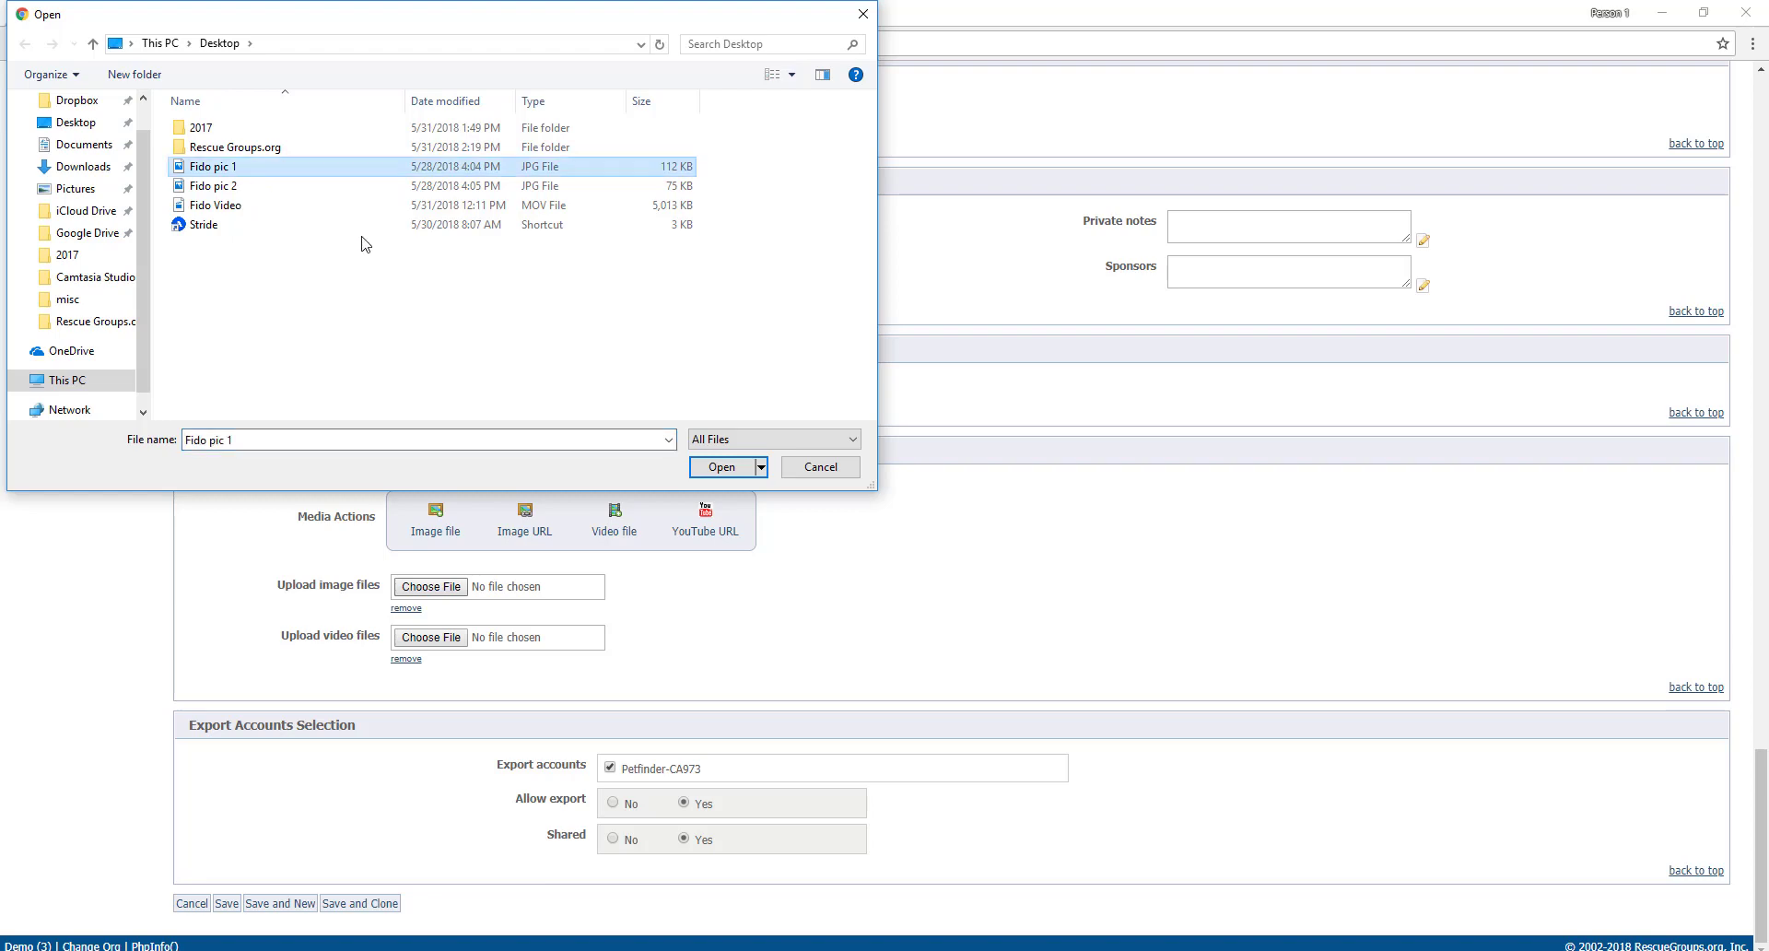
pyautogui.click(737, 468)
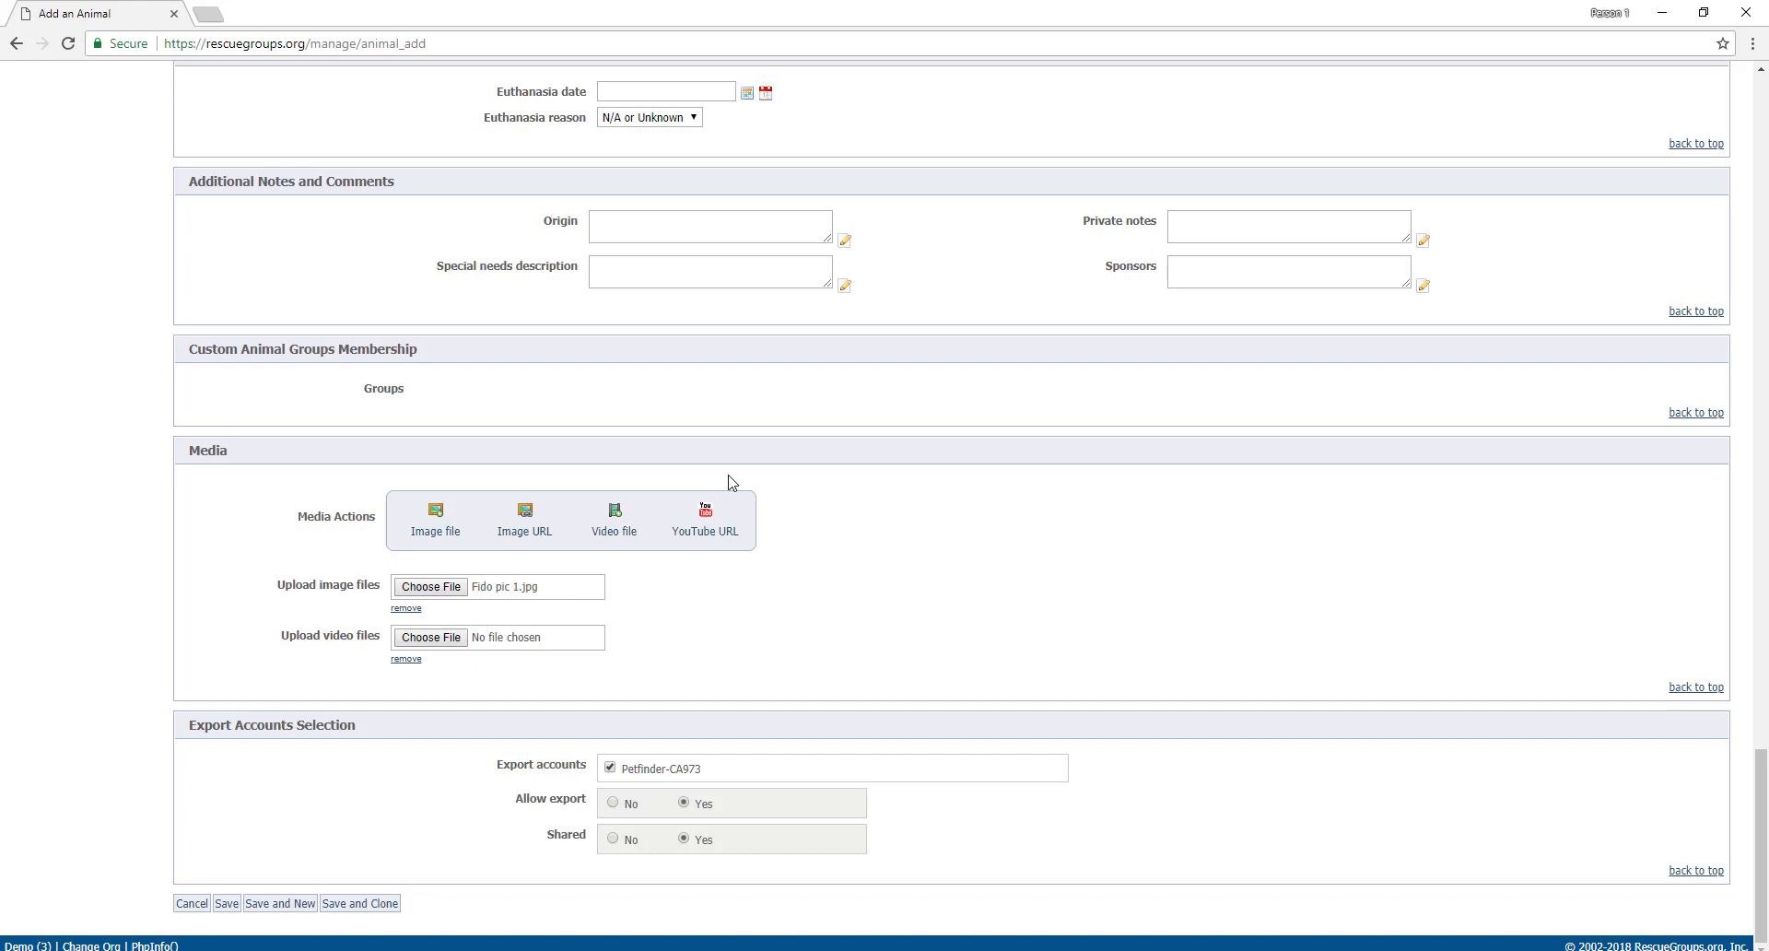
pyautogui.click(453, 516)
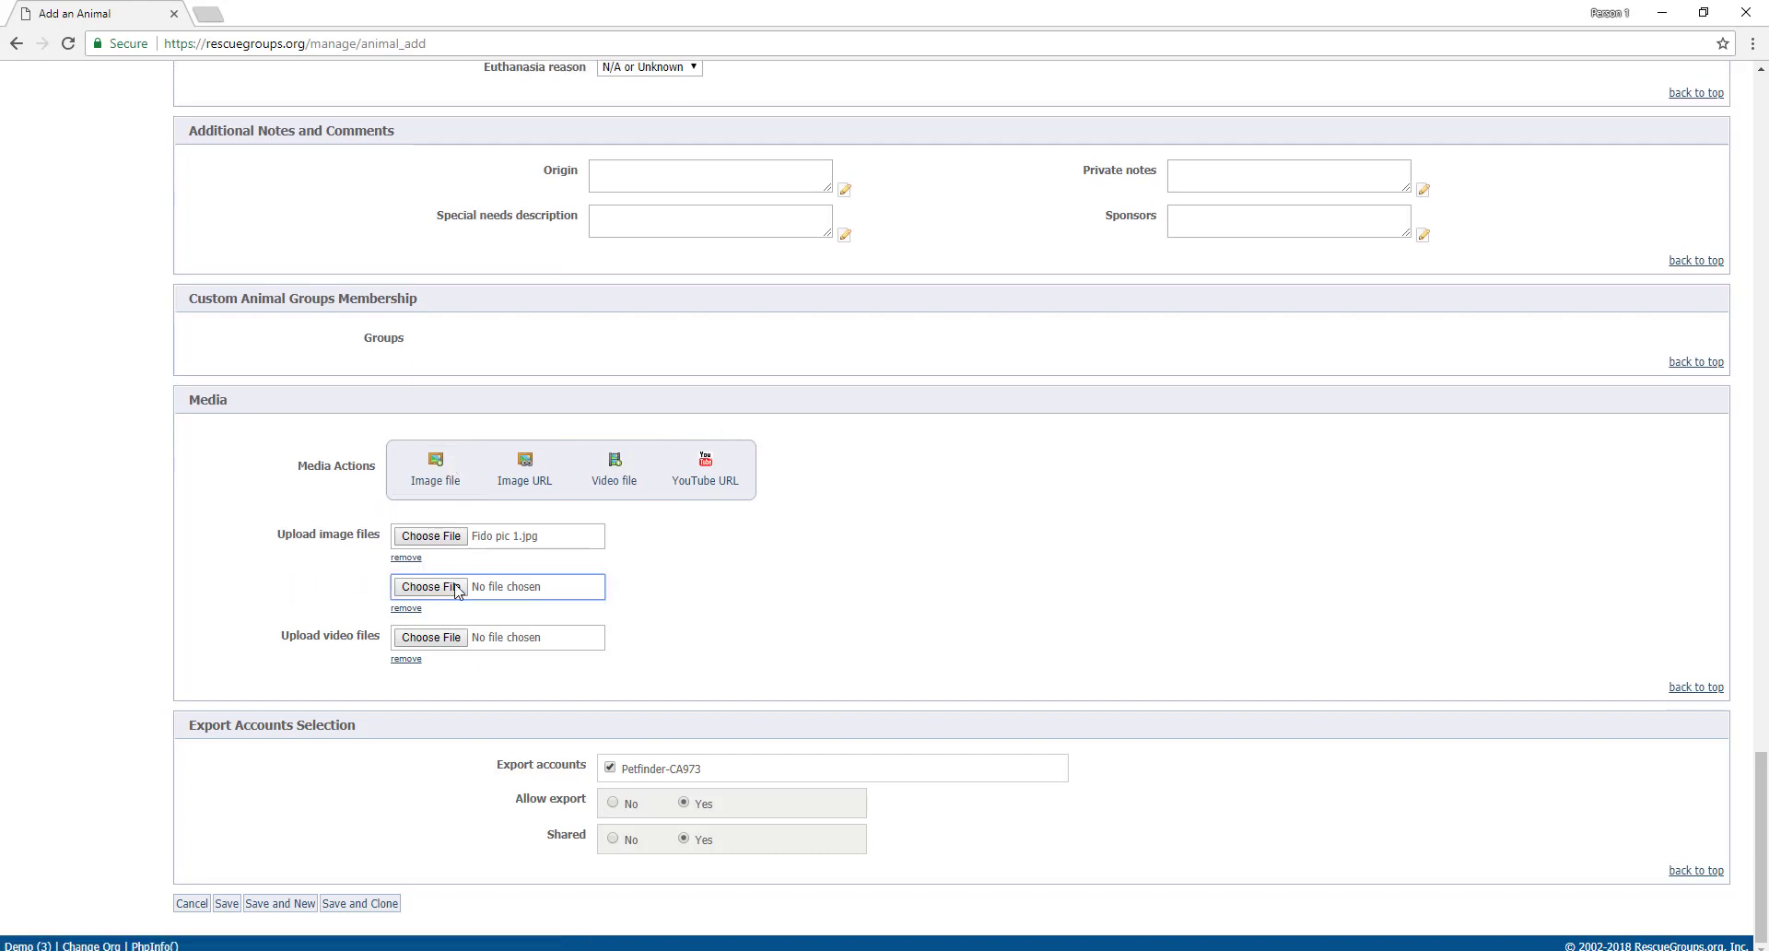
pyautogui.click(426, 594)
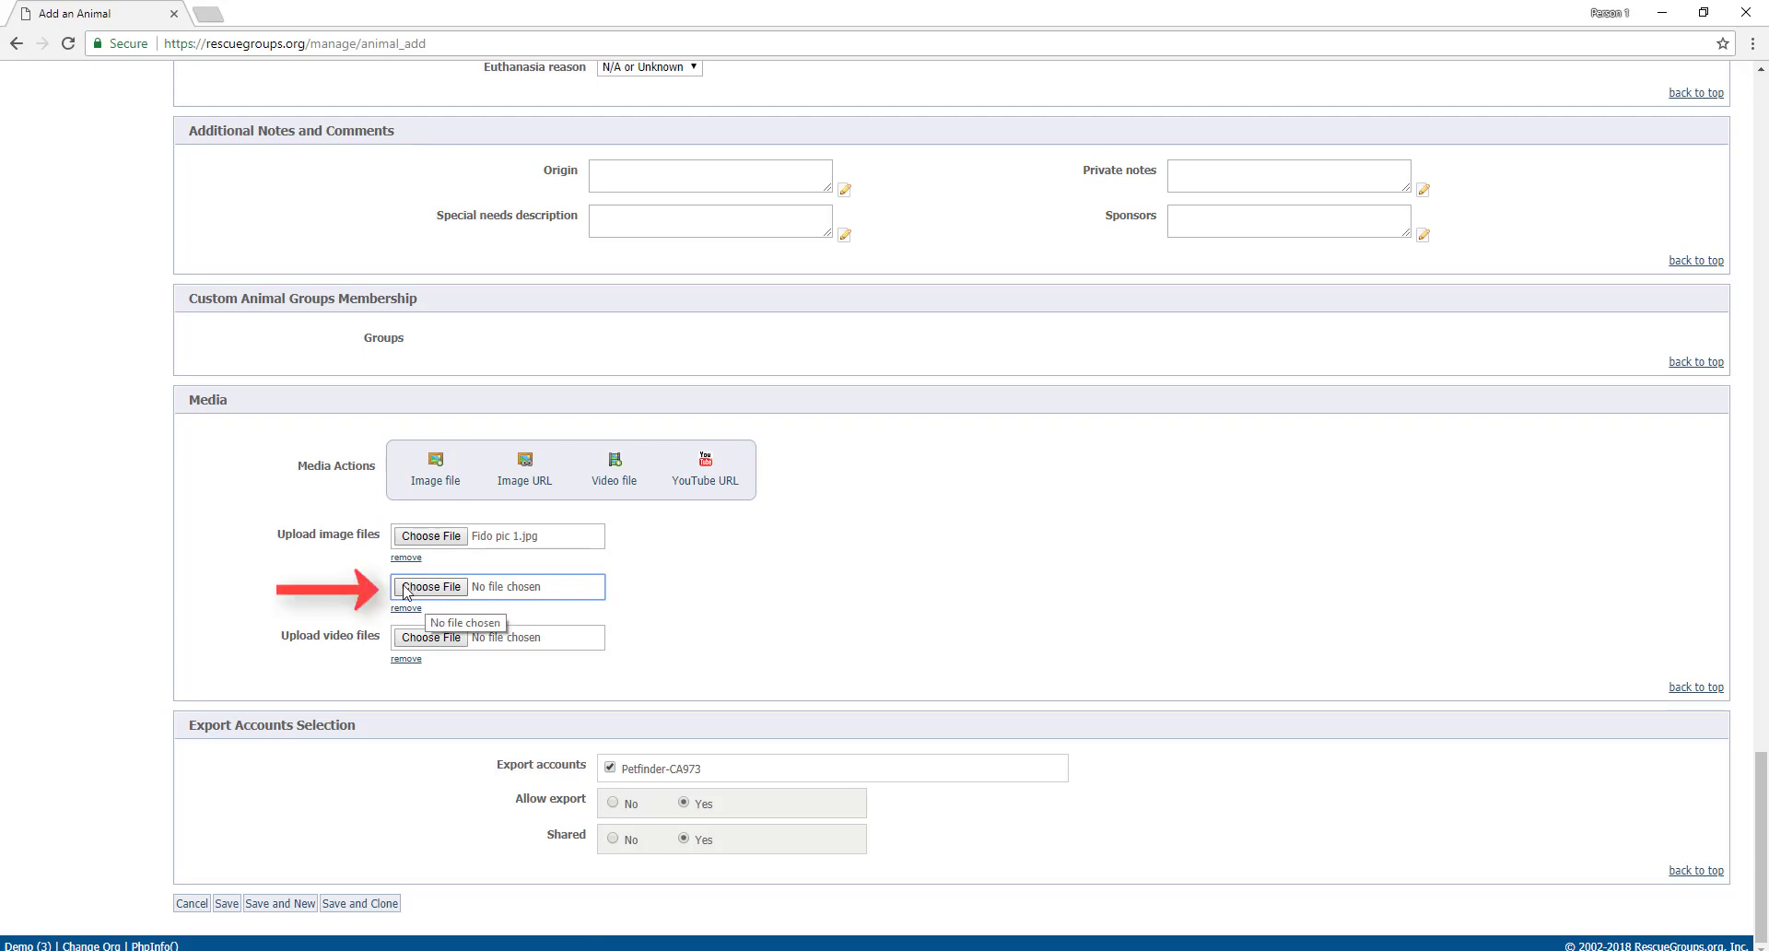
pyautogui.click(404, 592)
pyautogui.click(202, 188)
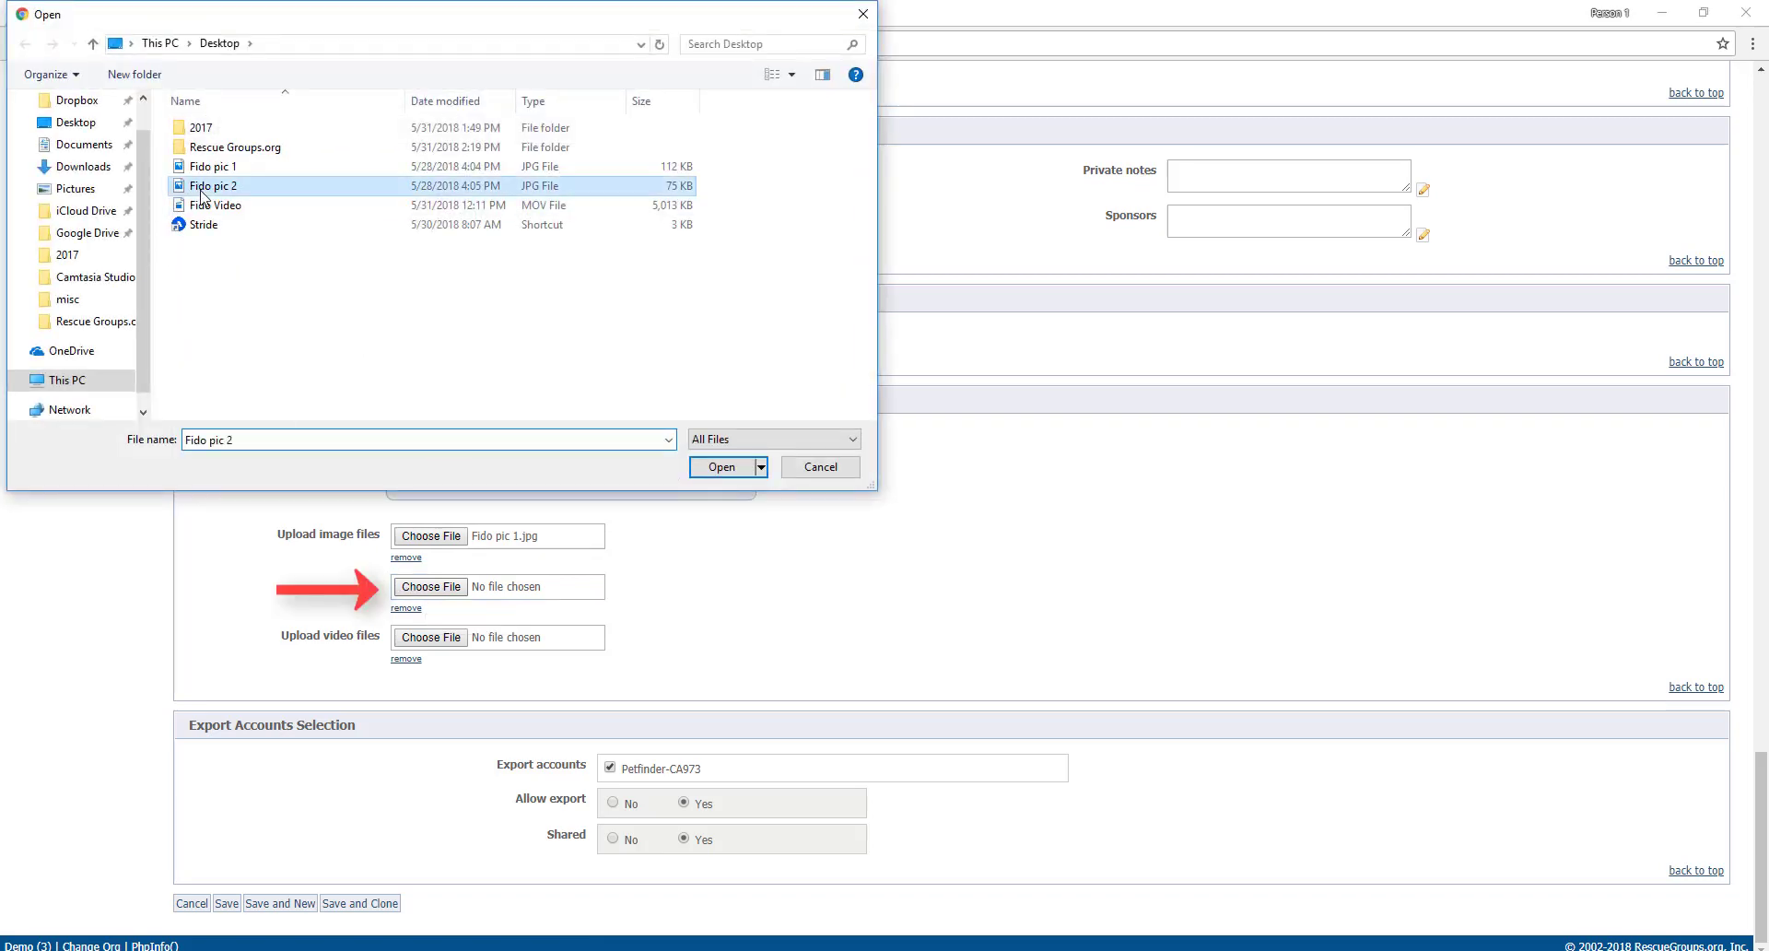
pyautogui.click(700, 467)
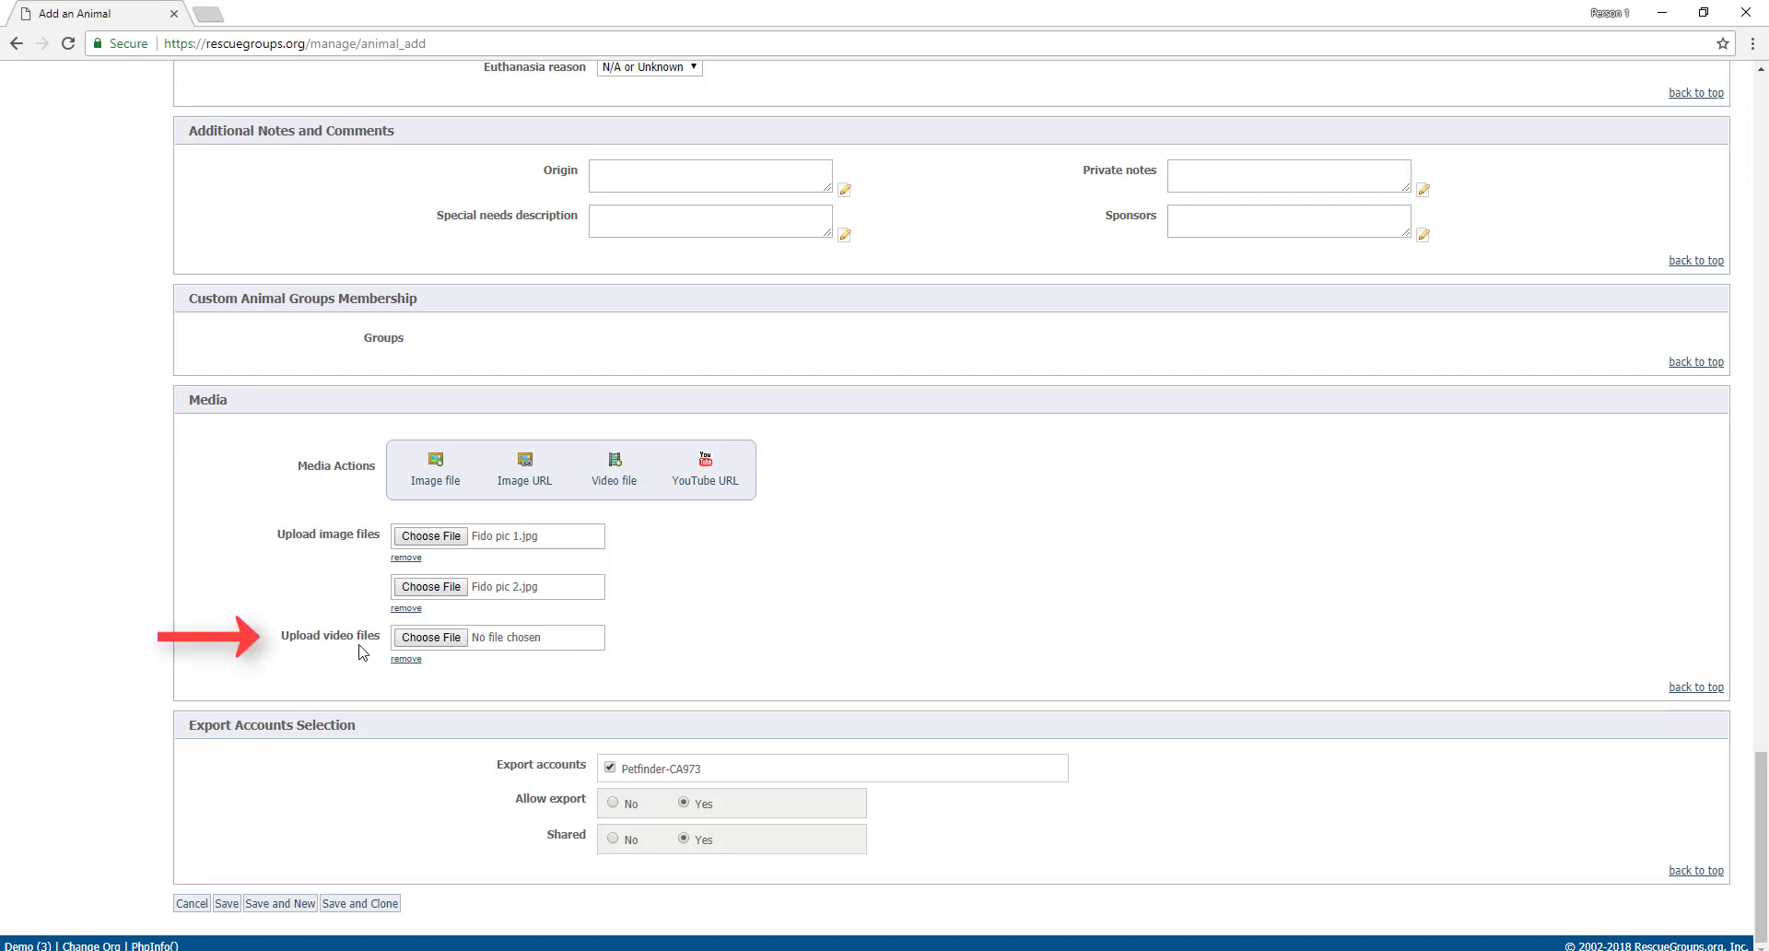
# - Attach Fido Video.MOV as the video upload
pyautogui.click(430, 637)
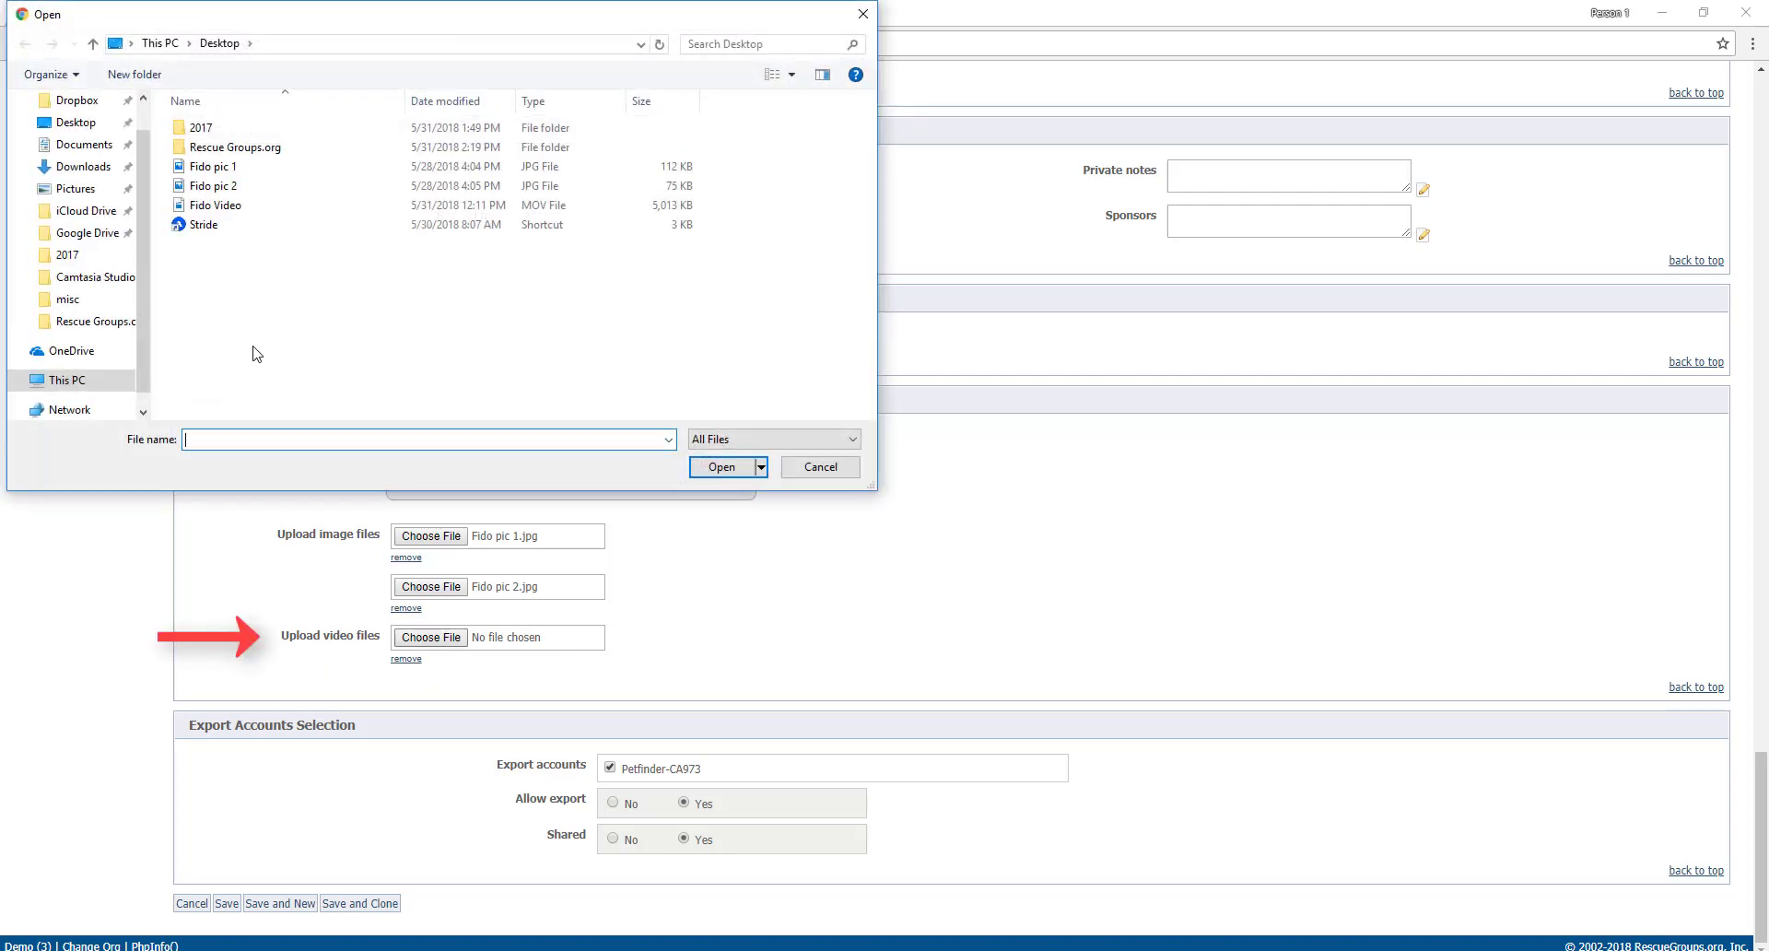
pyautogui.click(238, 205)
pyautogui.click(721, 466)
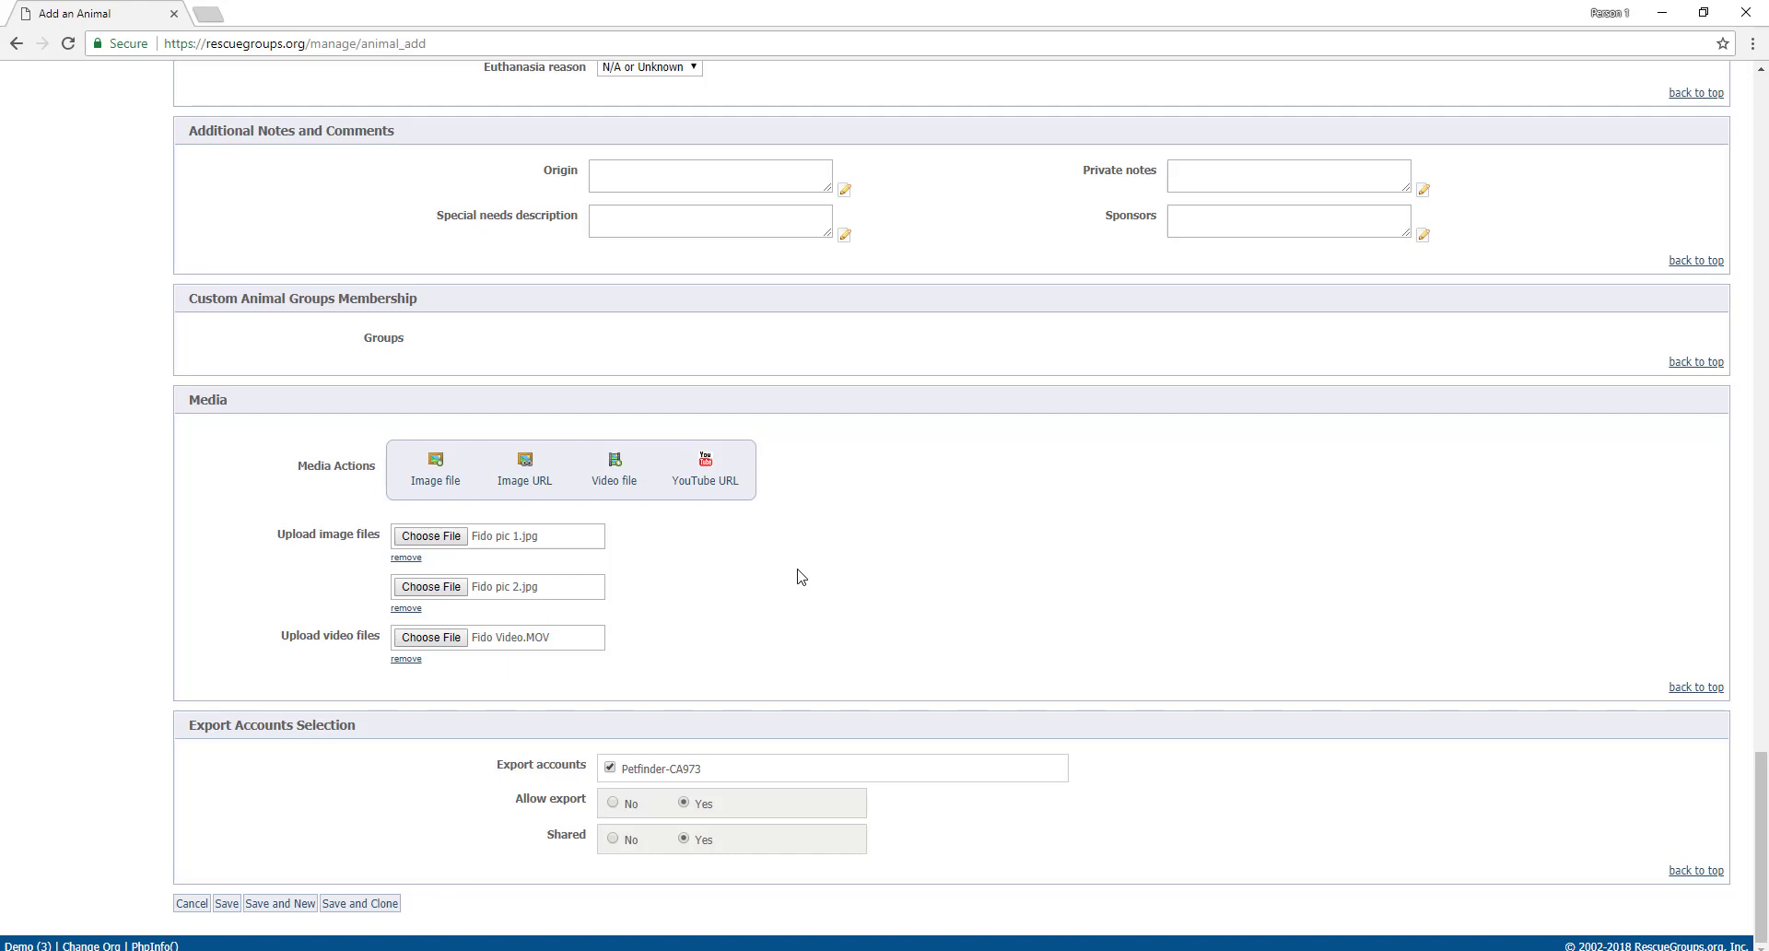
# - Add and then remove the Image URL and YouTube rows, and save Fido's new record
pyautogui.click(514, 472)
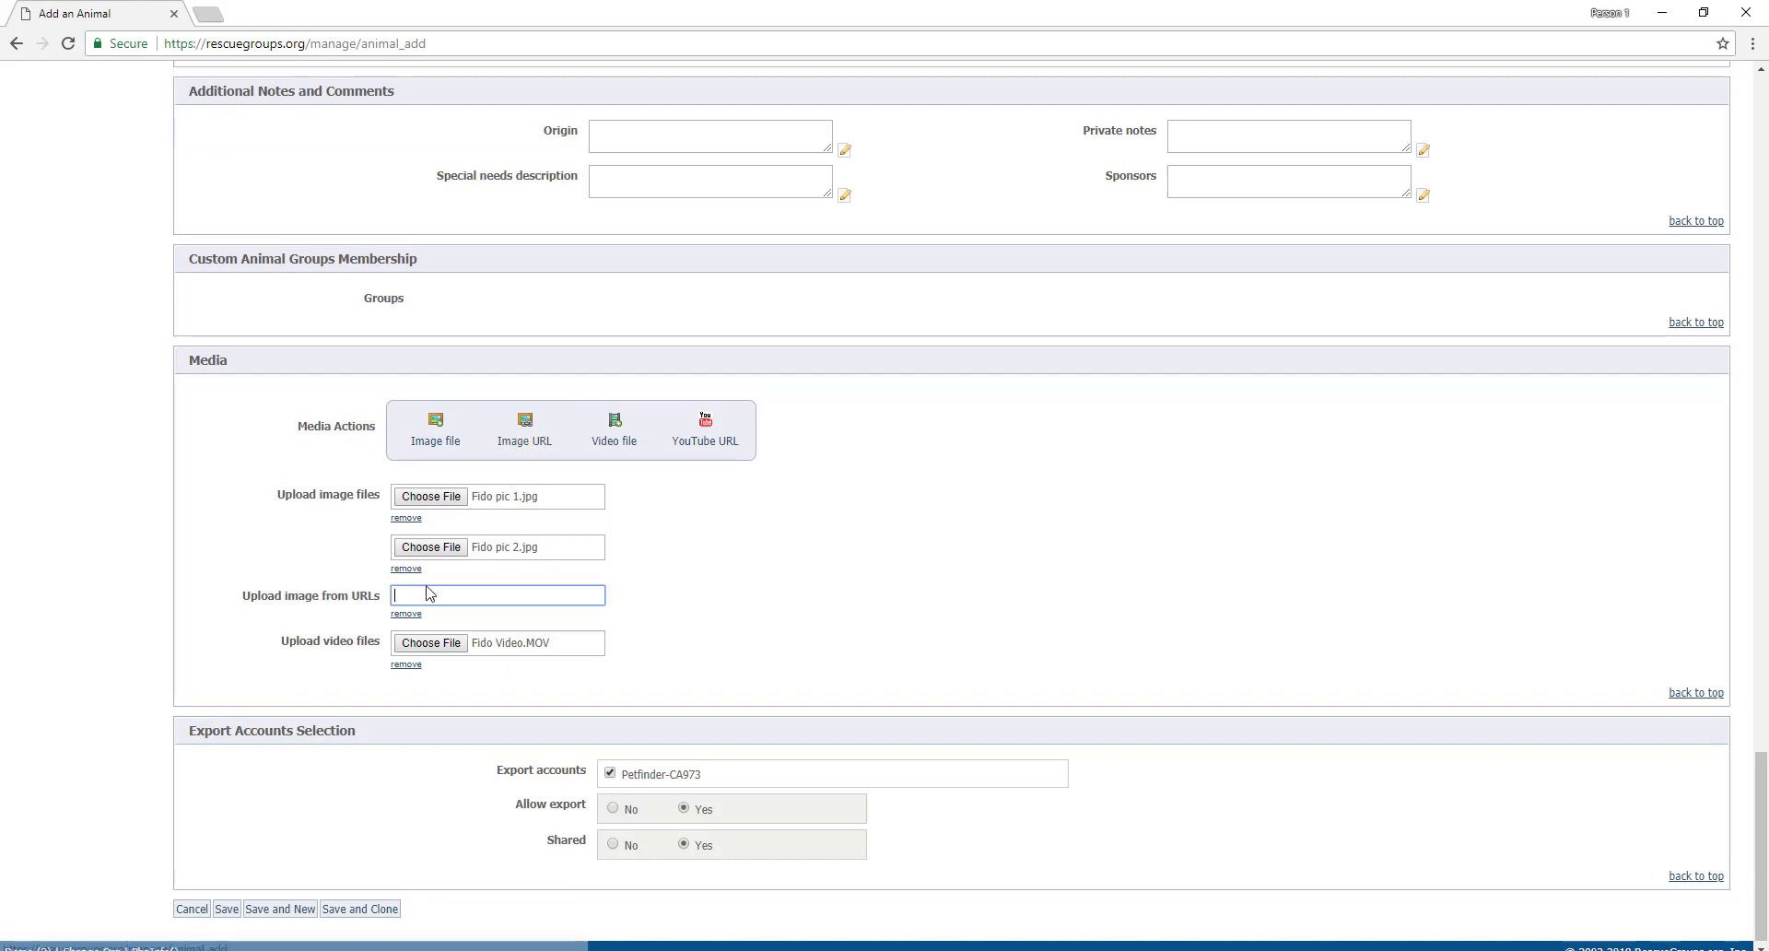
pyautogui.click(707, 441)
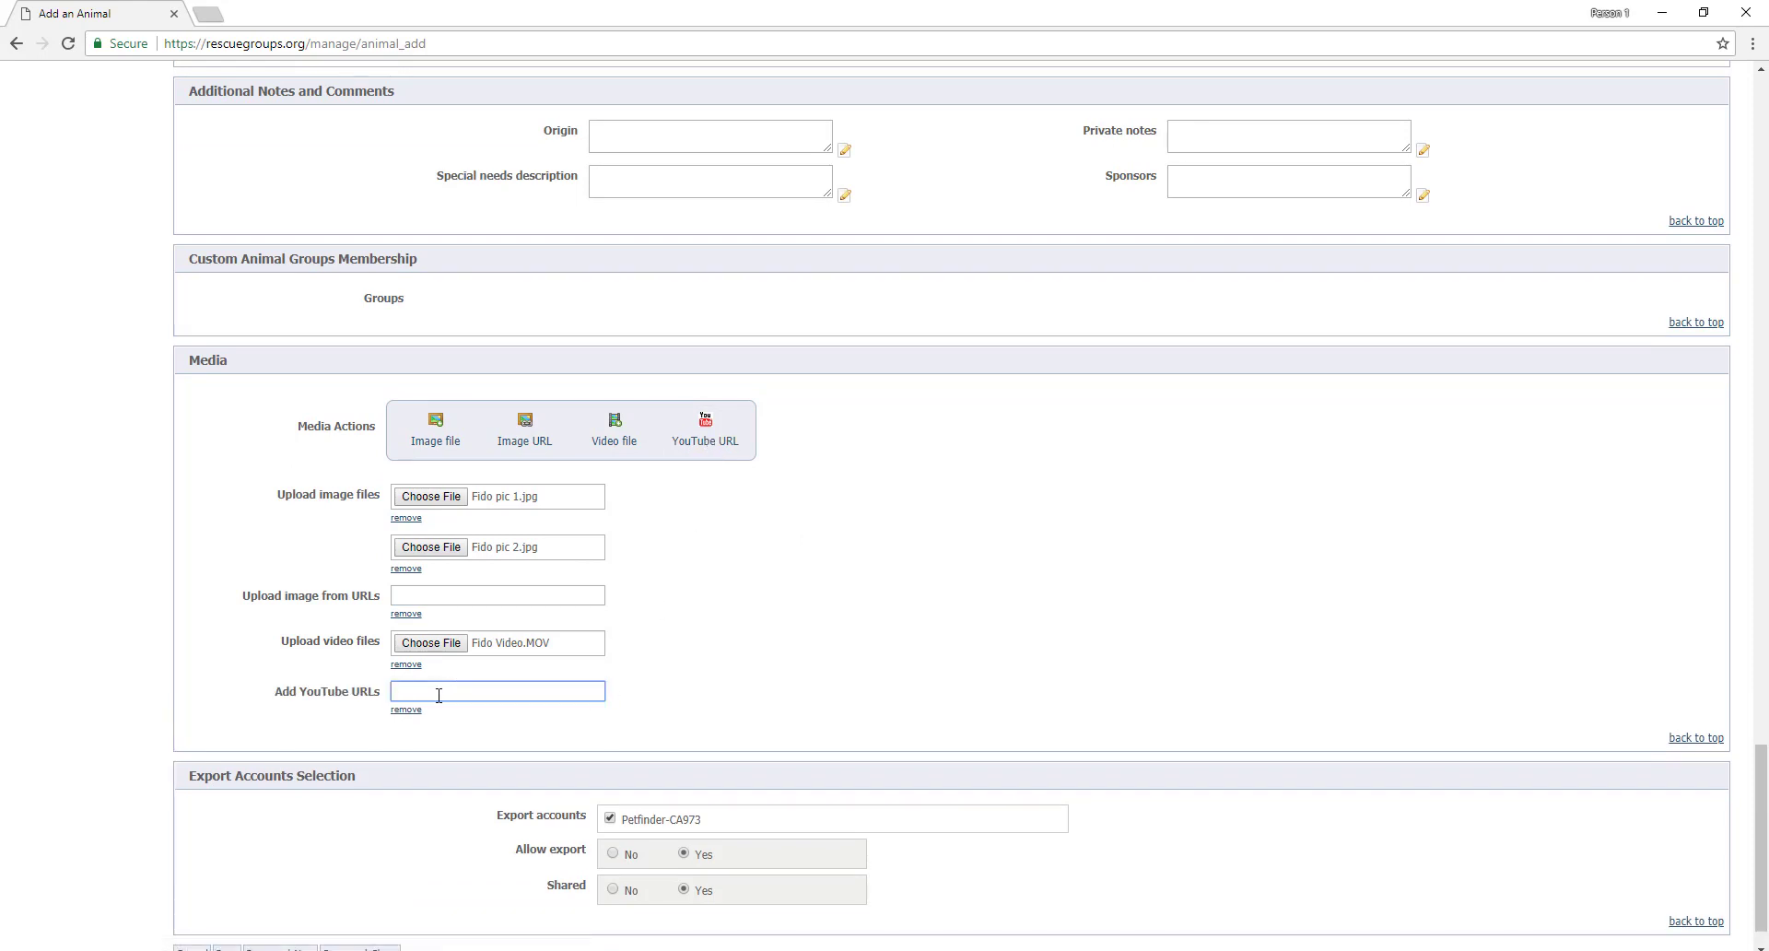
pyautogui.click(414, 711)
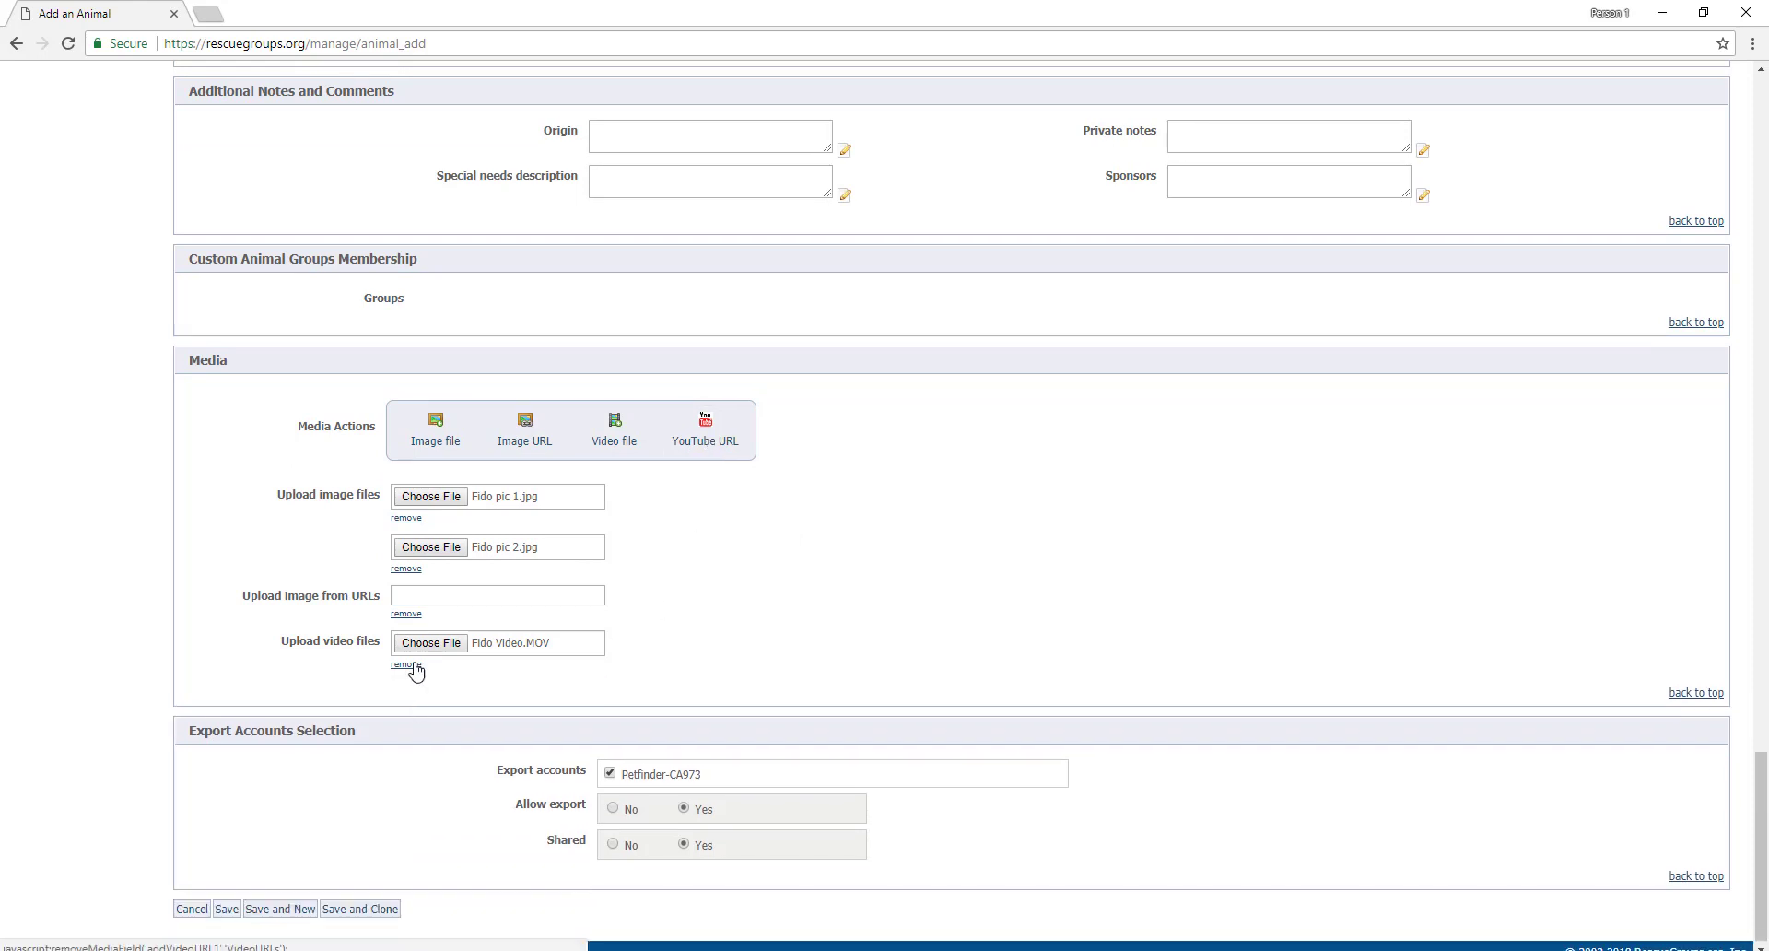
pyautogui.click(406, 614)
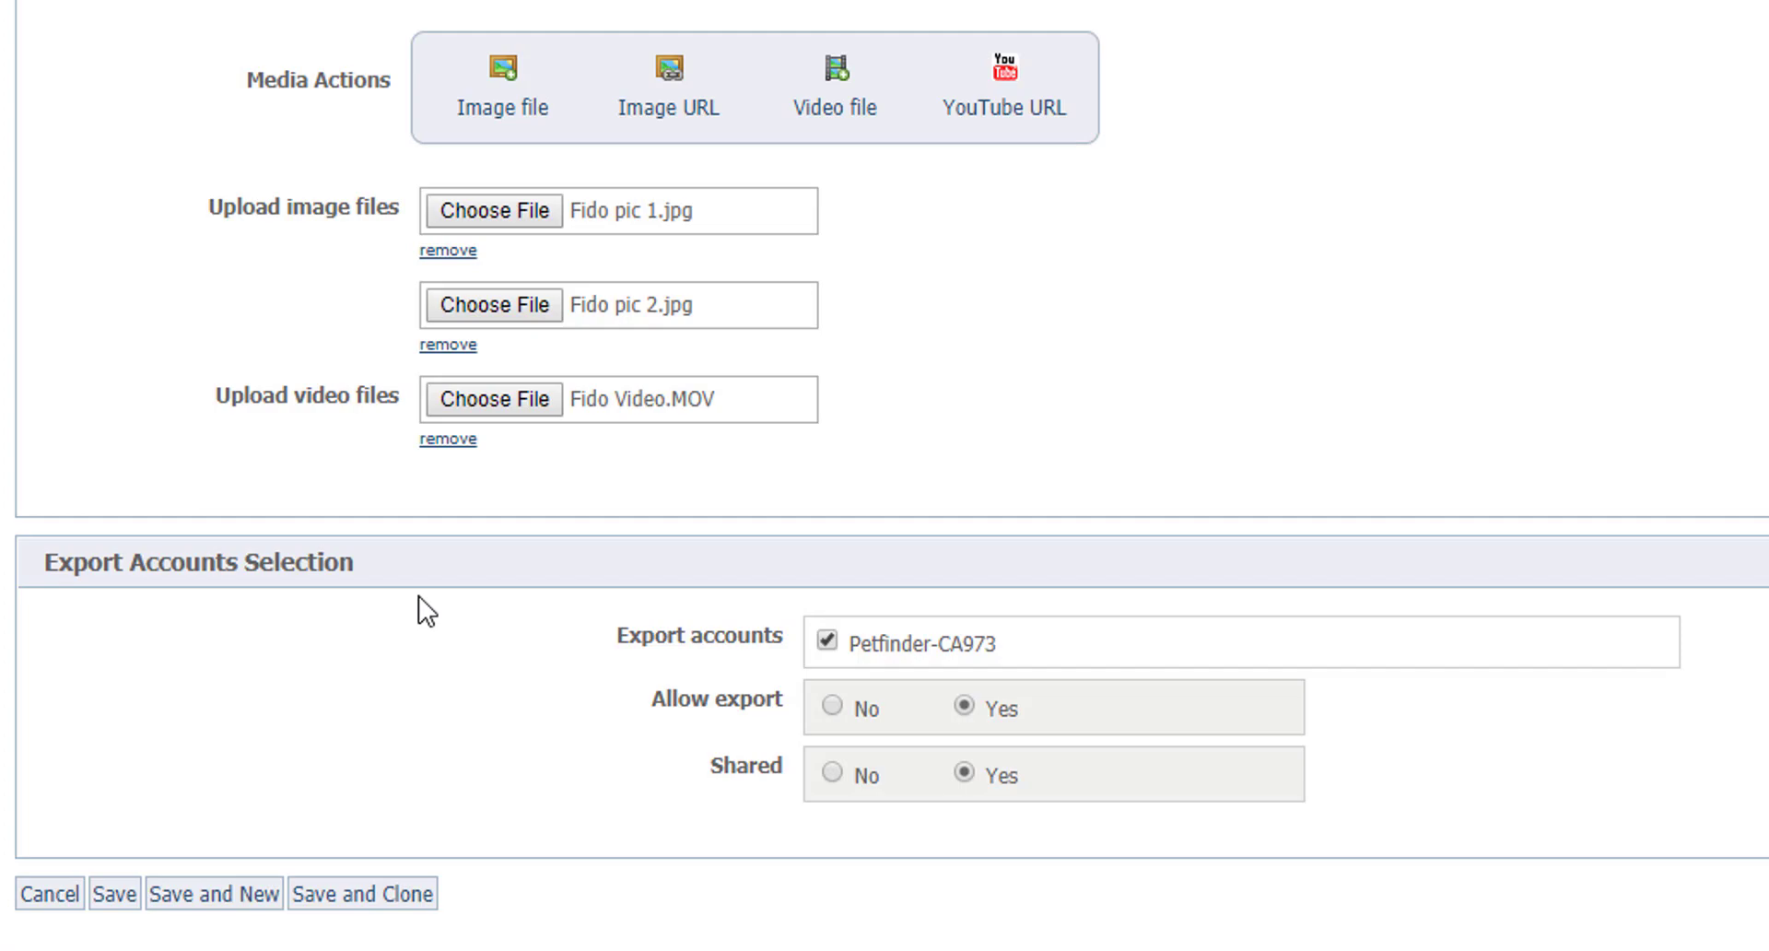
pyautogui.click(129, 898)
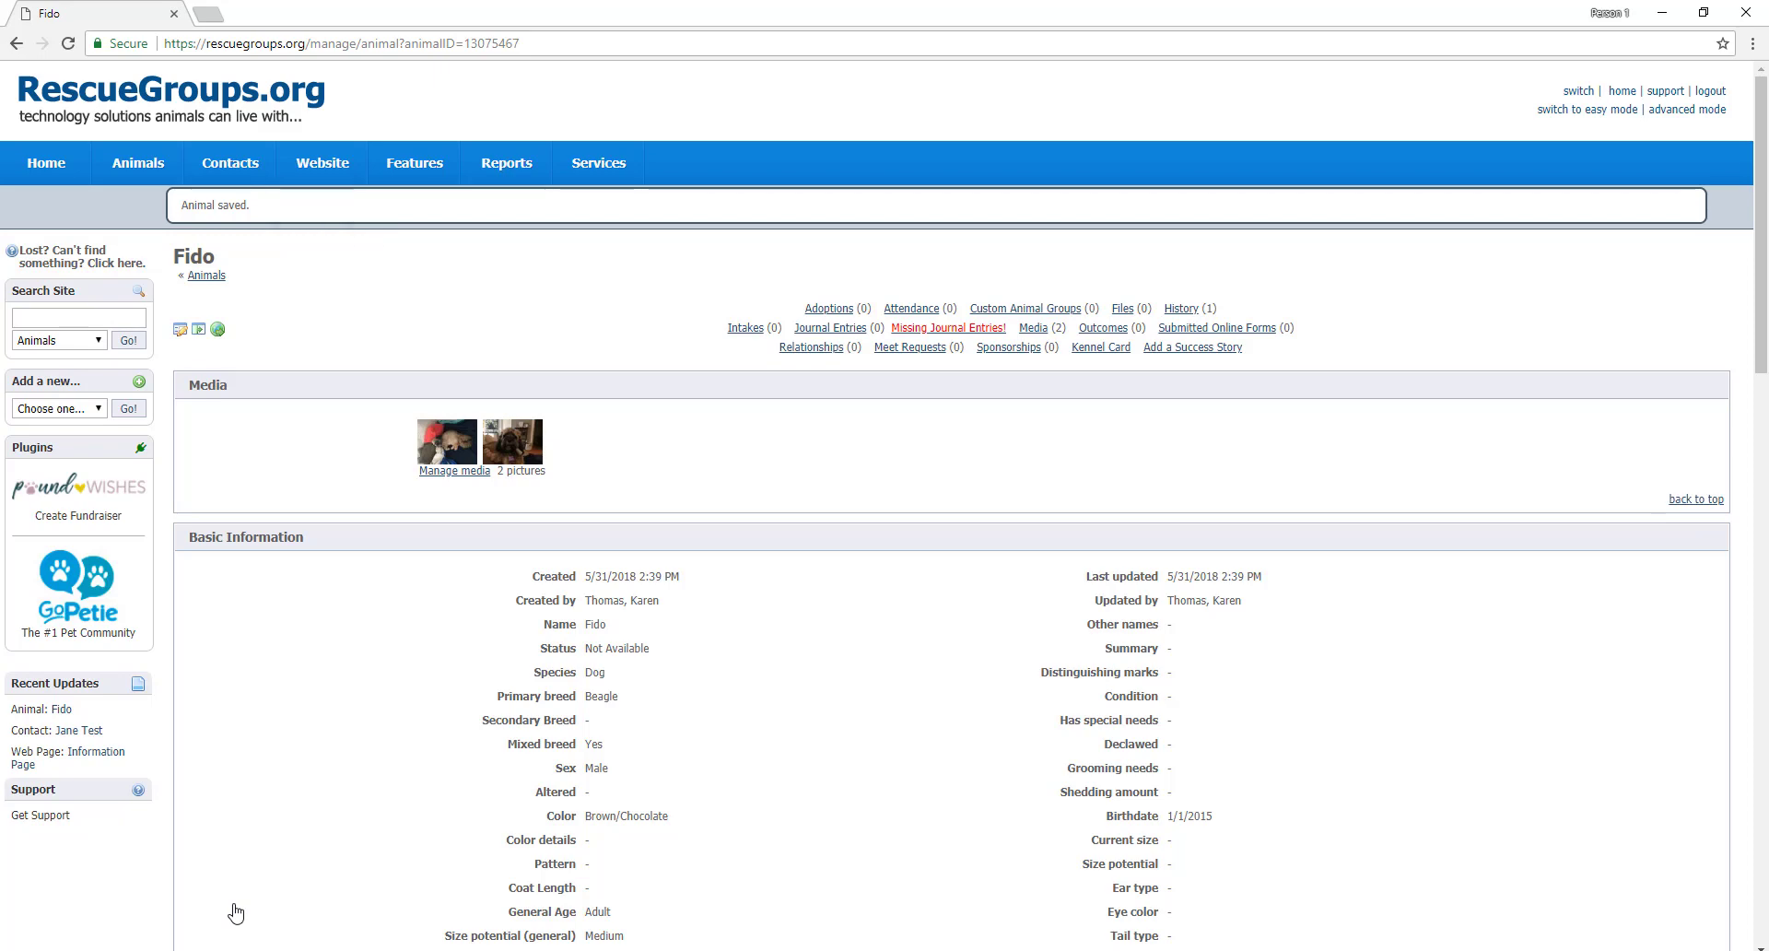
# - Review Fido's saved record and reopen it in the Edit form
pyautogui.scroll(-1, 258, 896)
pyautogui.scroll(-8, 258, 894)
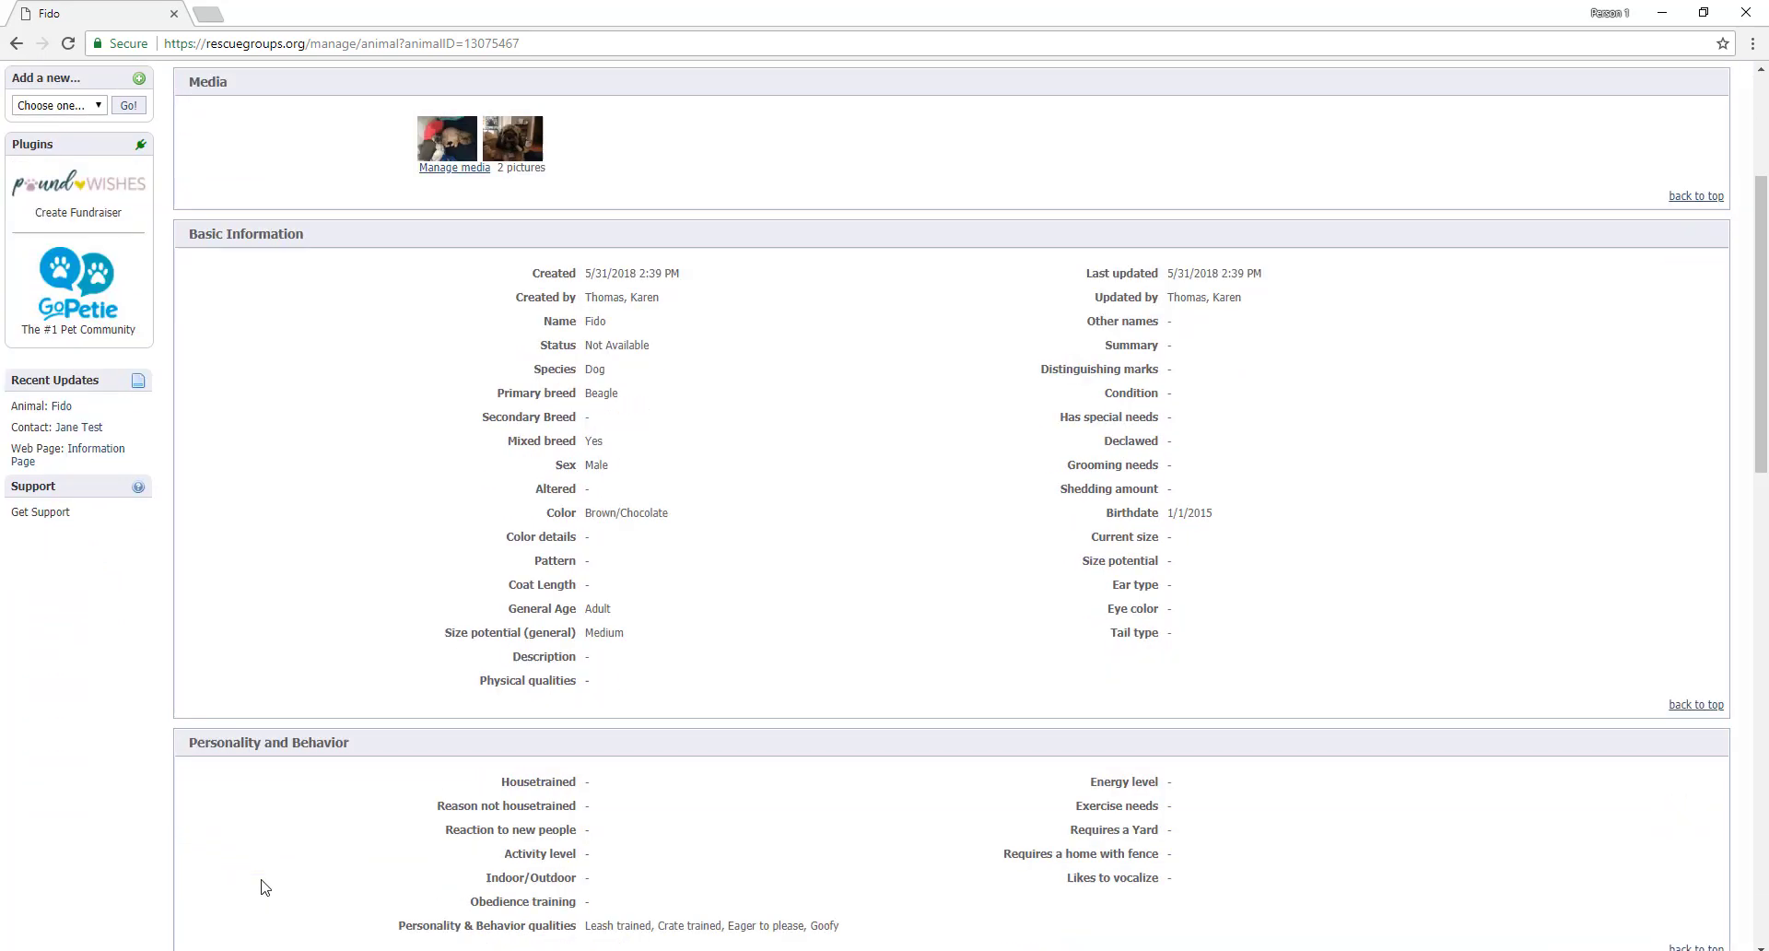
pyautogui.scroll(9, 264, 887)
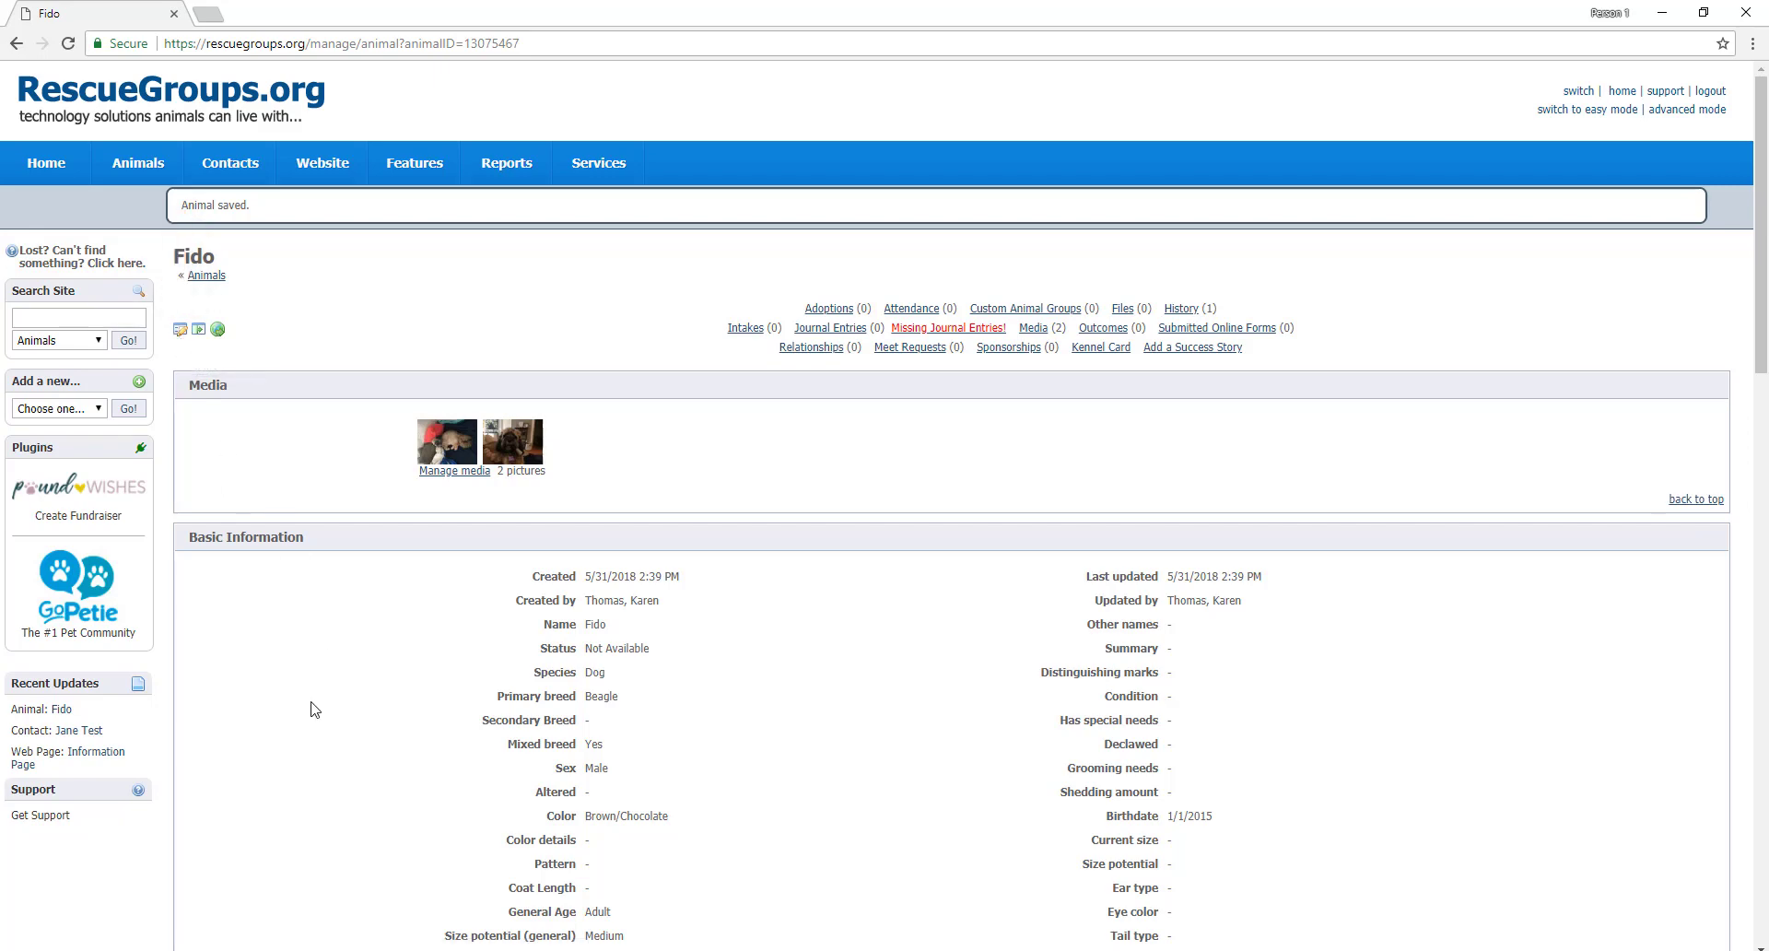
pyautogui.scroll(-15, 313, 709)
pyautogui.scroll(-4, 316, 705)
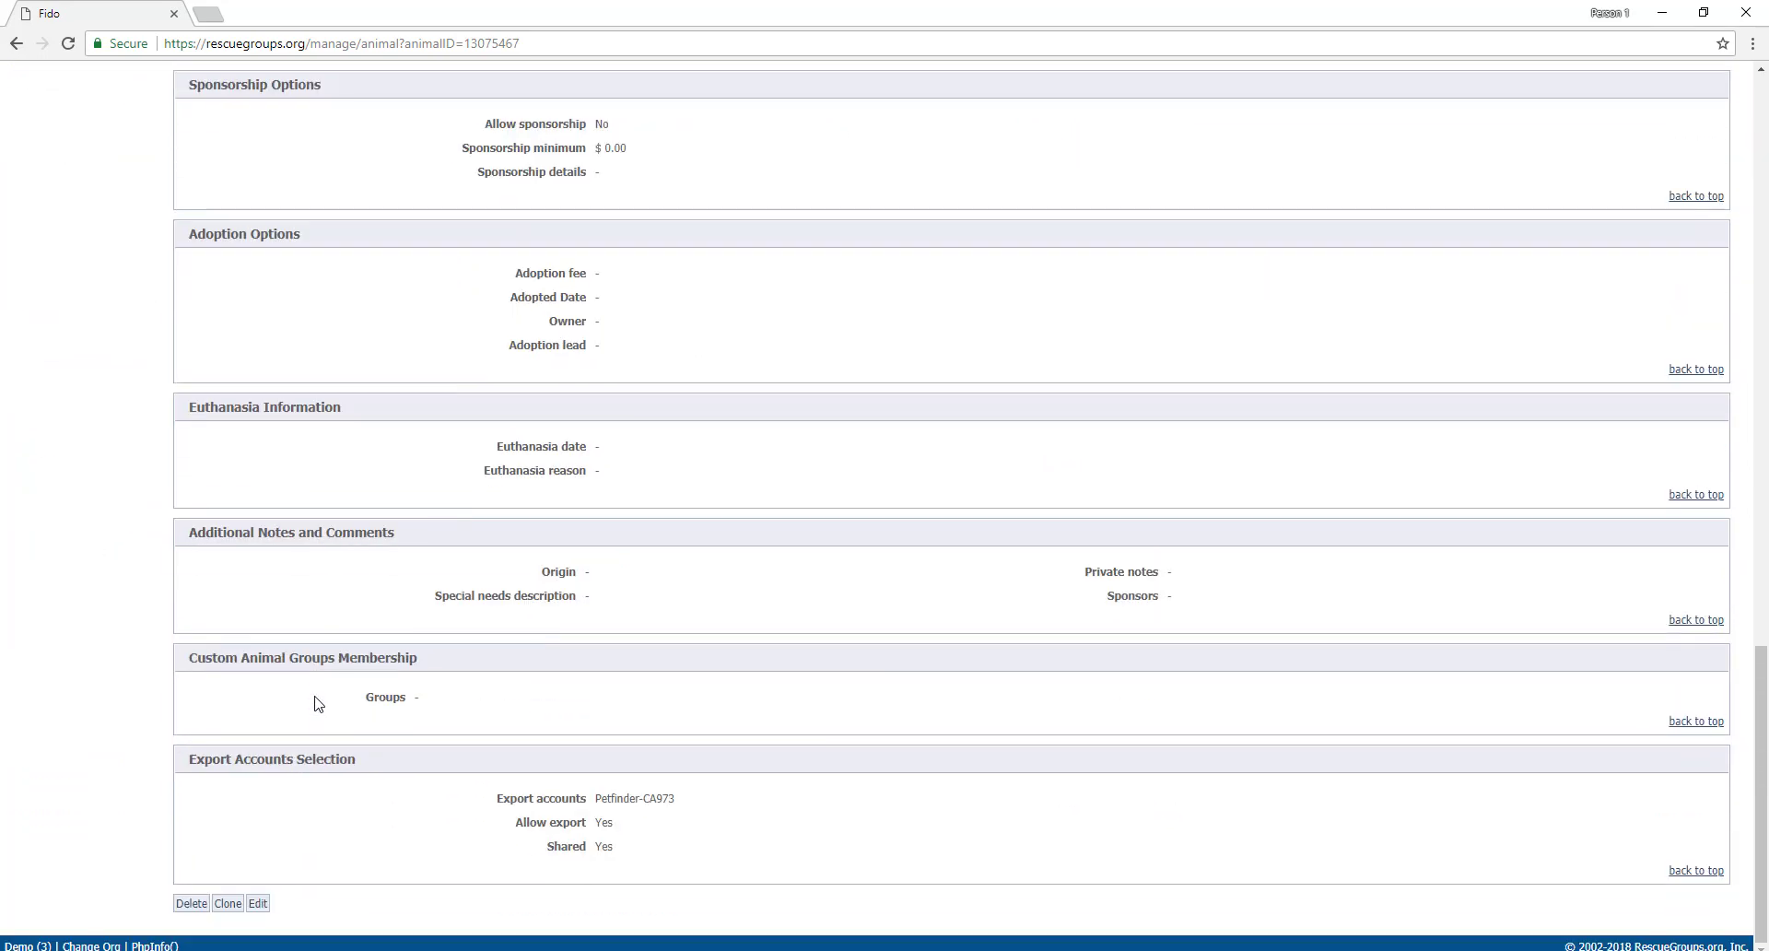
pyautogui.click(258, 904)
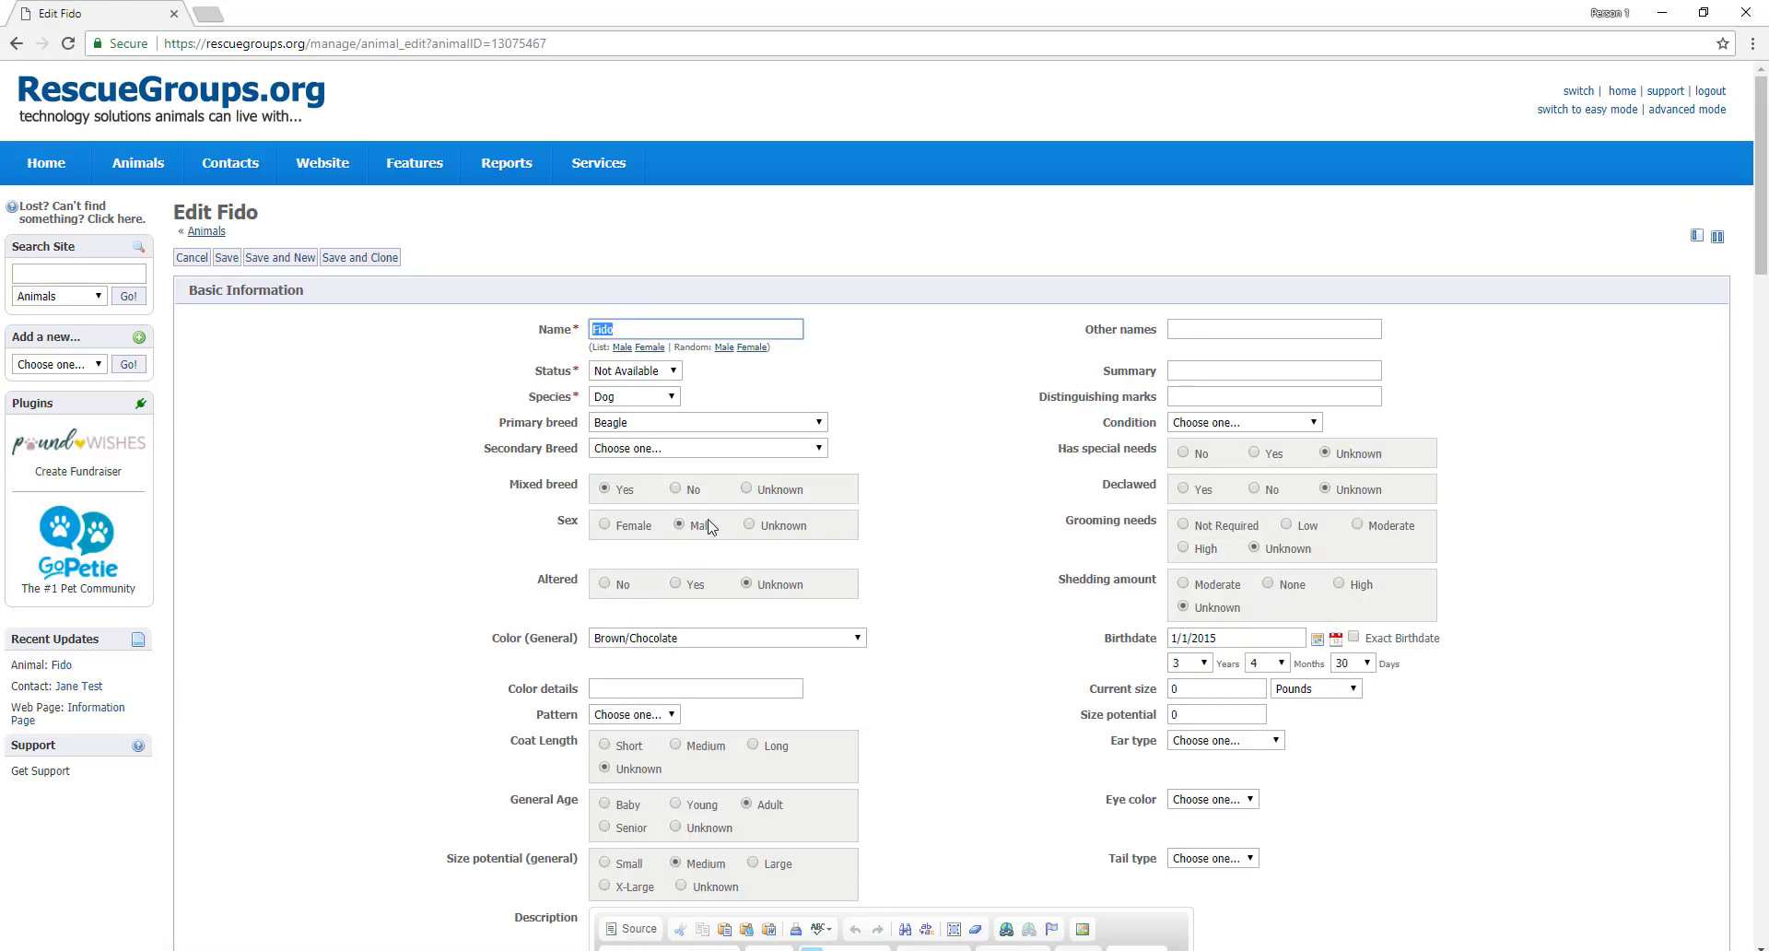
# - Change Fido's status from Not Available to Available and save
pyautogui.click(674, 371)
pyautogui.click(651, 424)
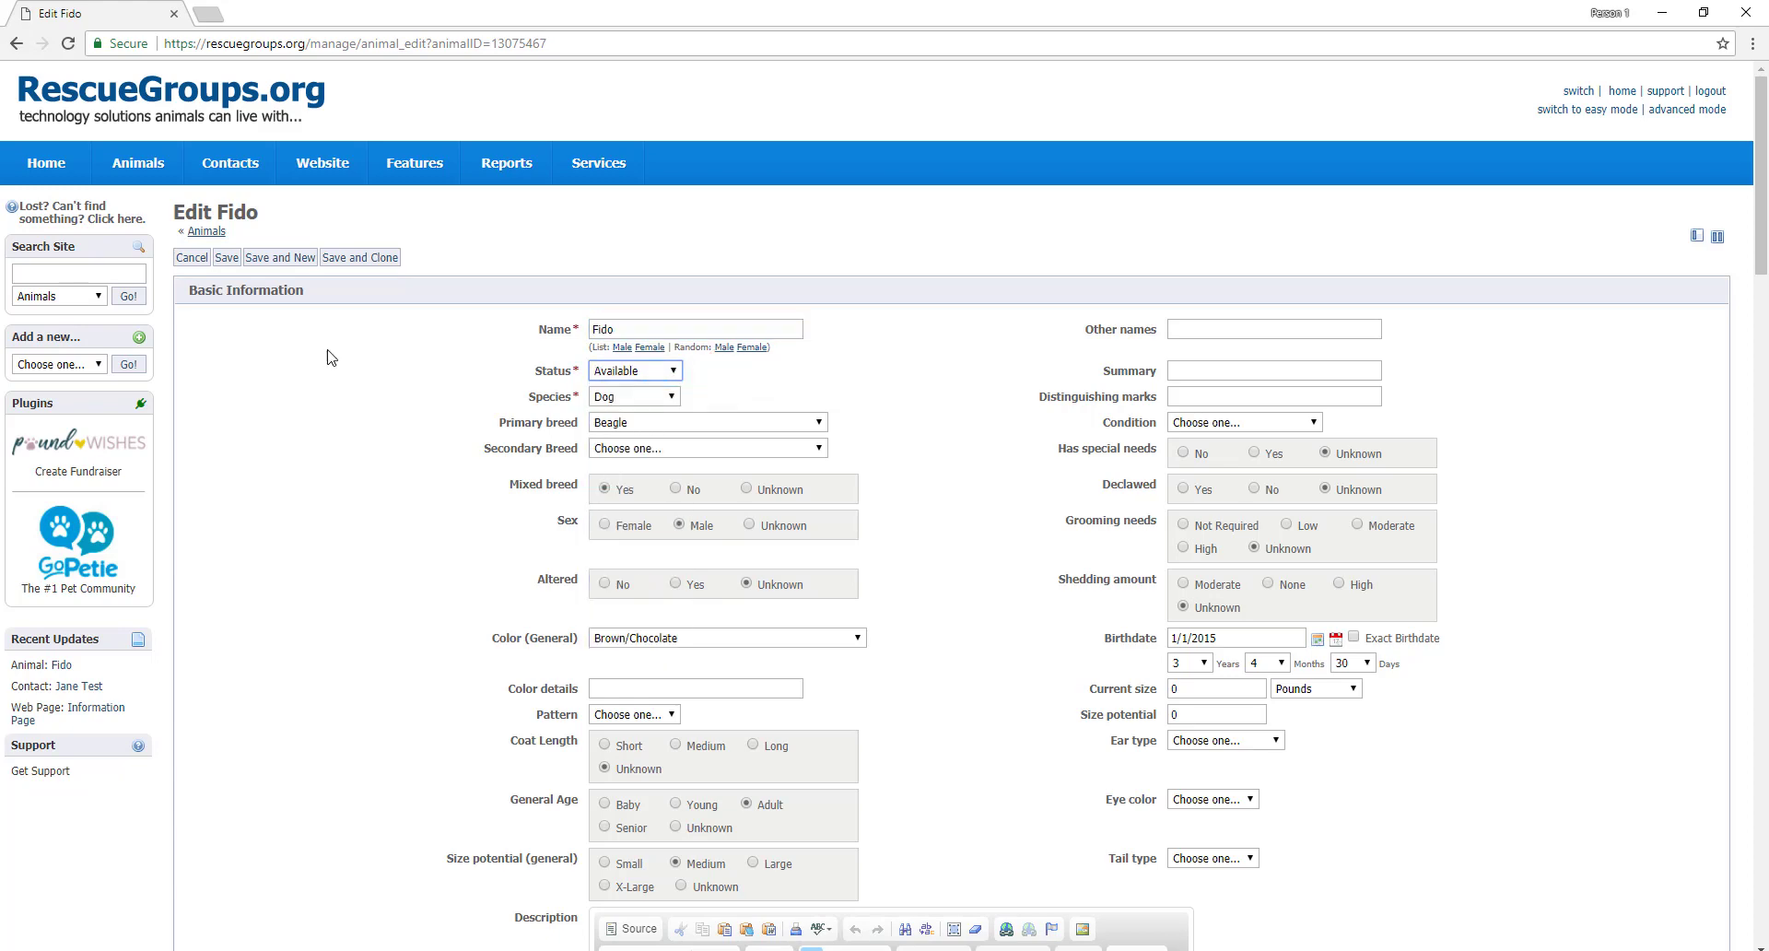
pyautogui.click(225, 258)
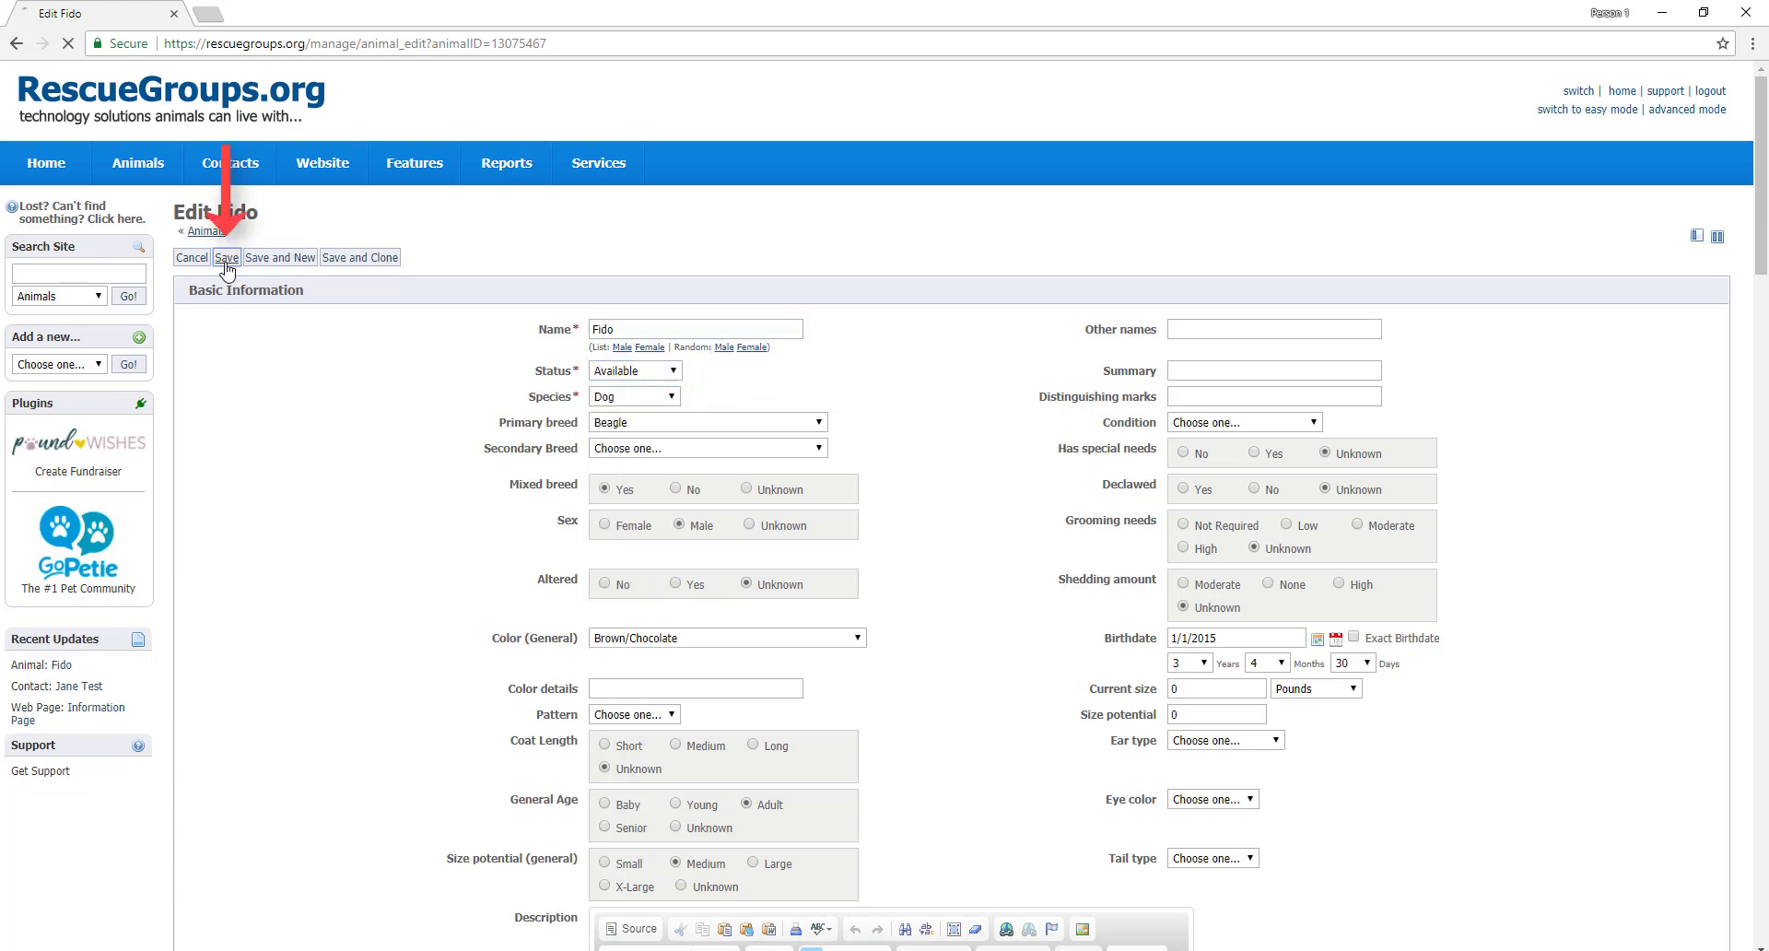